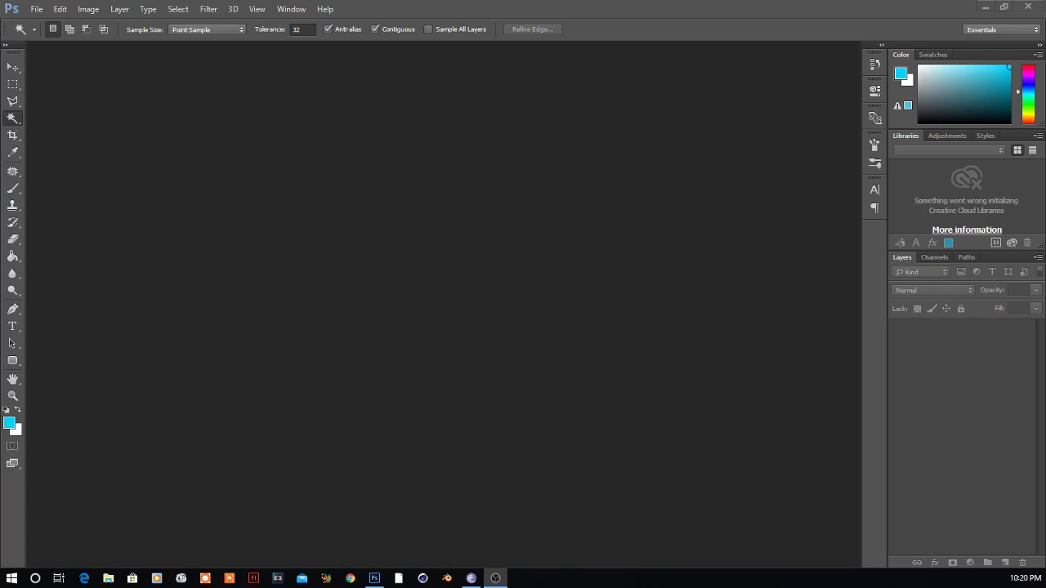
Create a new Landscape 3×2-inch document at 300 ppi with a White background
click(37, 10)
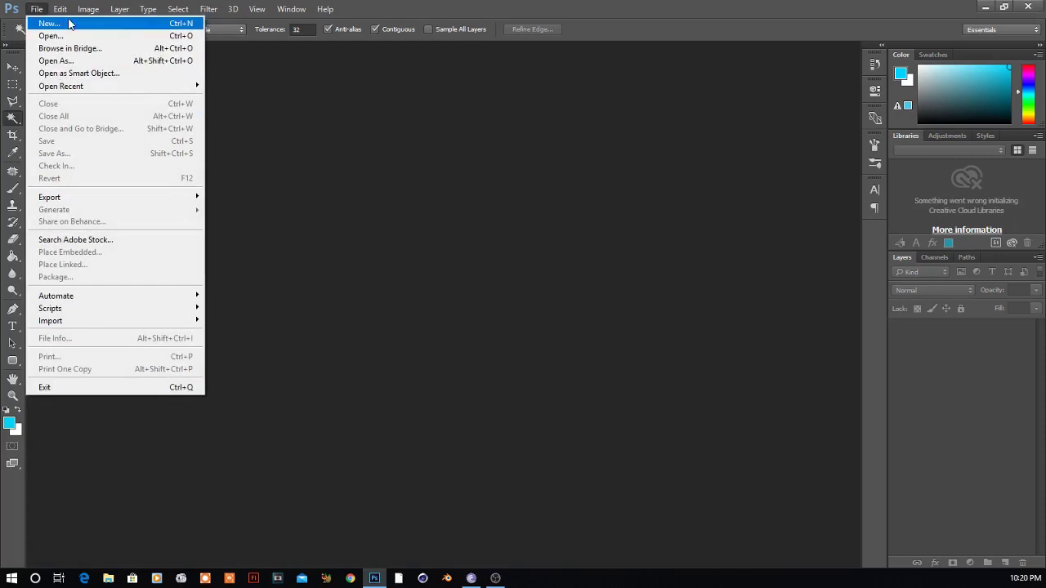
click(71, 24)
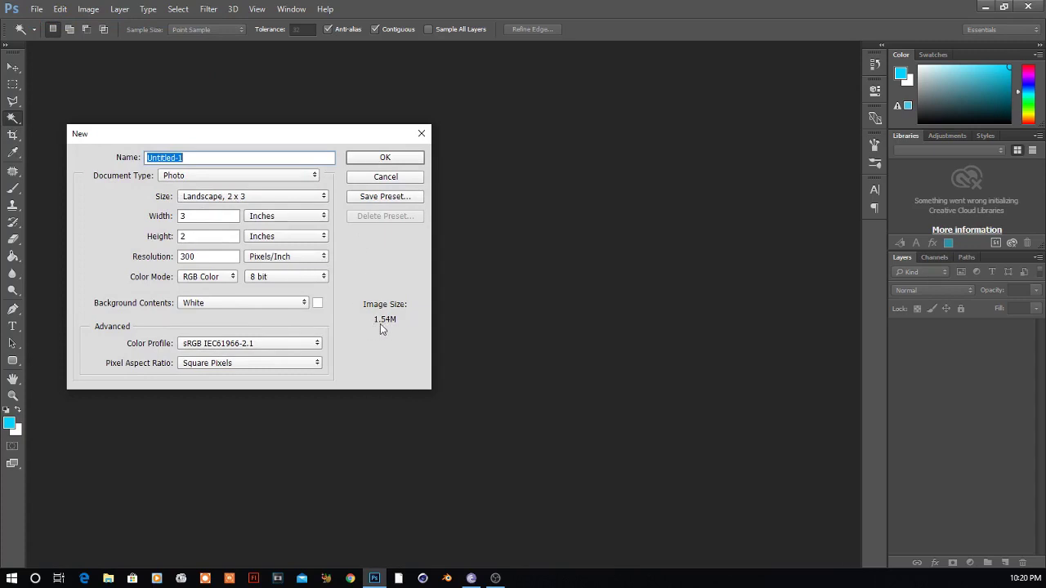
click(390, 157)
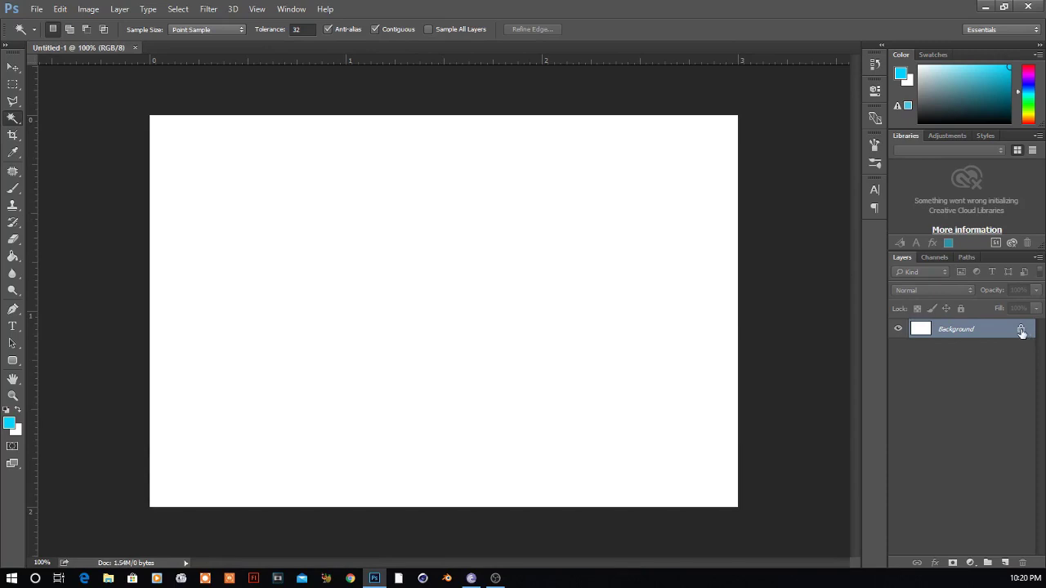
Unlock the Background layer into Layer 0 and pick the Horizontal Type tool
click(1021, 330)
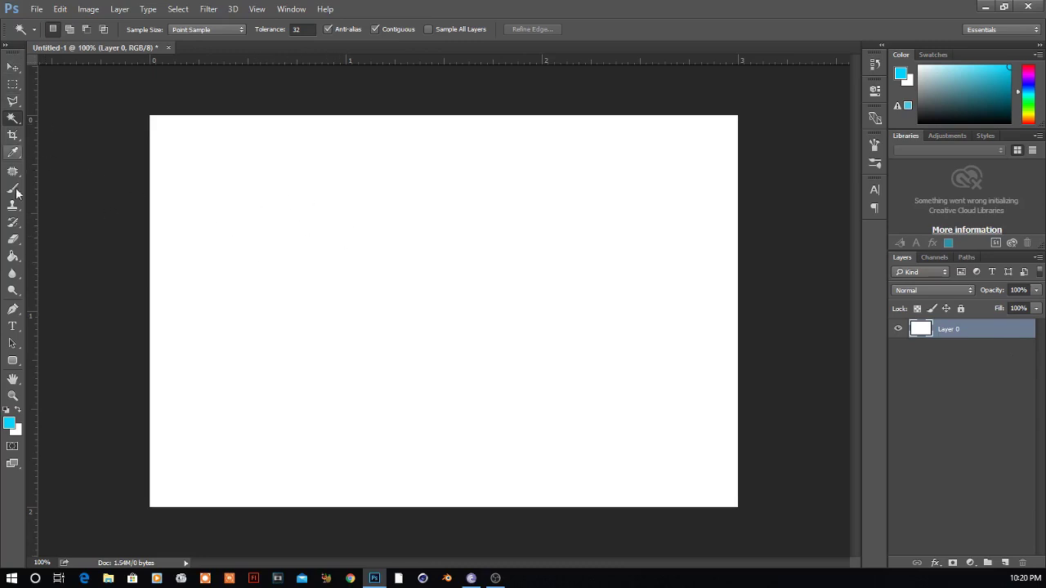
click(13, 326)
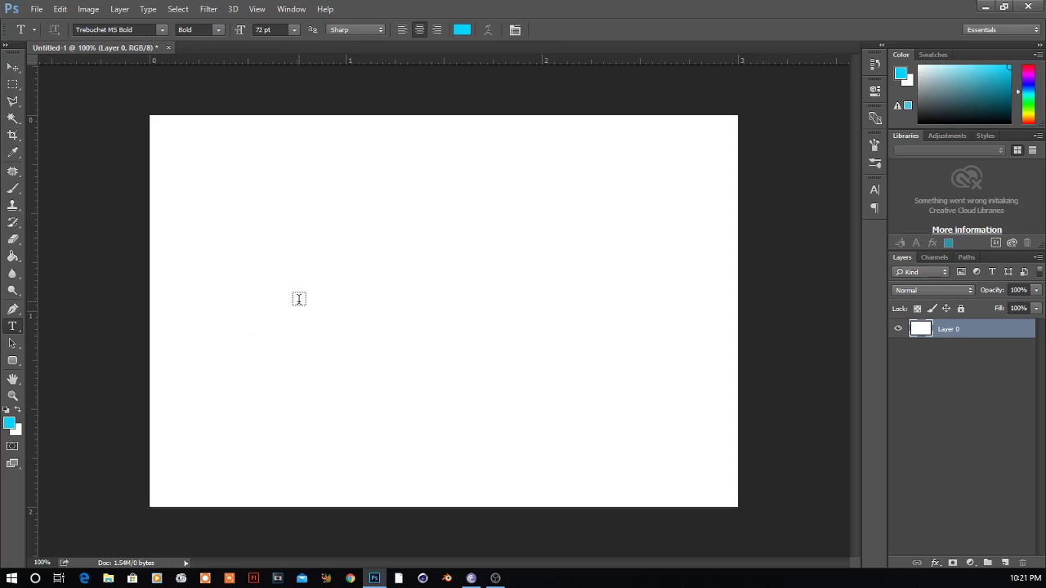
Type 'NG' on the canvas, move it toward the centre, and show the Character panel
click(290, 301)
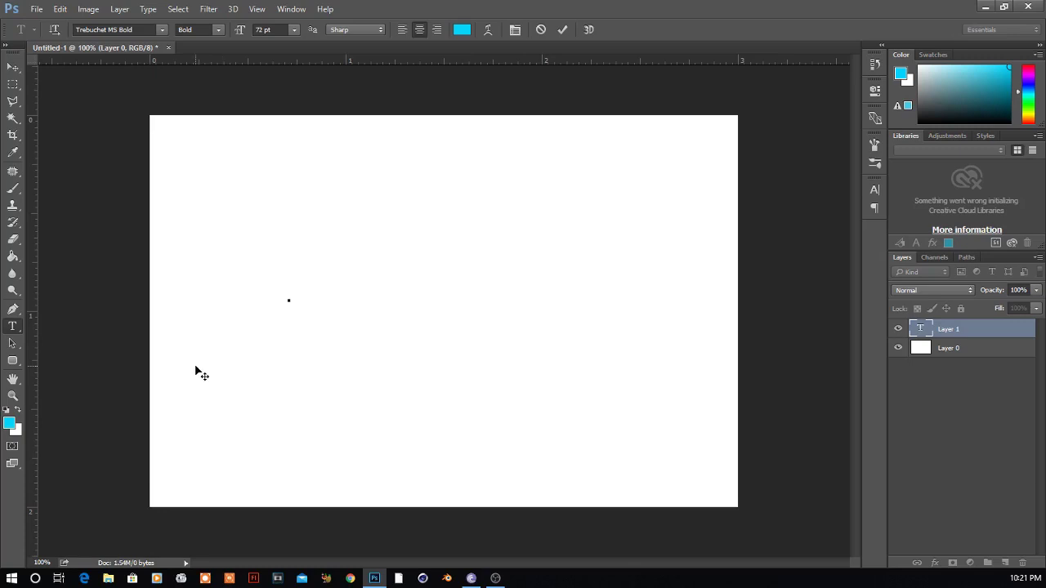
text(N)
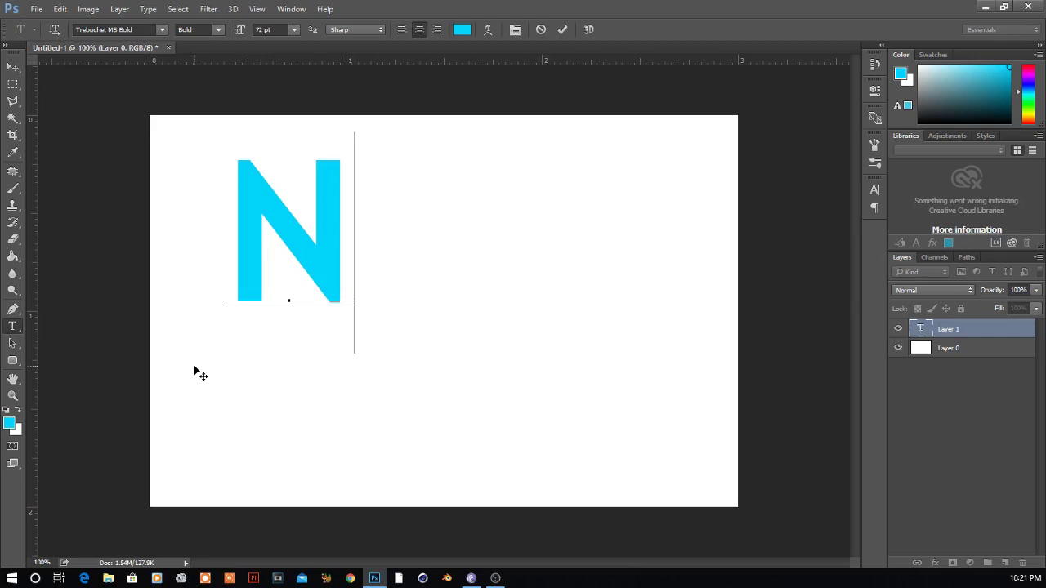
text(G)
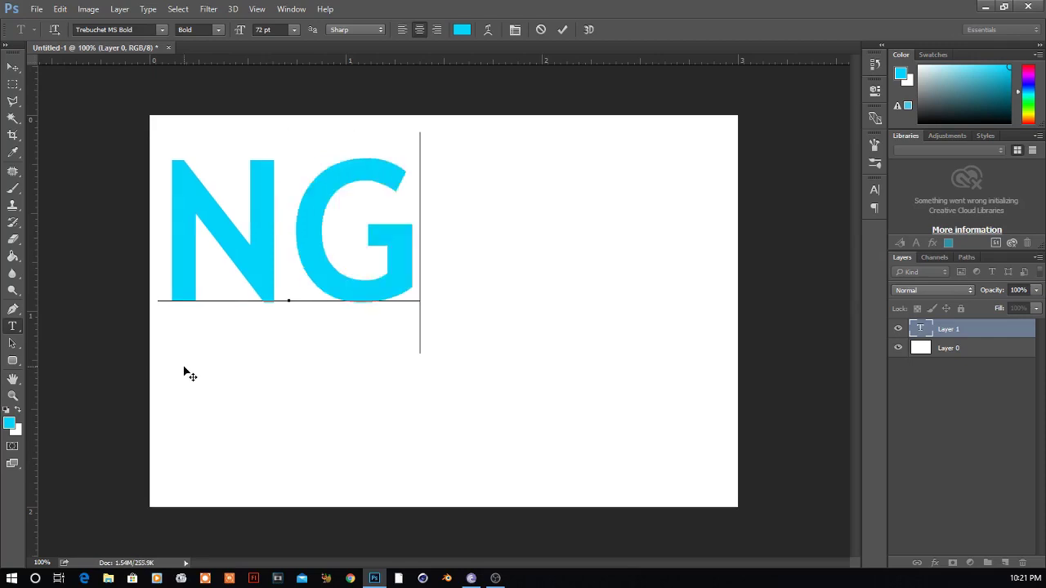
drag(344, 418, 481, 472)
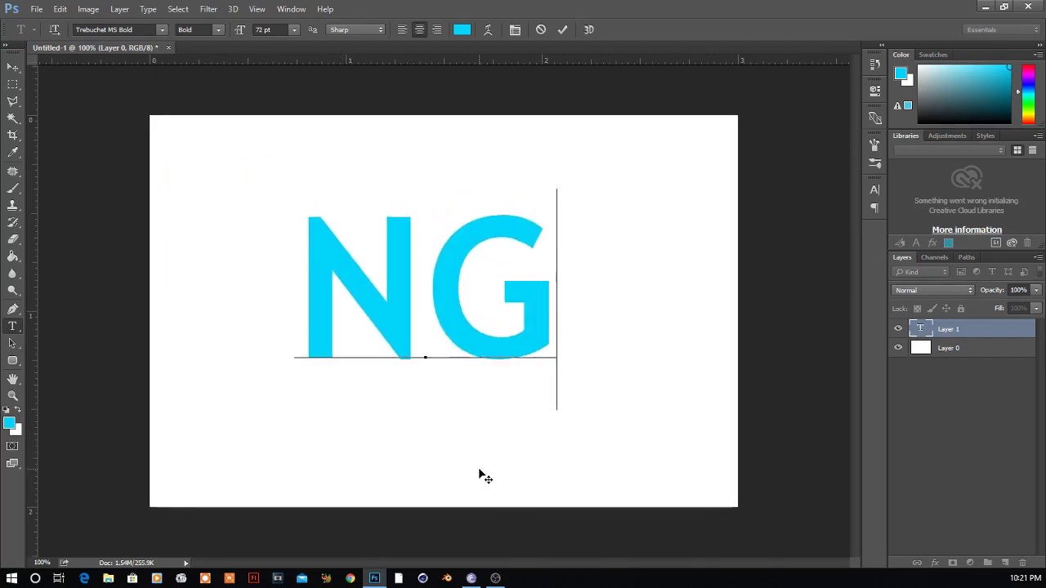
drag(481, 473, 490, 476)
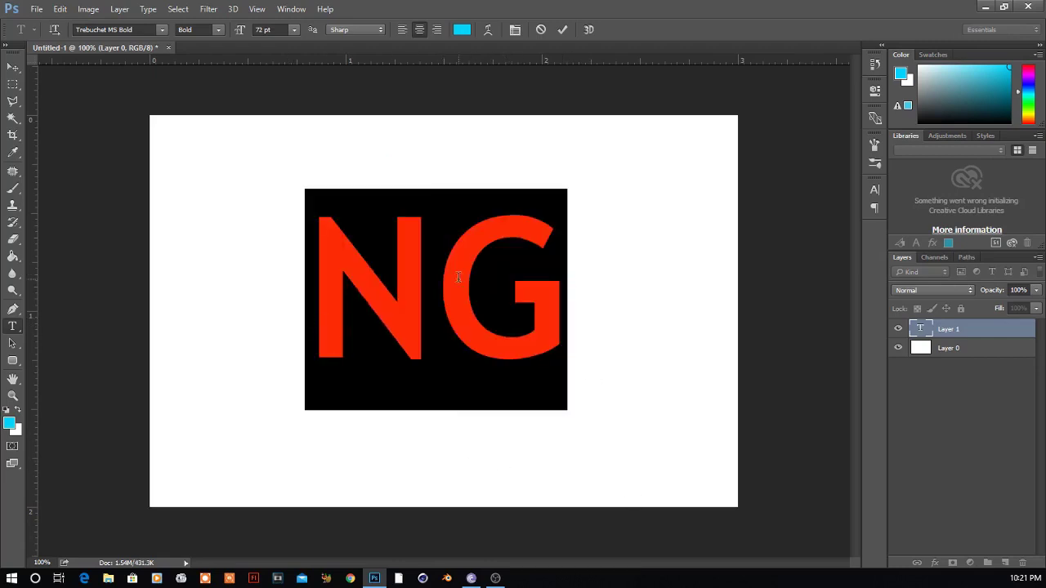
key(ctrl+t)
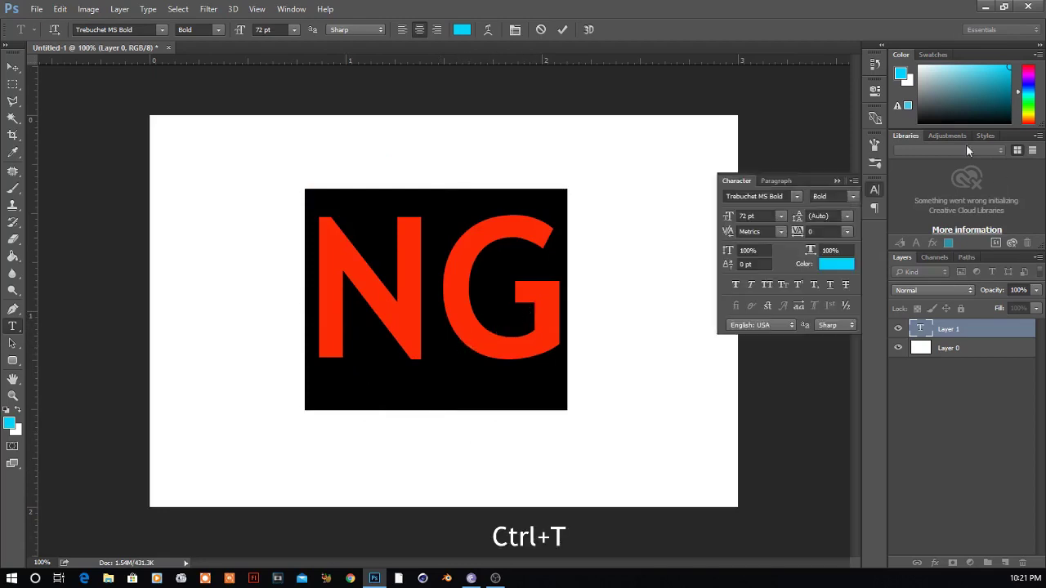
Colour the NG text orange and commit it
click(845, 266)
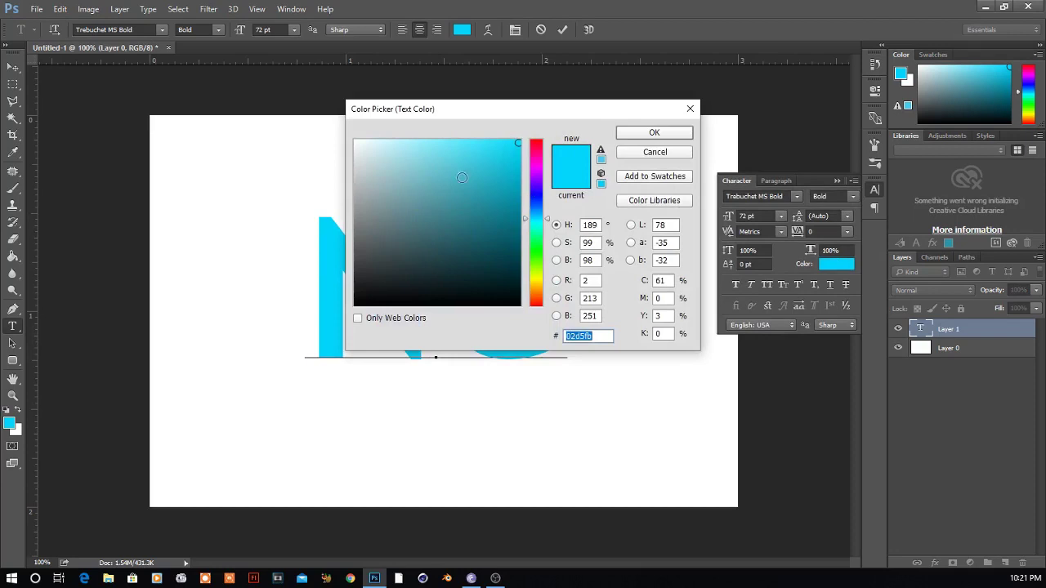
mouse_move(543, 291)
mouse_down()
mouse_move(545, 300)
mouse_move(545, 291)
mouse_up()
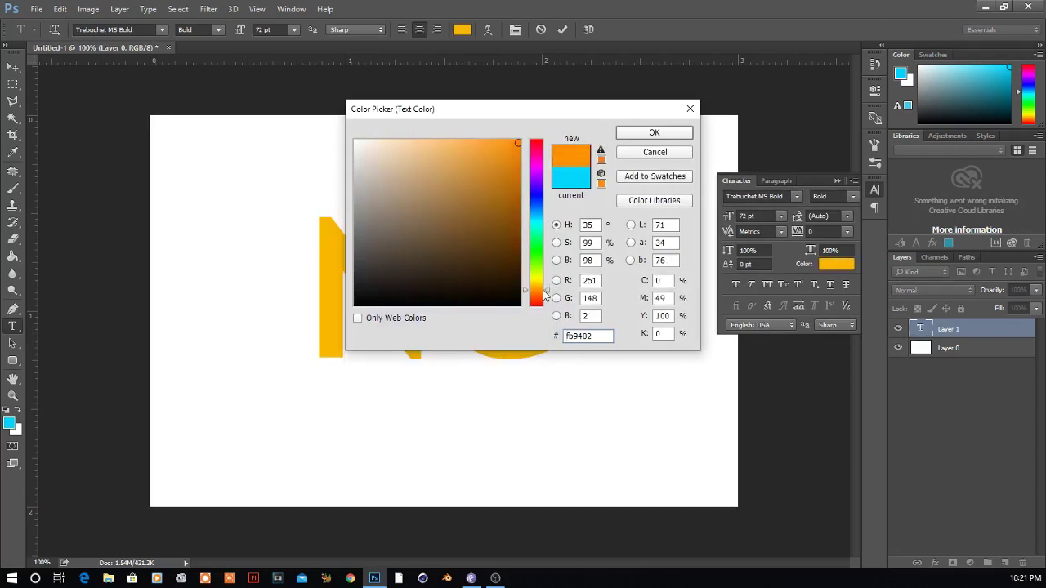
click(661, 134)
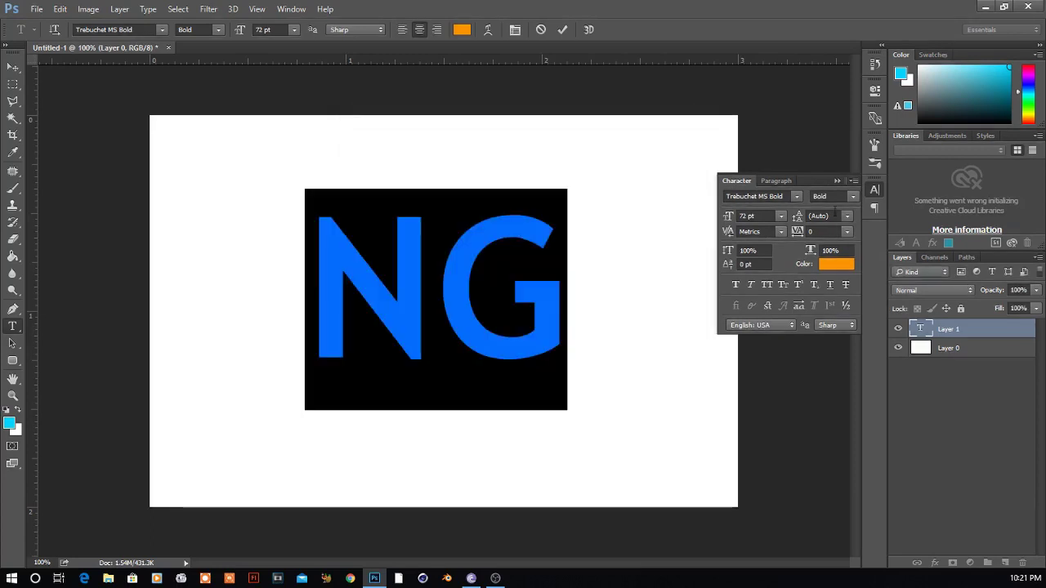
click(920, 327)
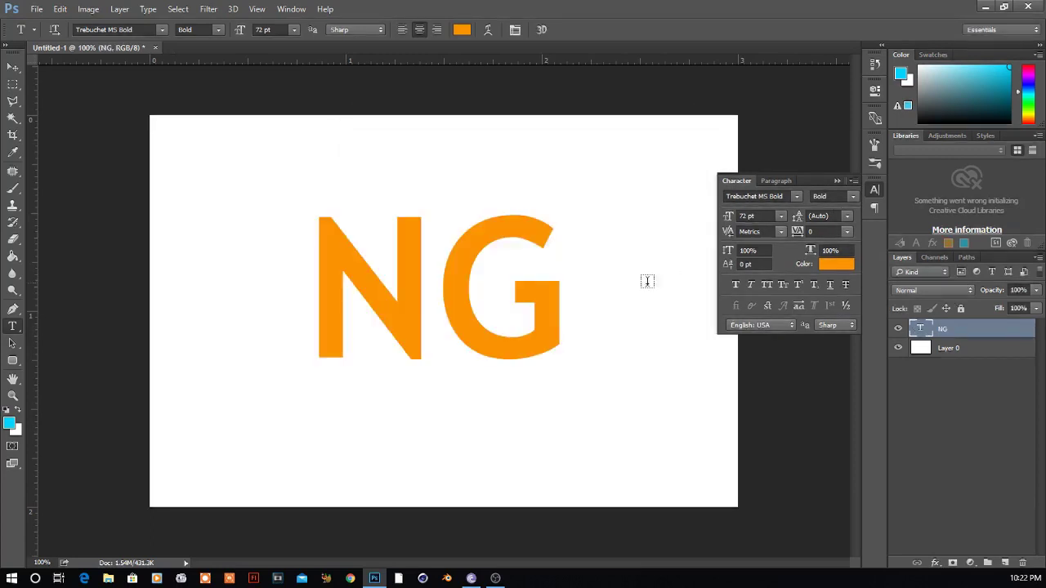
Recolour just the letter G cyan
drag(555, 297, 469, 292)
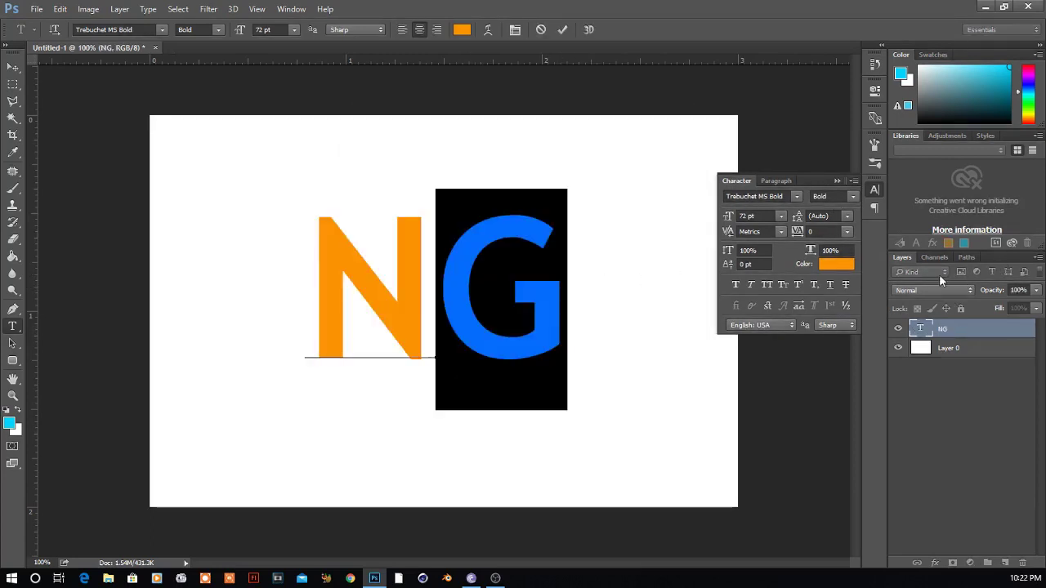
click(836, 264)
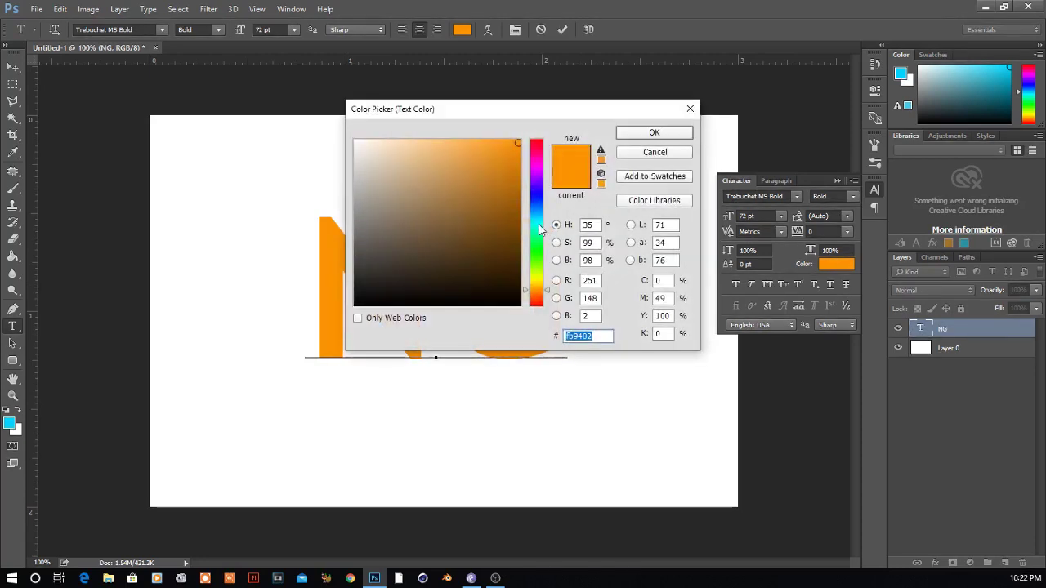
mouse_move(538, 224)
mouse_down()
mouse_move(546, 243)
mouse_move(548, 225)
mouse_up()
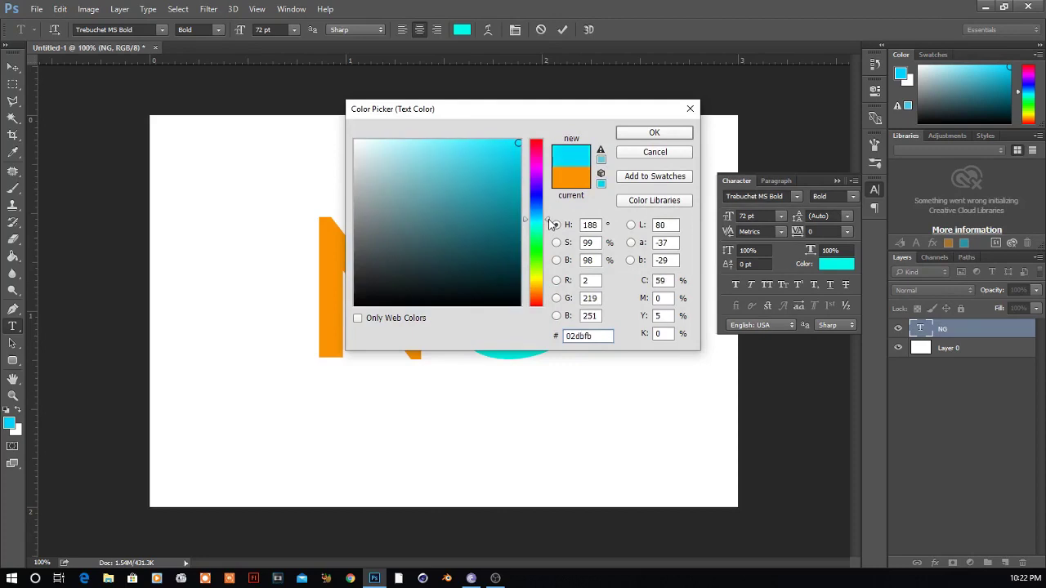
click(659, 134)
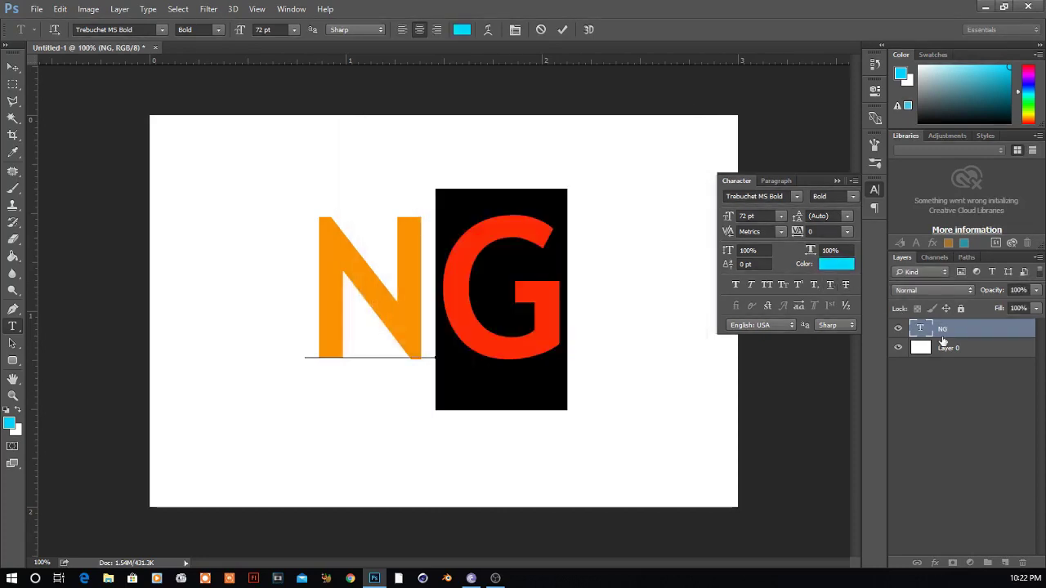
double_click(921, 328)
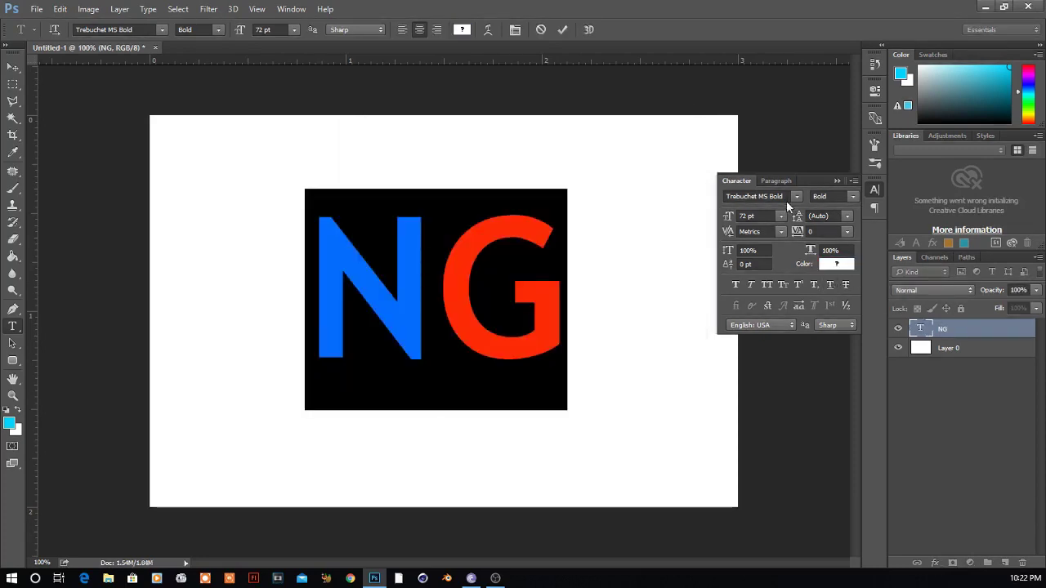
Set the NG lettering's font to Tw Cen MT Bold Italic and commit
click(797, 197)
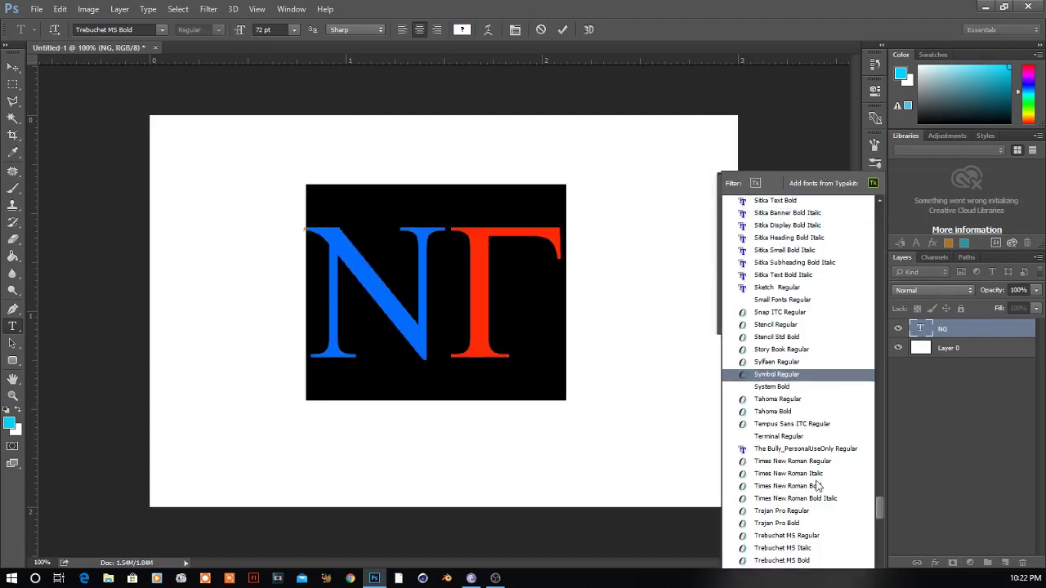
scroll(813, 491, down, 1)
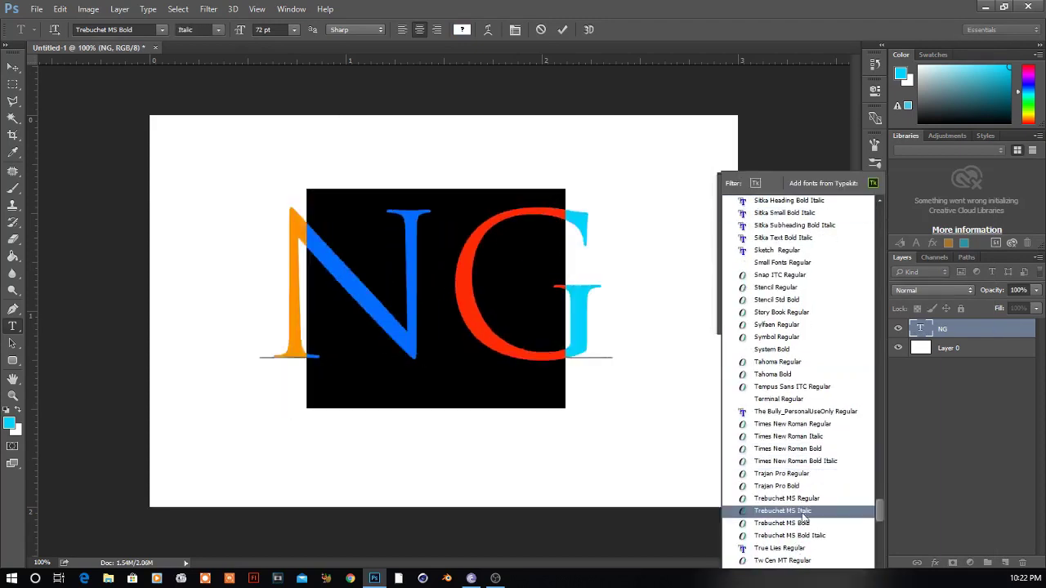
scroll(809, 502, down, 1)
scroll(822, 490, down, 2)
scroll(817, 458, down, 2)
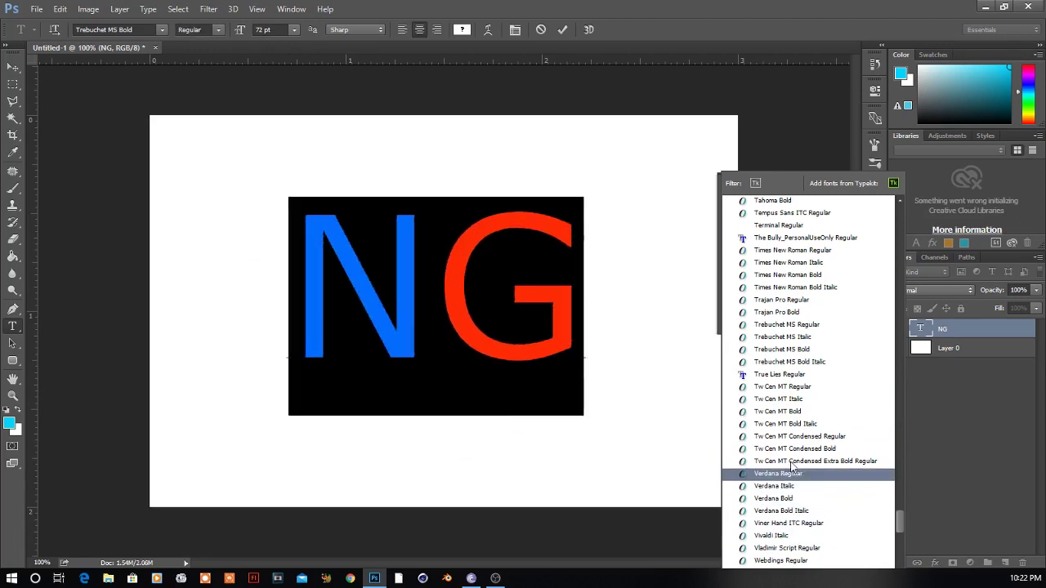
click(797, 424)
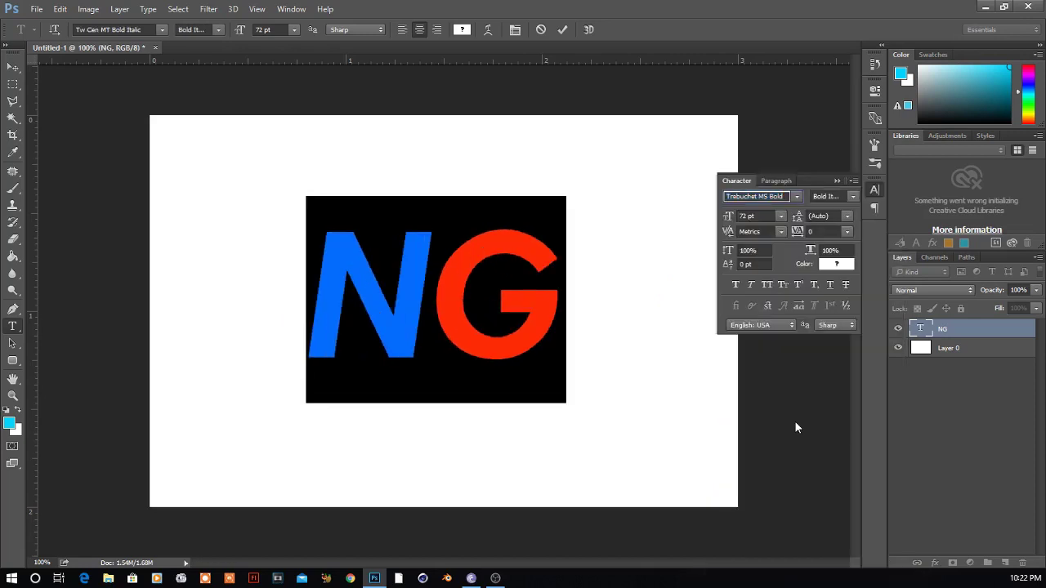
click(924, 328)
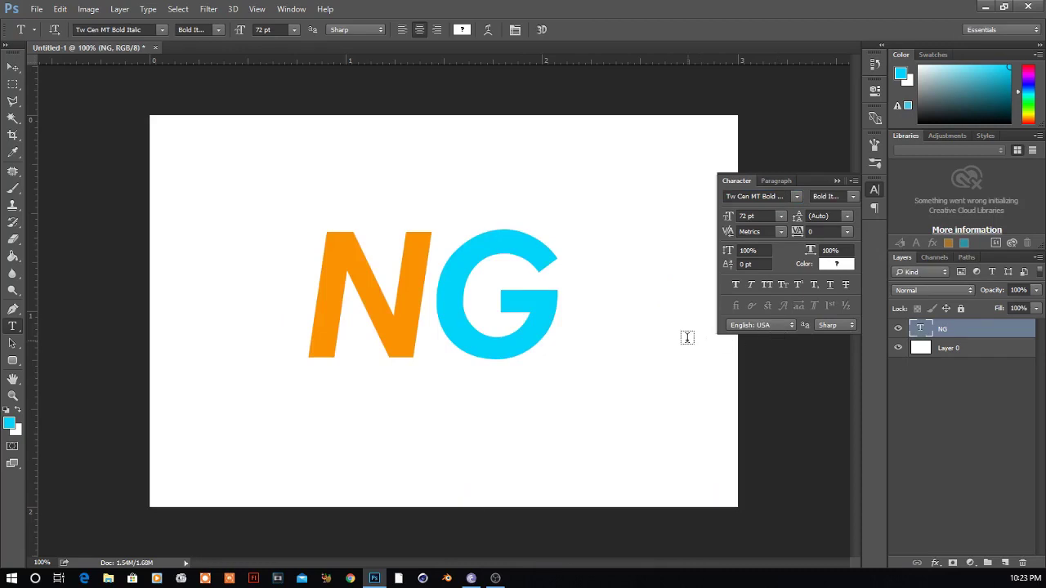
Collapse the Character panel and nudge the NG text slightly right and down
click(837, 180)
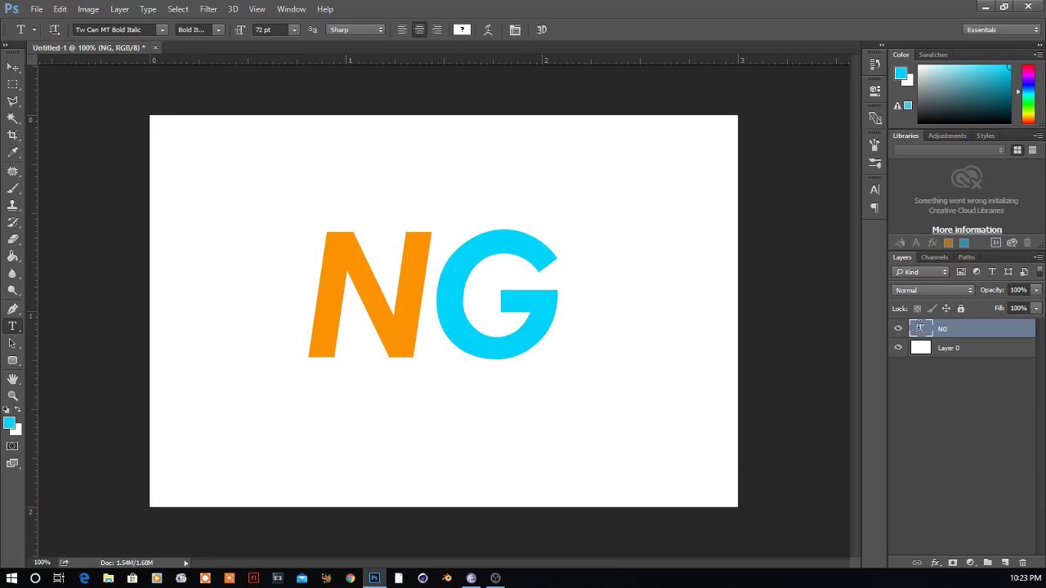
double_click(920, 330)
drag(607, 402, 623, 408)
key(ctrl+Return)
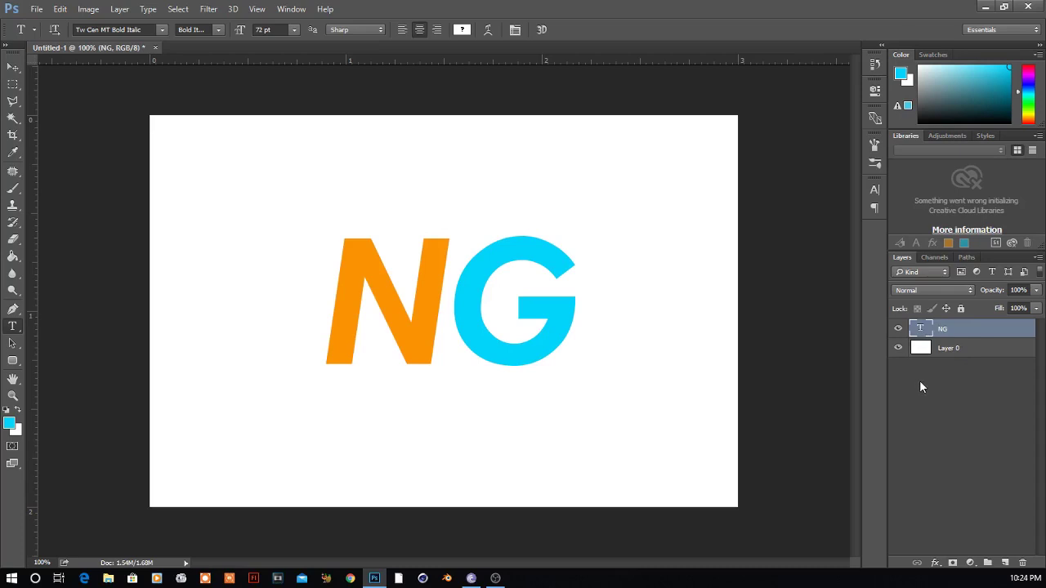
Reselect the NG text layer via Layer 0 and re-commit the text
click(926, 349)
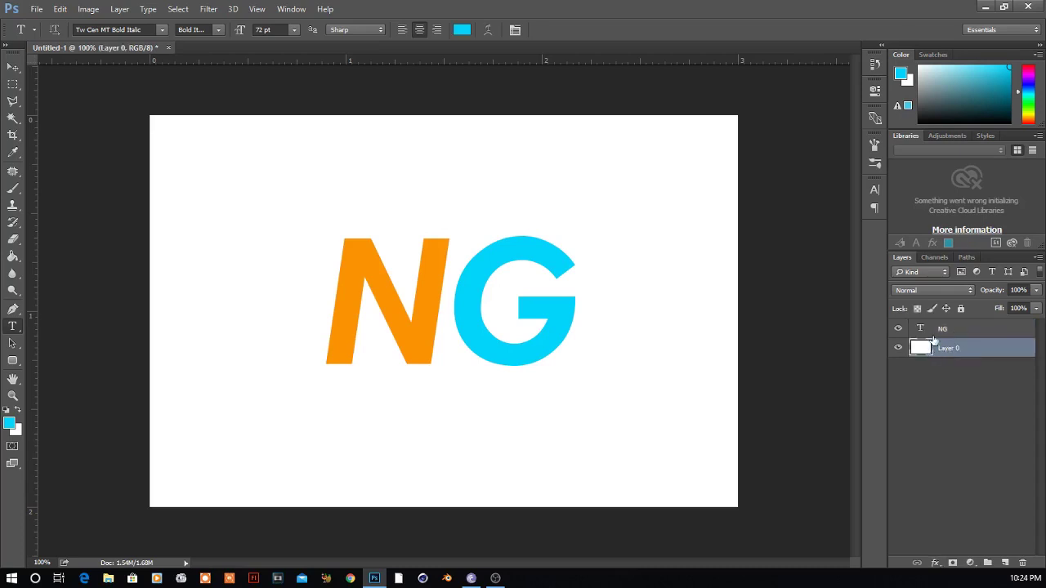
click(921, 329)
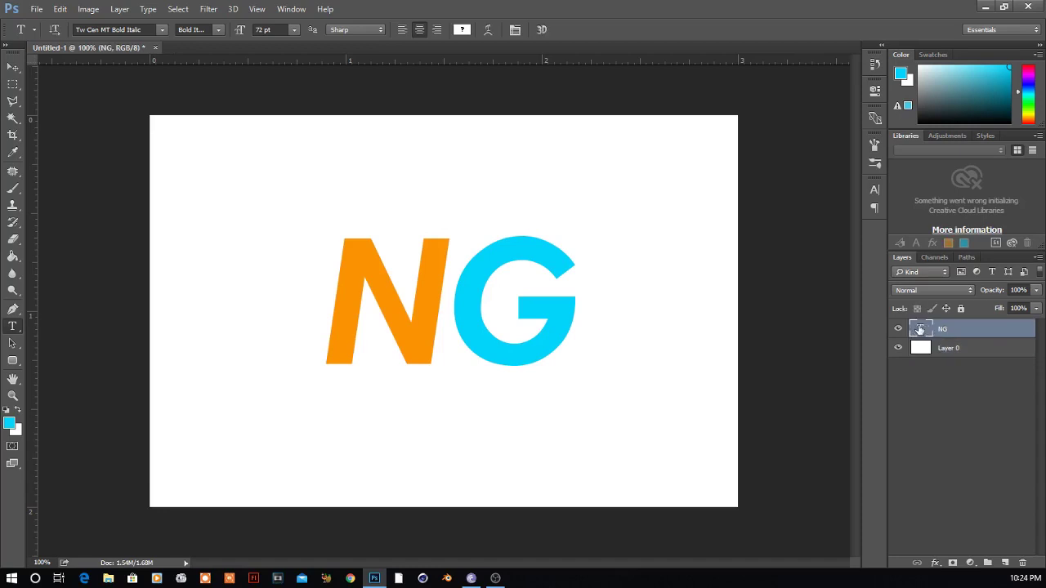
double_click(920, 328)
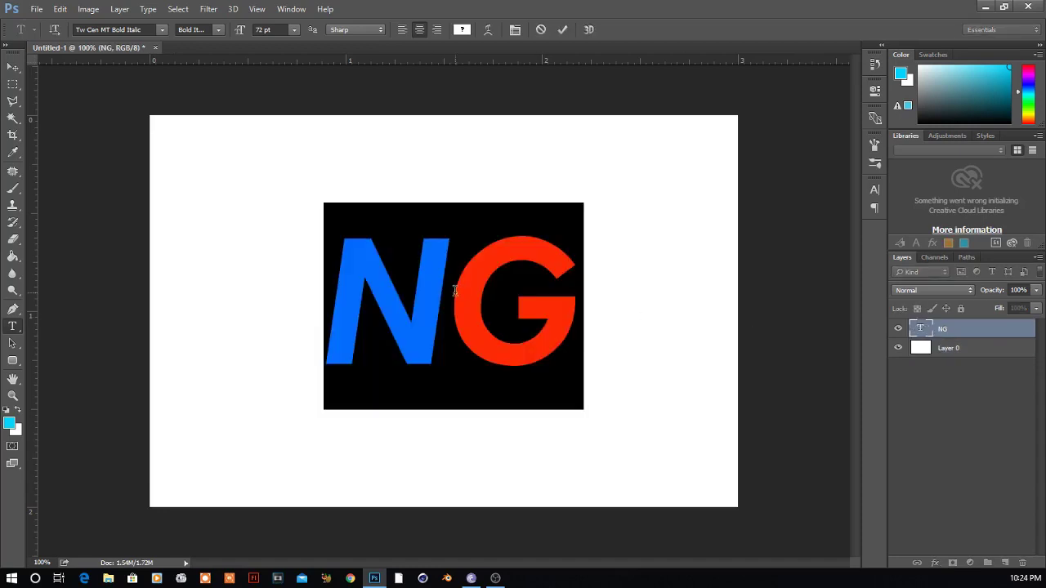
click(921, 330)
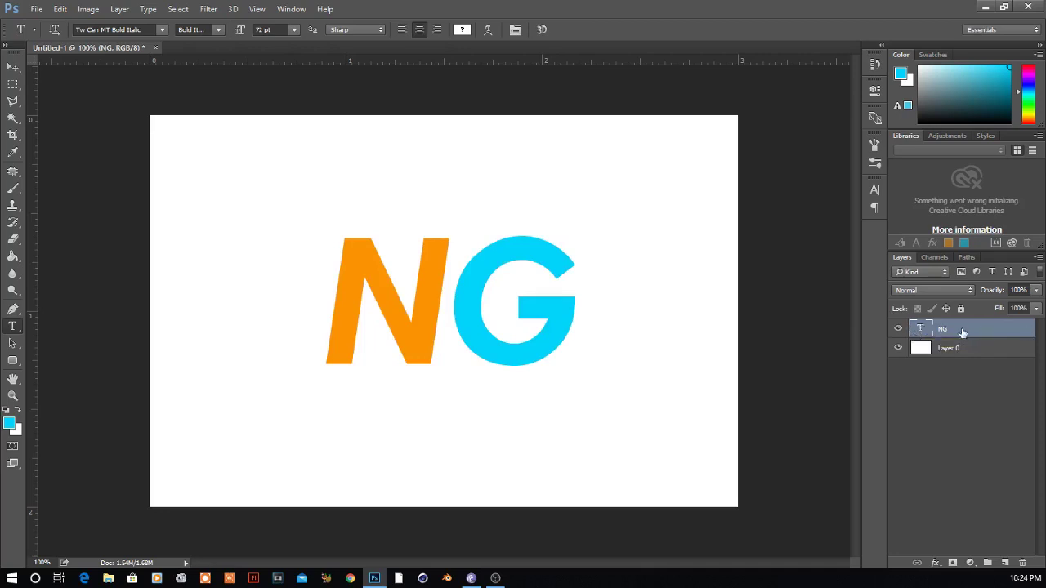
Merge the NG text layer into Layer 0 with Ctrl+E and check it by toggling visibility
key(ctrl+e)
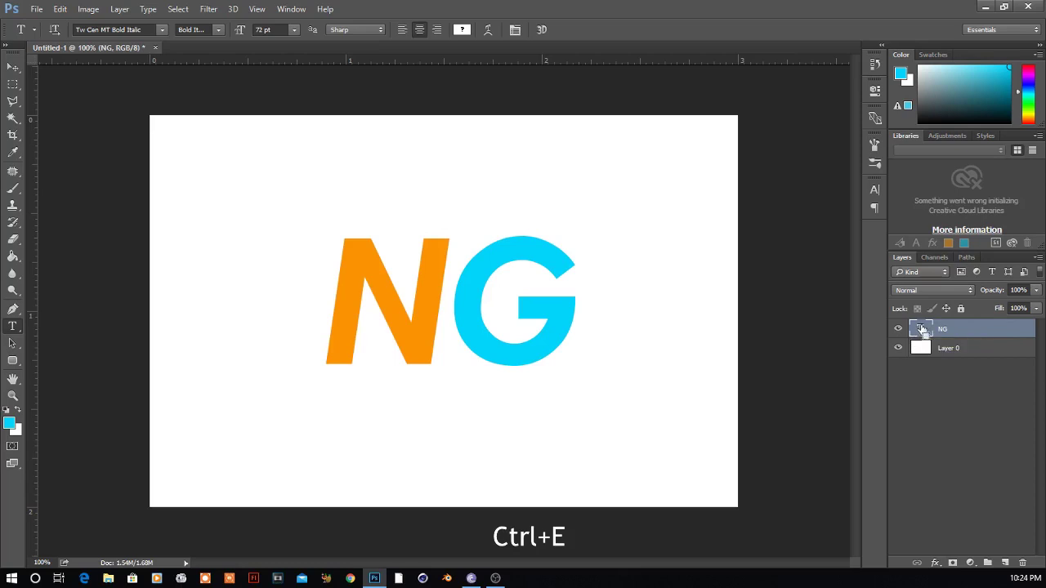
key(ctrl+e)
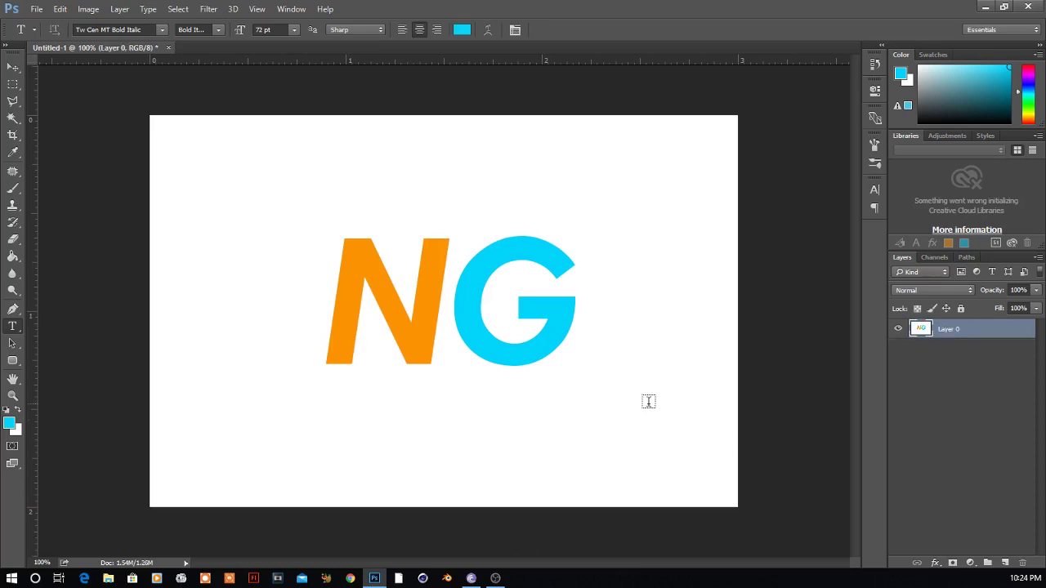
click(898, 330)
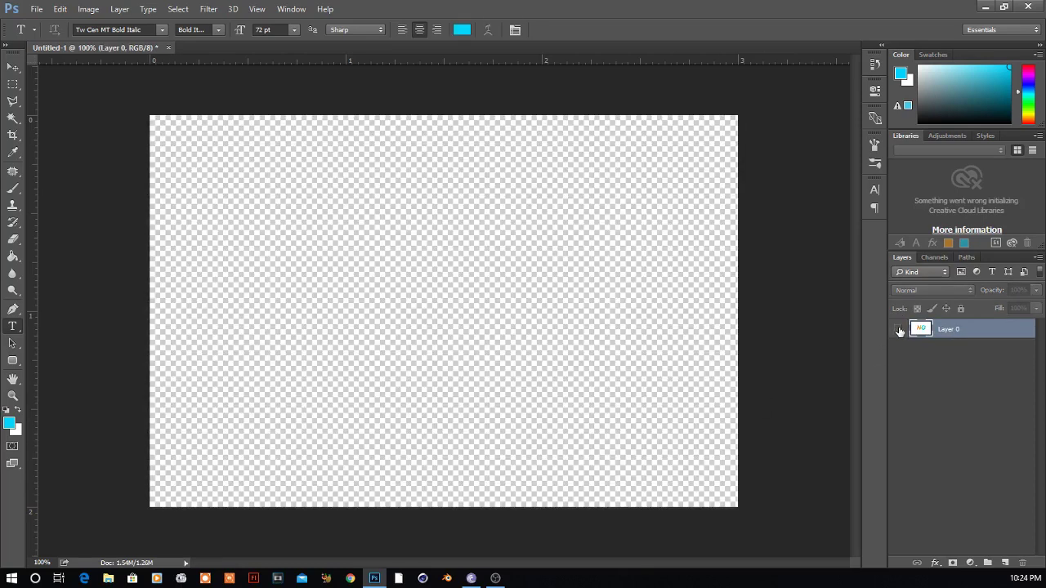
click(898, 329)
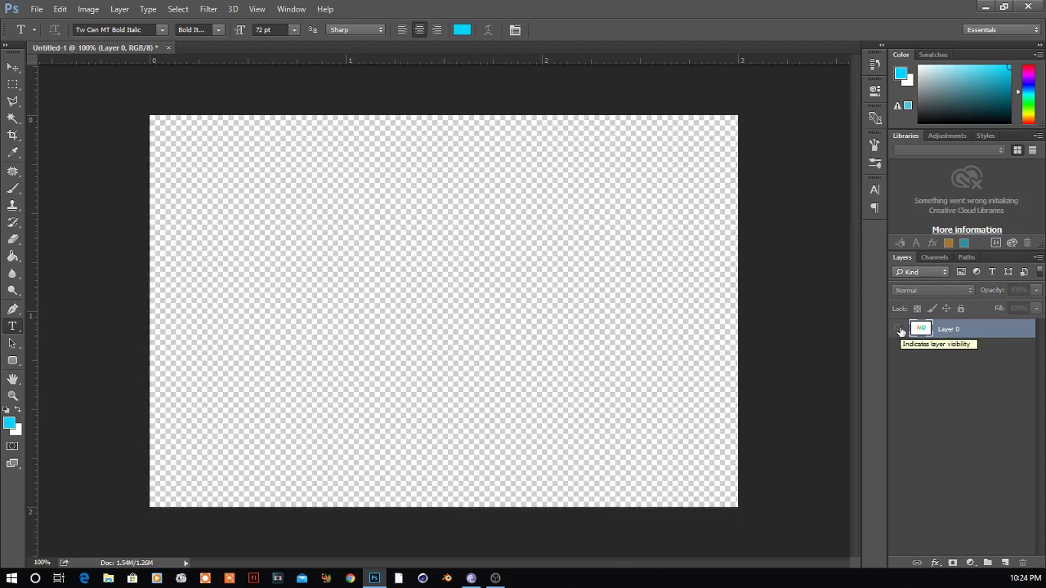
key(w)
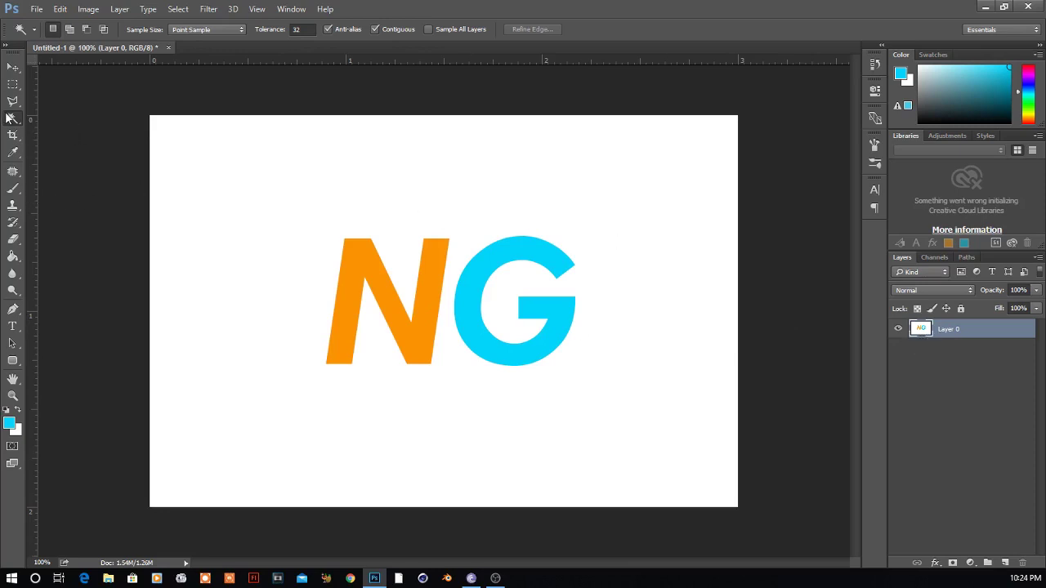
Cut the orange N onto its own Layer 1 using Magic Wand and Layer Via Cut
click(377, 299)
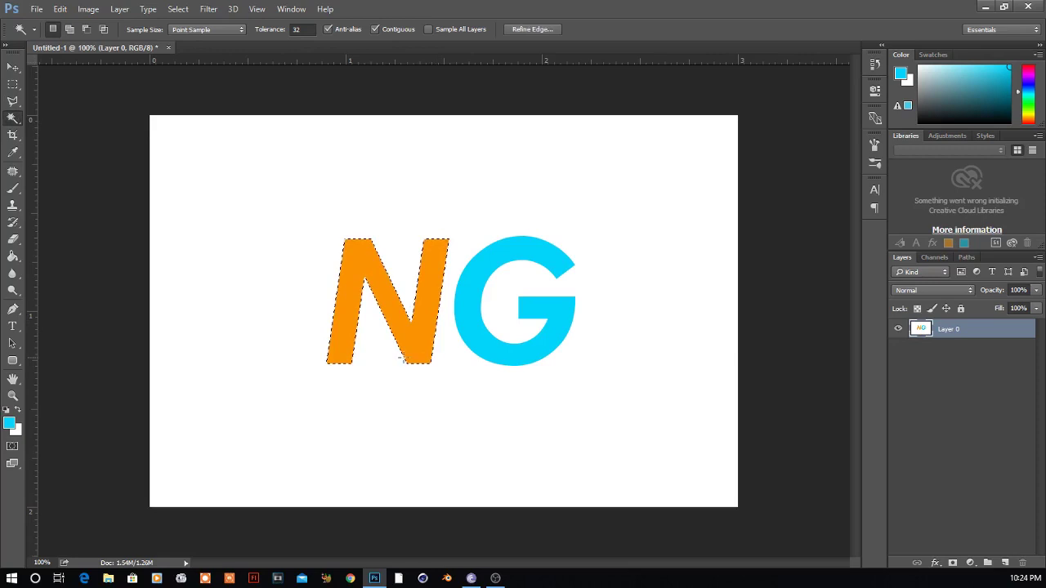
right_click(404, 330)
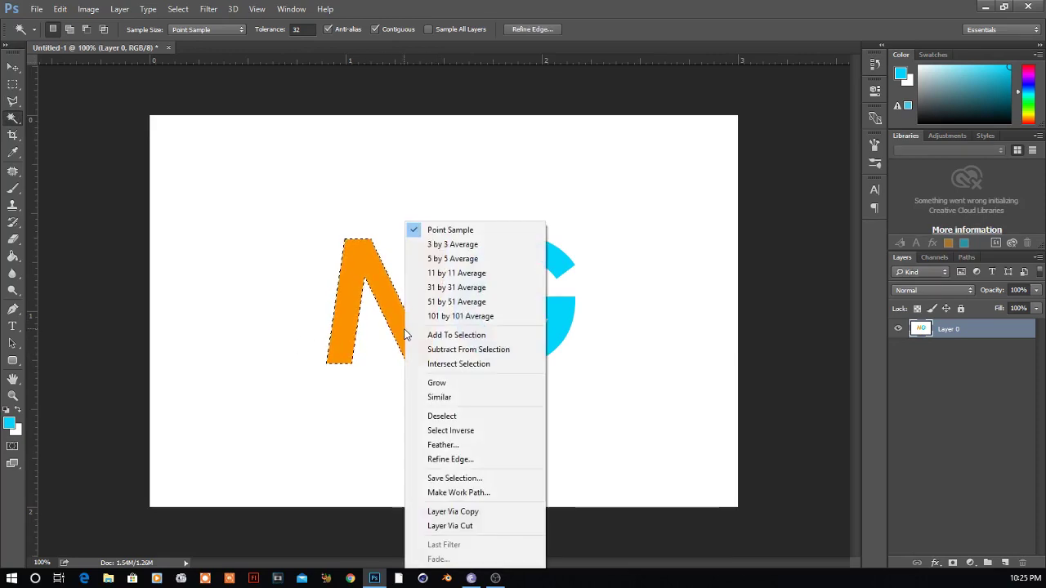
click(482, 525)
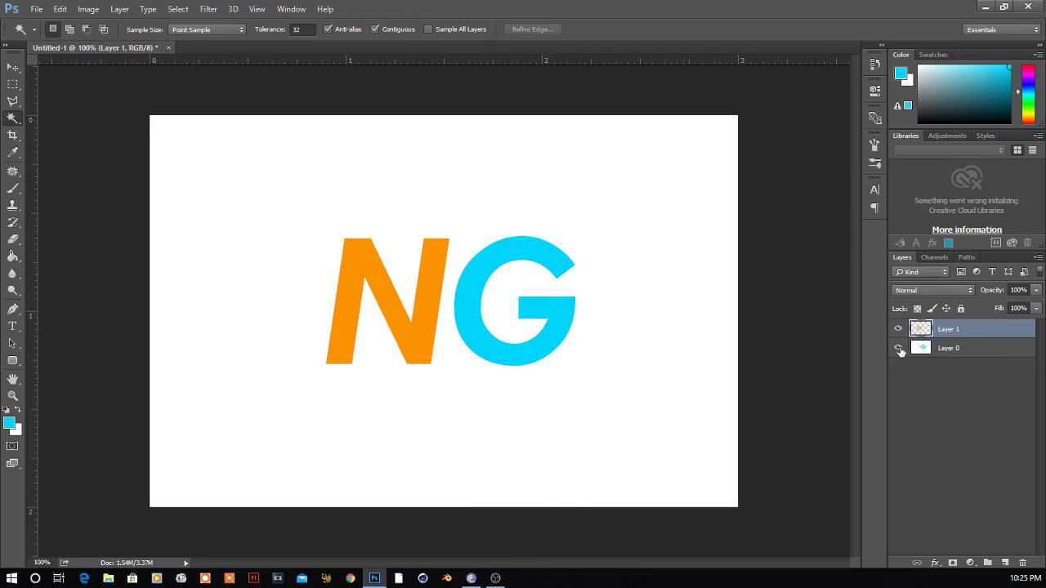
click(898, 348)
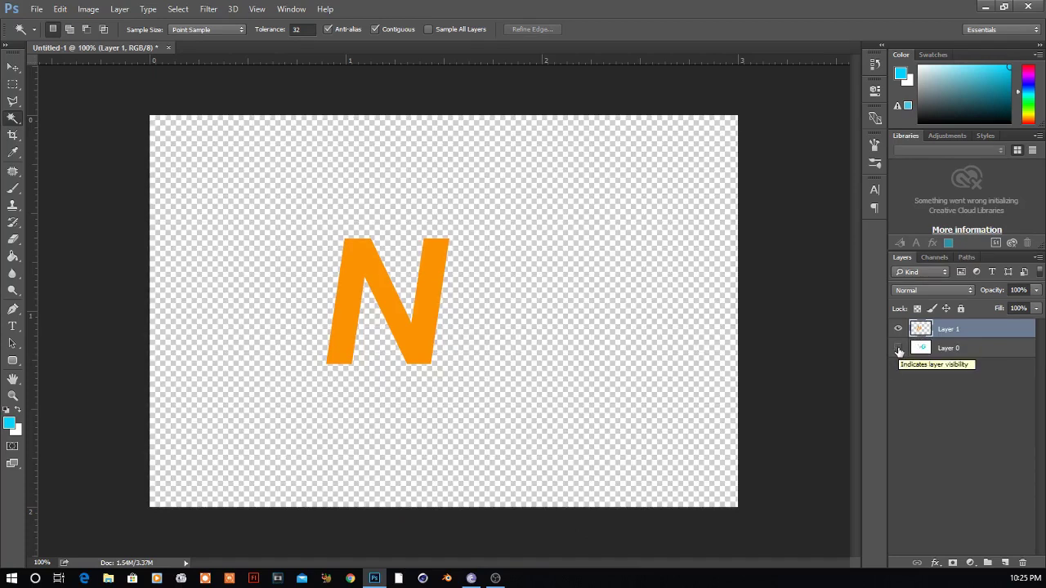
click(898, 348)
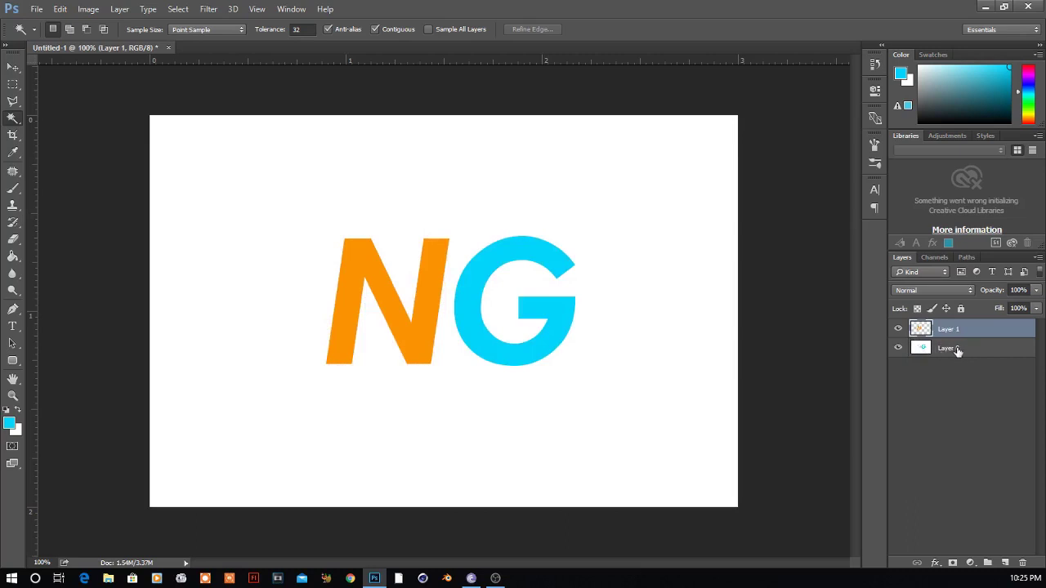
click(957, 349)
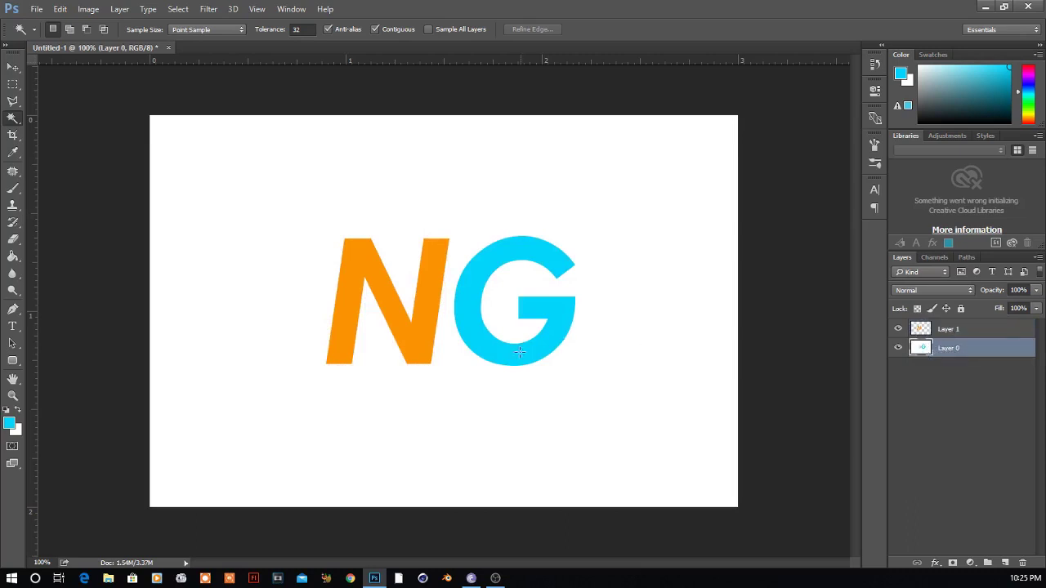
Cut the cyan G onto Layer 2 via Layer Via Cut, then hide Layers 2 and 1
click(468, 295)
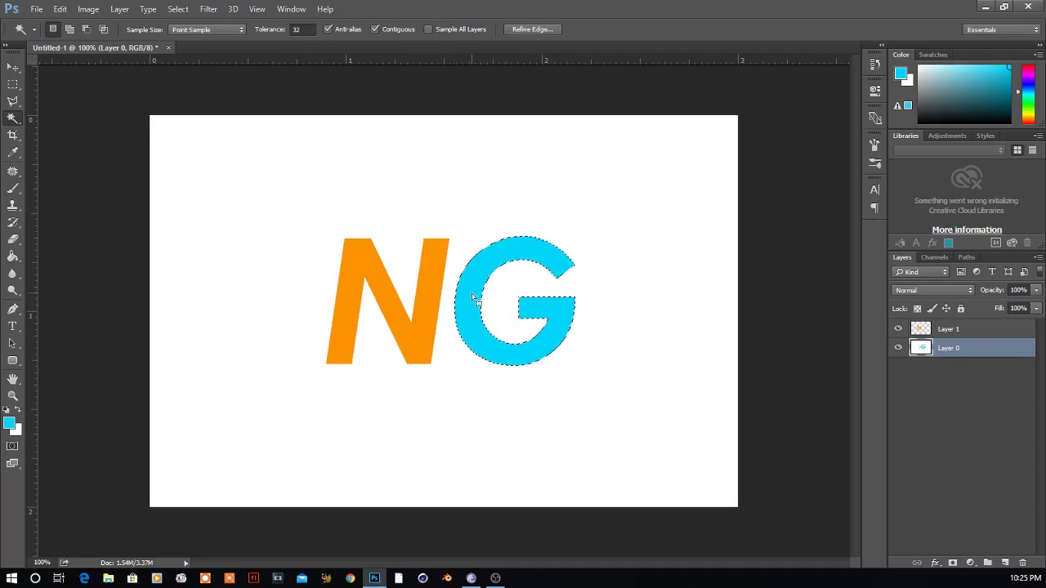
right_click(473, 298)
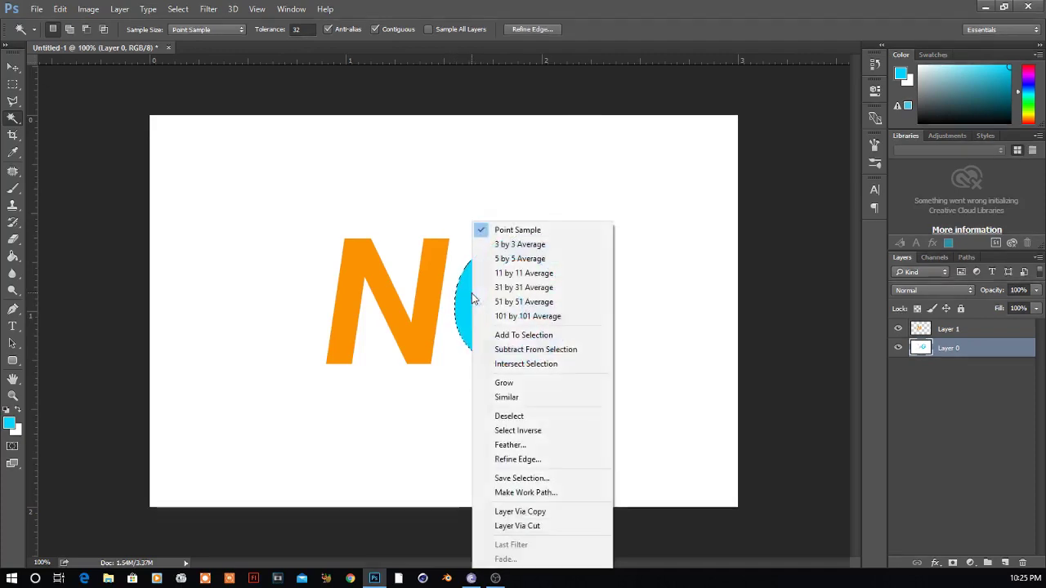
click(550, 525)
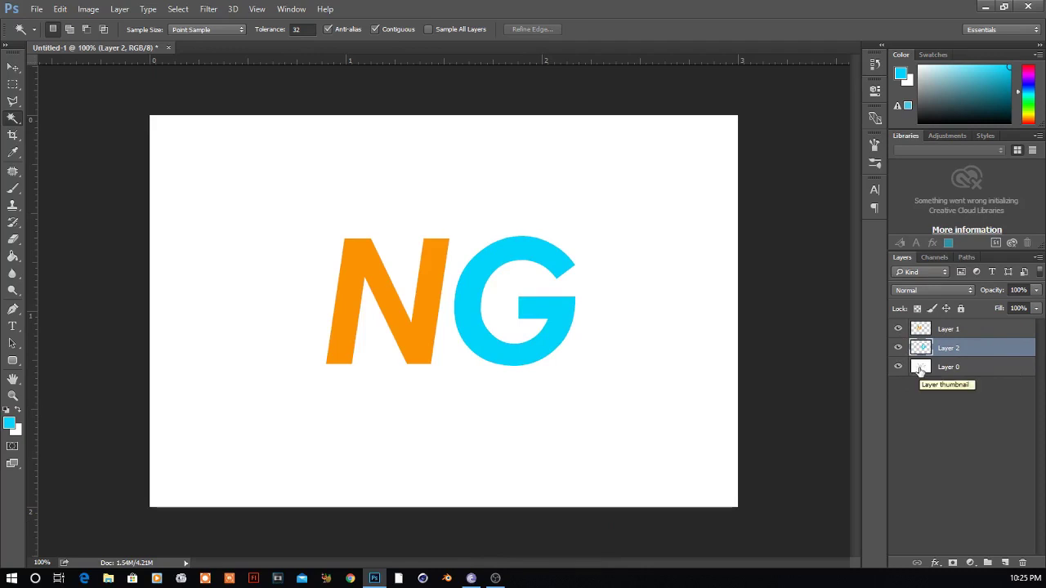
click(898, 348)
click(898, 329)
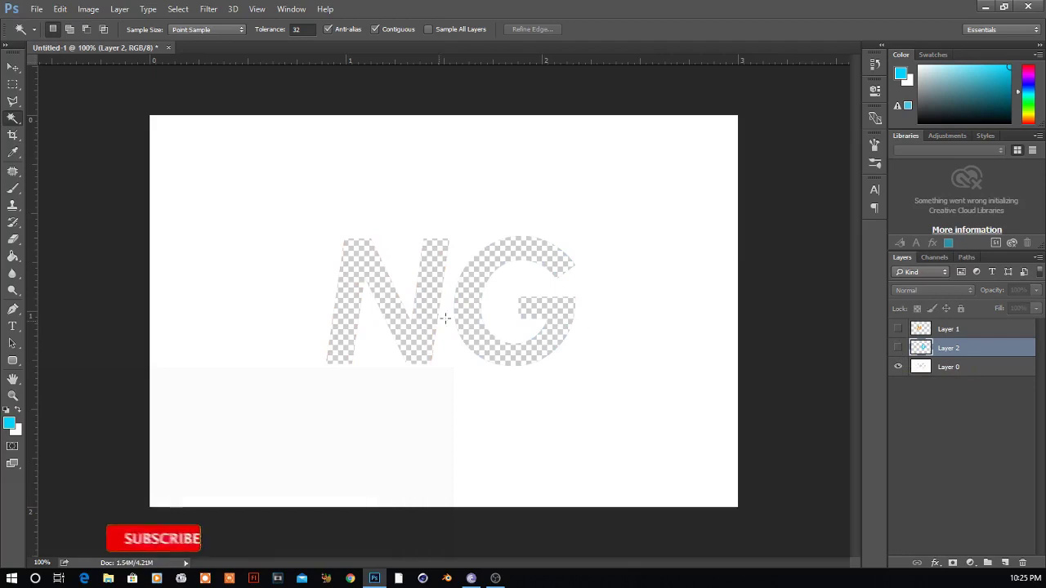
Hide the white Layer 0, show Layers 1 and 2, and select the G layer
click(901, 367)
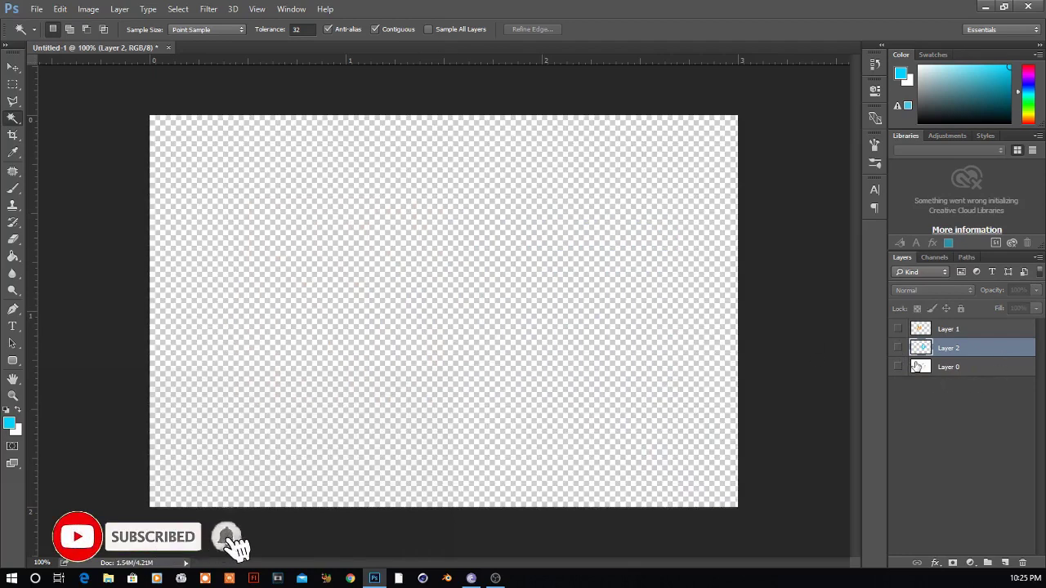
click(898, 348)
click(898, 330)
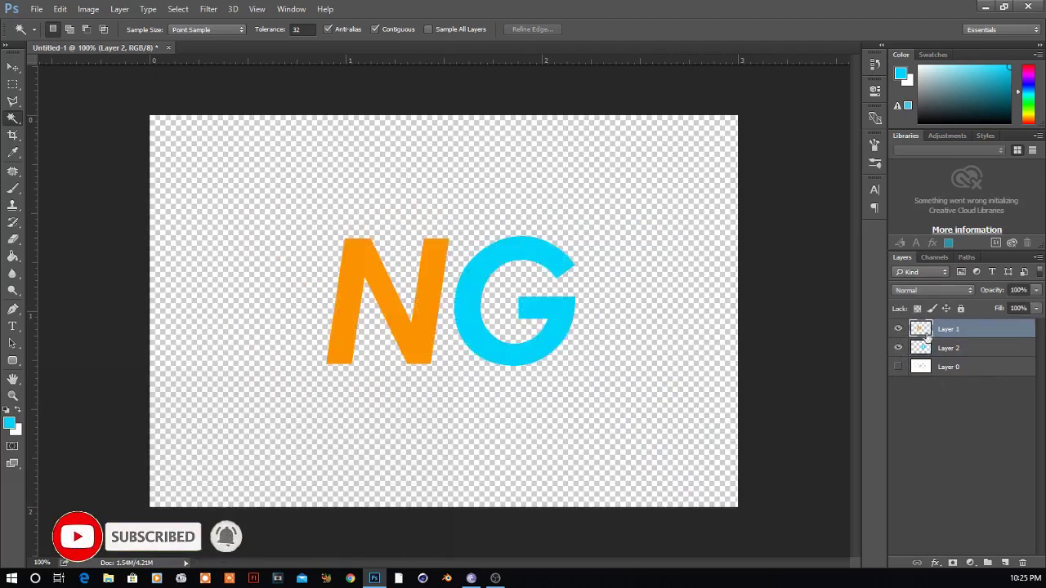
click(914, 330)
click(925, 348)
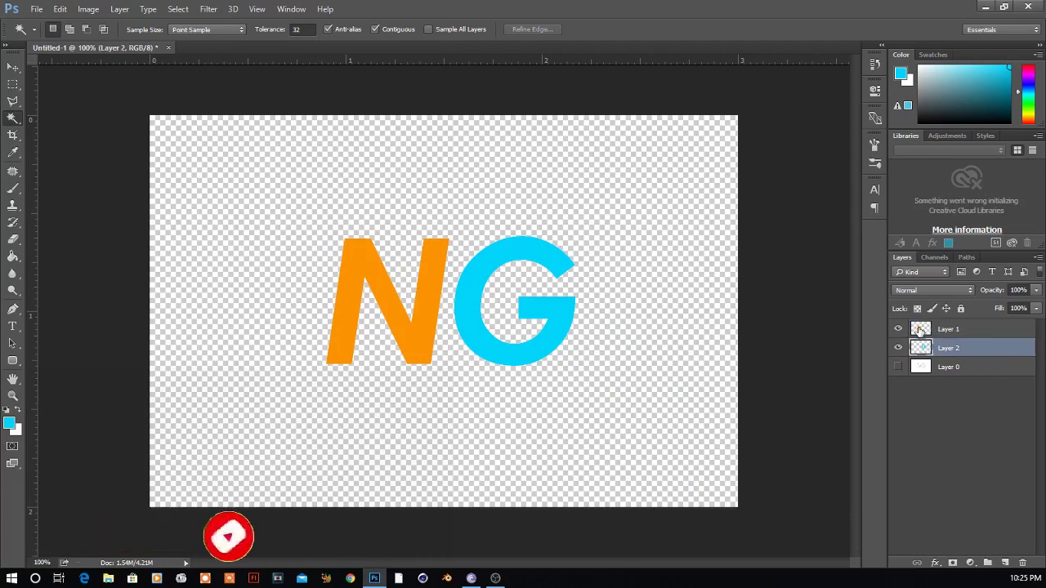
click(920, 330)
click(923, 348)
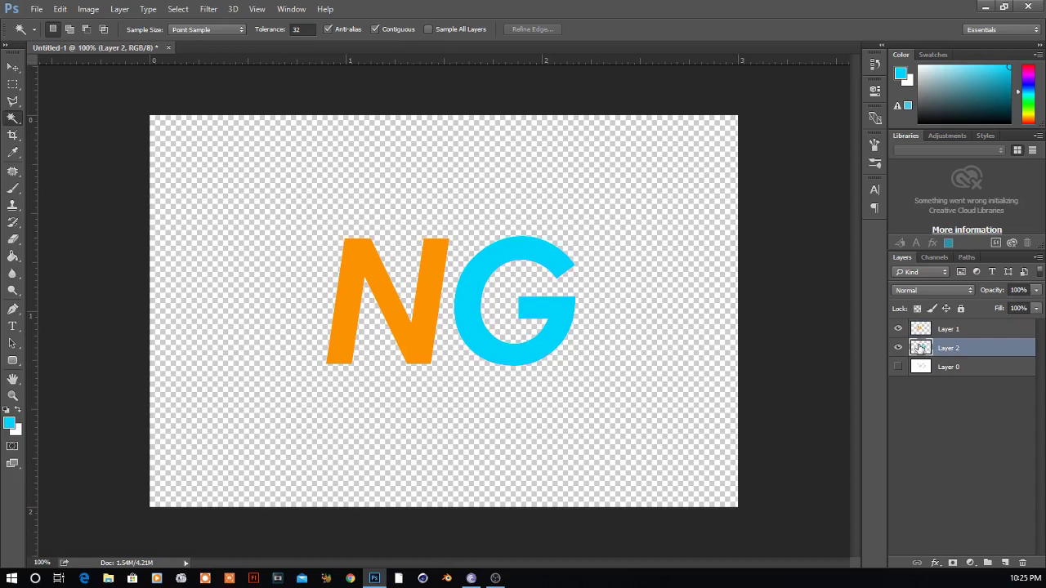
Shift the cyan G seven nudges left in Free Transform so it tucks behind the N
key(ctrl+t)
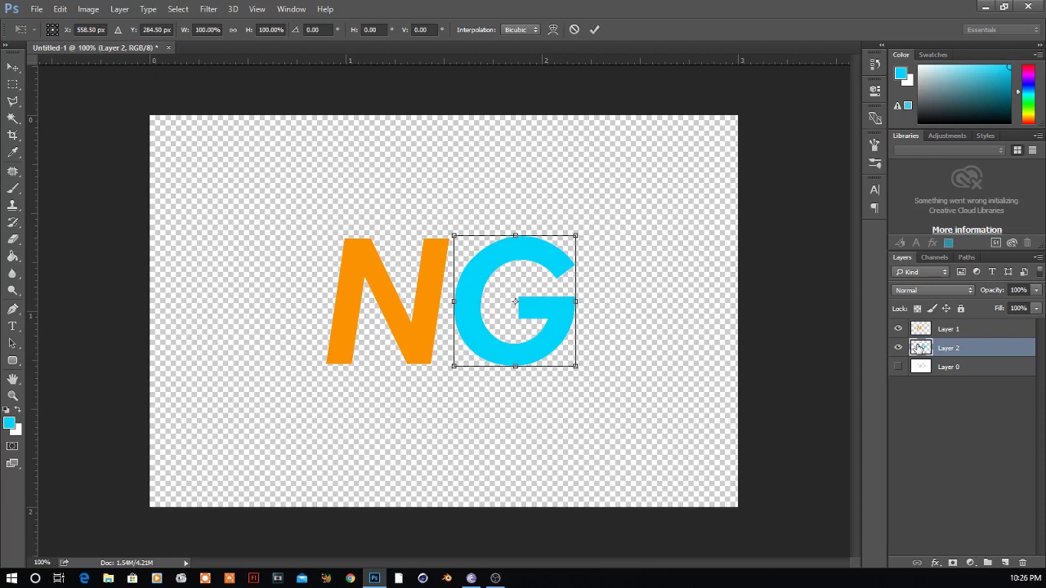
key(Left)
key(Left)
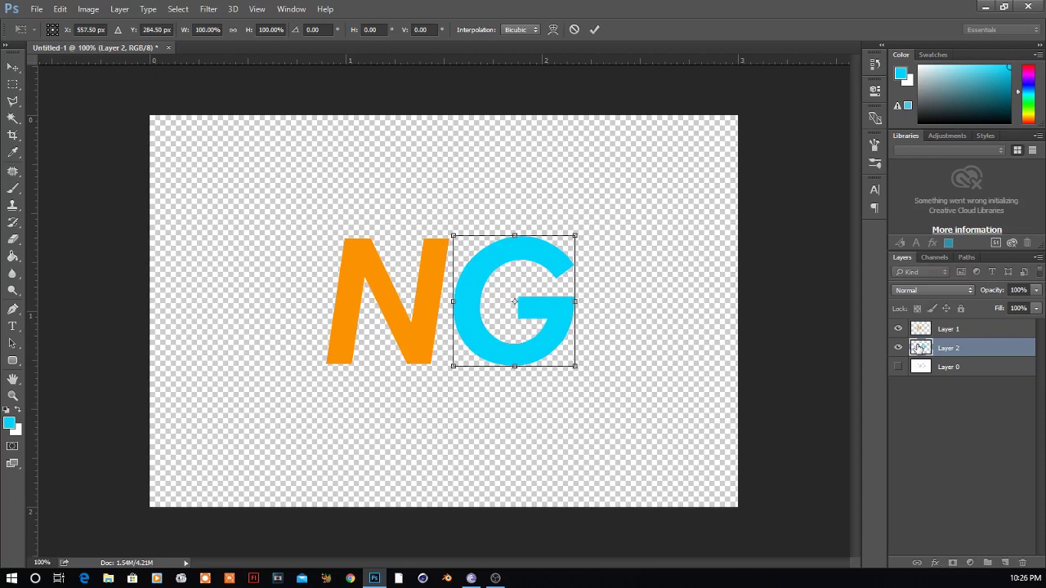
key(Left)
key(Left)
key(Left)
key(Left)
key(Left)
key(Left)
key(Left)
key(Left)
key(Left)
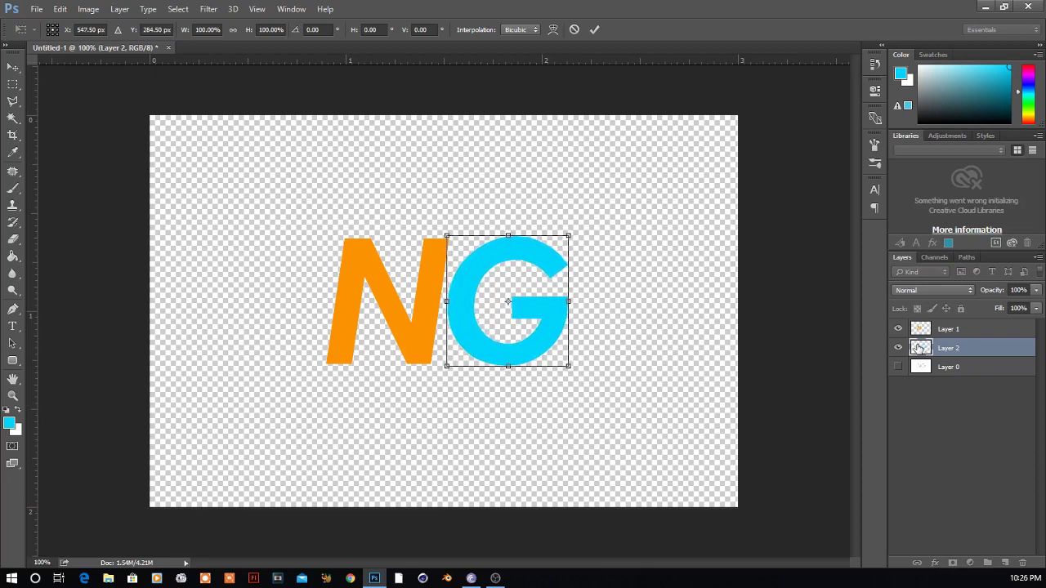
key(Left)
key(Left)
key(Left)
key(Left)
key(Left)
key(Left)
key(Left)
key(Left)
key(Left)
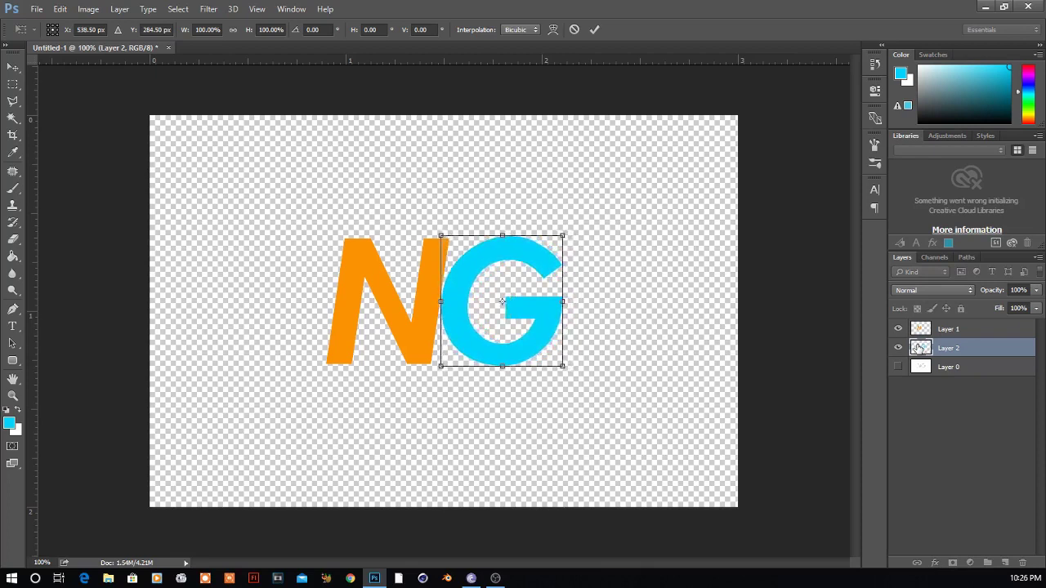
key(Left)
key(Left)
key(Left)
key(Left)
key(Left)
key(Left)
key(Left)
key(Left)
key(Left)
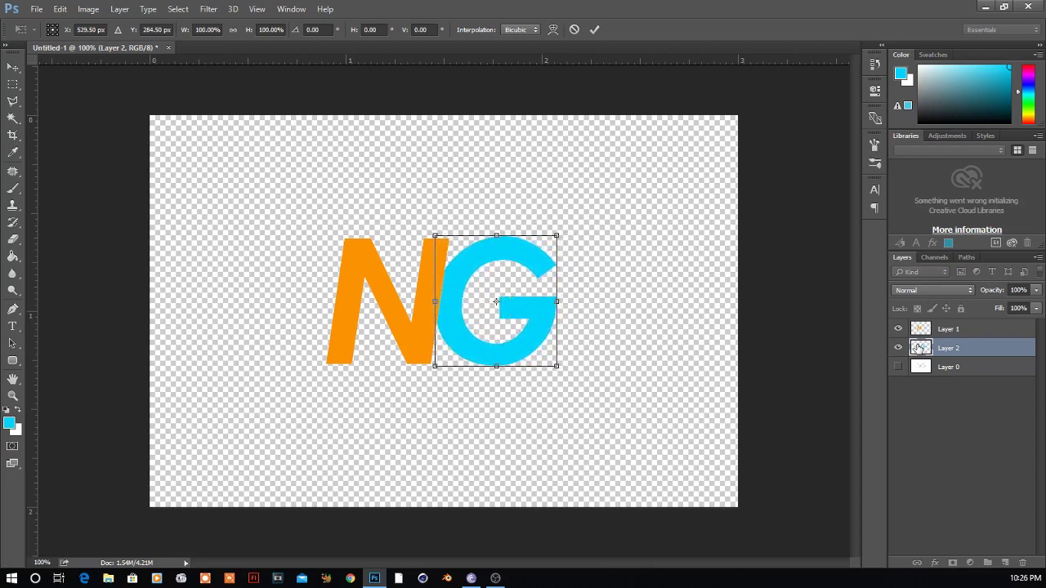
key(Left)
key(Left)
key(Left)
key(Left)
key(Left)
key(Left)
key(Left)
key(Left)
key(Left)
key(Left)
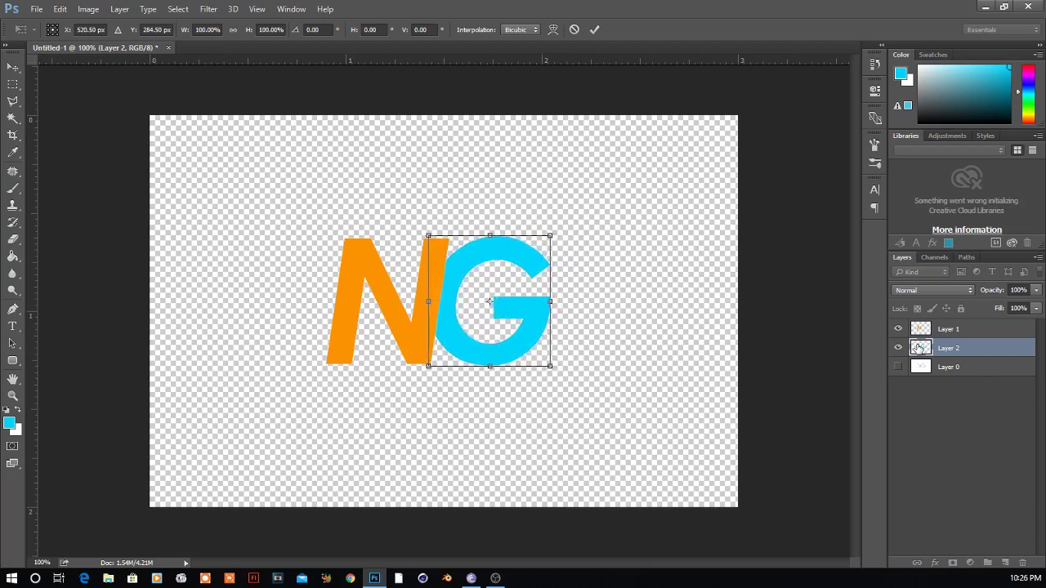
key(Left)
key(Left)
key(Left)
key(Left)
key(Left)
key(Left)
key(Left)
key(Left)
key(Left)
key(Left)
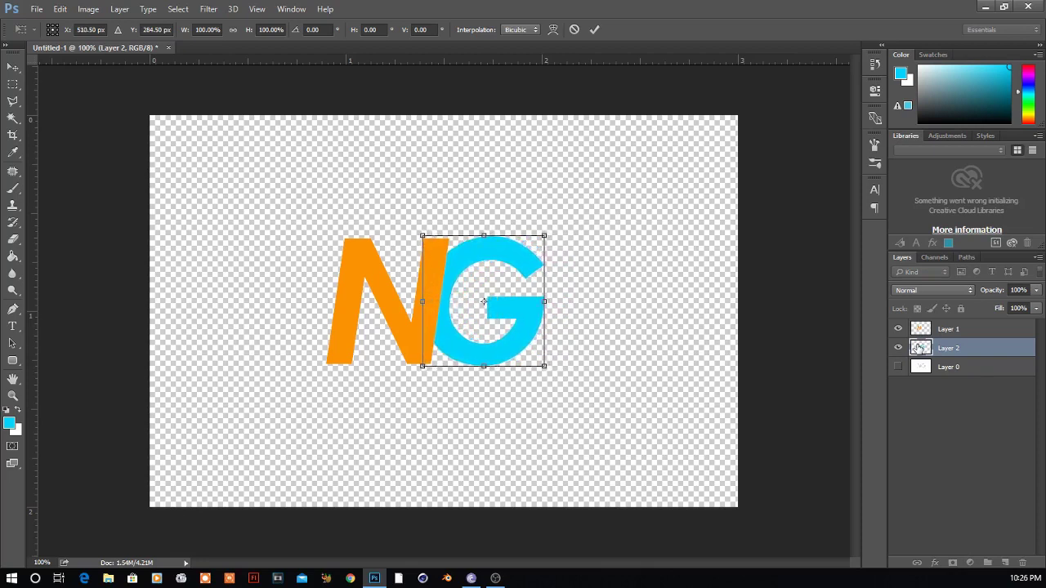
key(Left)
key(Left)
key(Left)
key(Left)
key(Left)
key(Left)
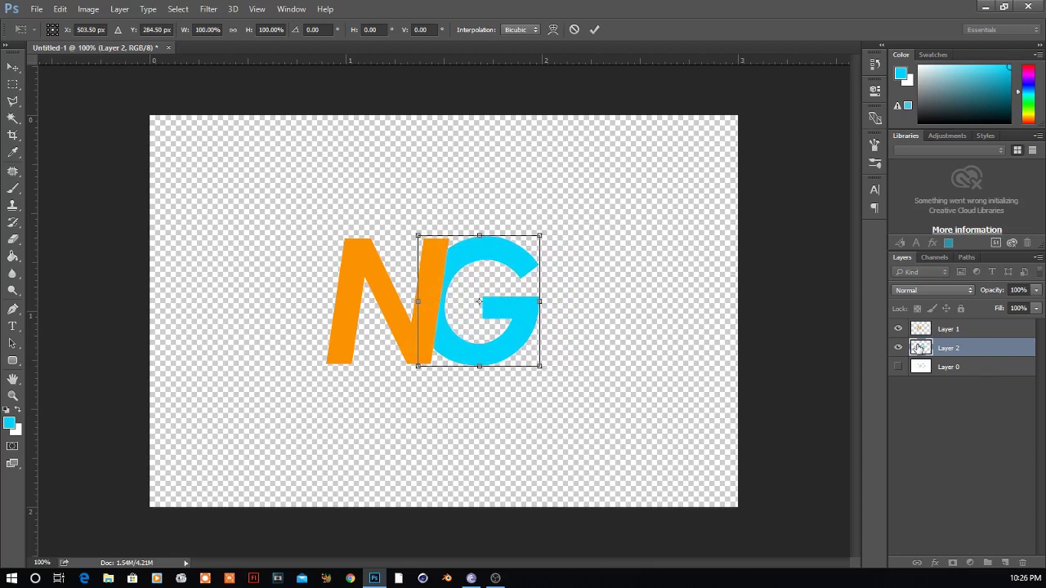
key(Left)
key(Left)
key(Left)
key(Left)
key(Left)
key(Left)
key(Left)
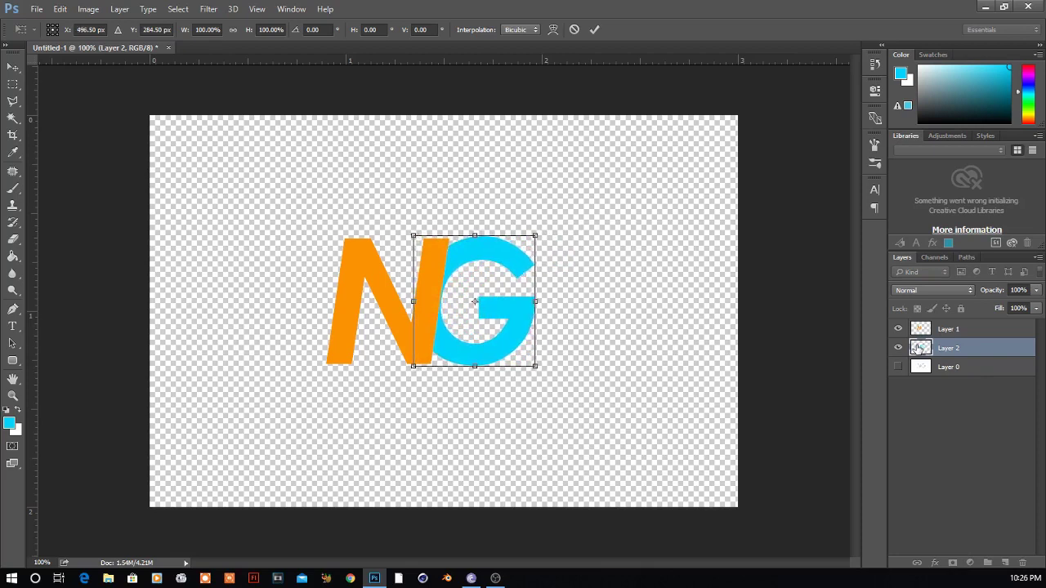
key(Left)
key(Left)
key(Left)
key(Right)
key(Right)
key(Right)
key(Right)
key(Right)
key(Right)
key(Right)
key(Right)
key(Right)
key(Right)
key(Right)
key(Right)
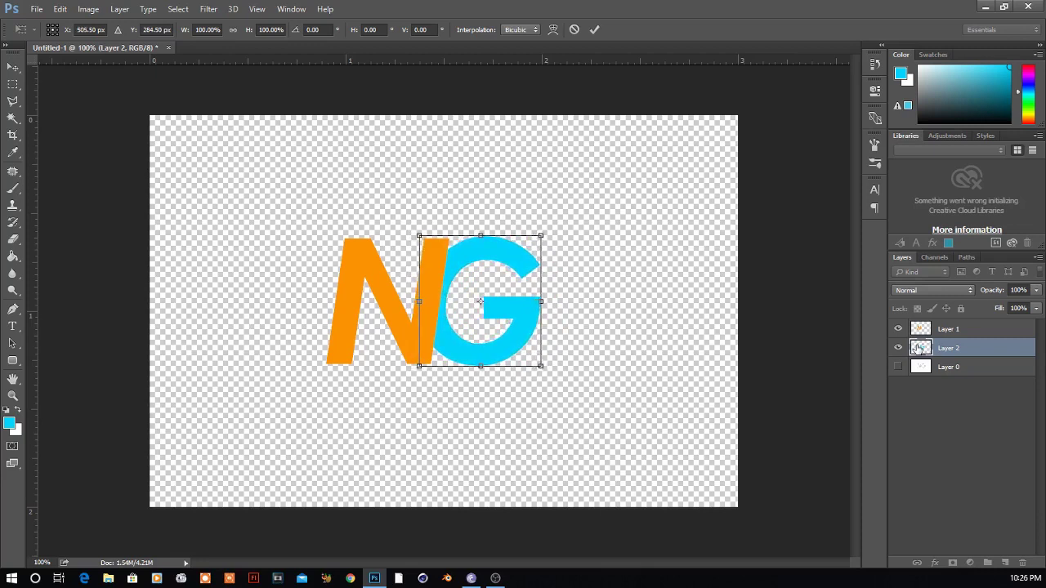
key(Right)
key(Right)
key(Right)
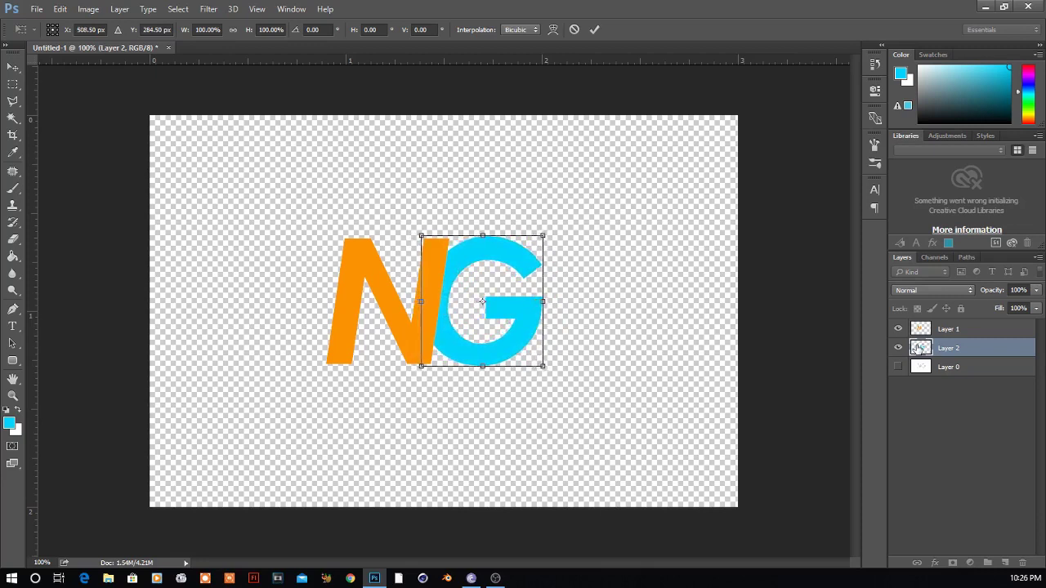
key(Return)
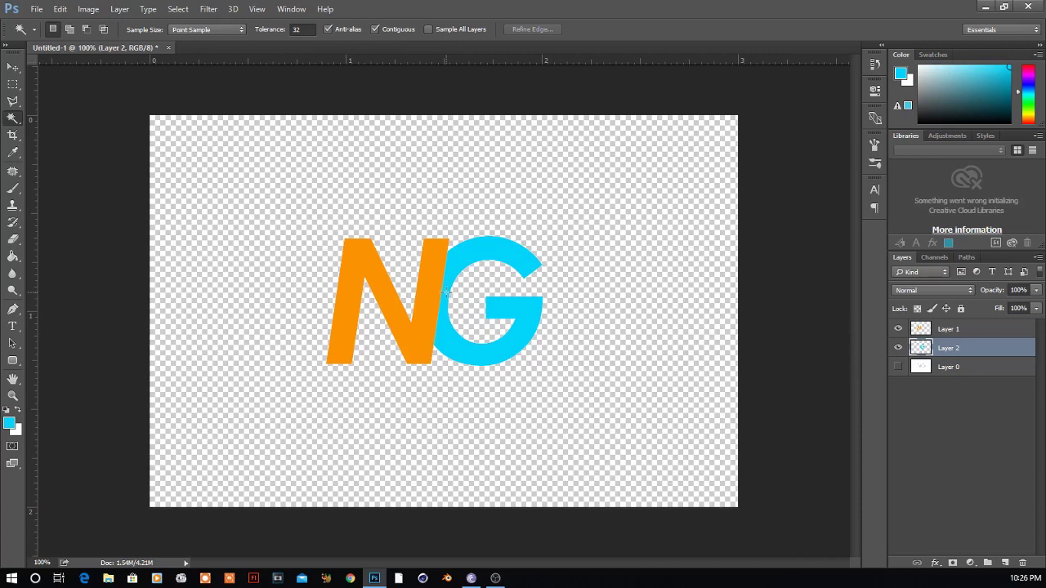
Nudge the cyan G left with Free Transform until it tucks behind the N's right stroke, then commit
key(ctrl+t)
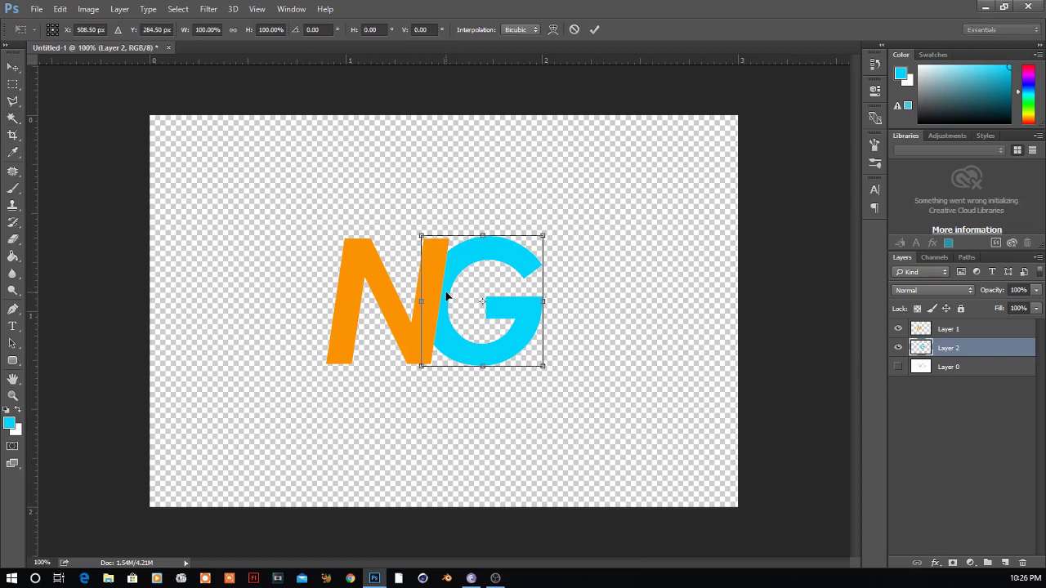
key(Left)
key(Left)
key(Left)
key(Left)
key(Left)
key(Left)
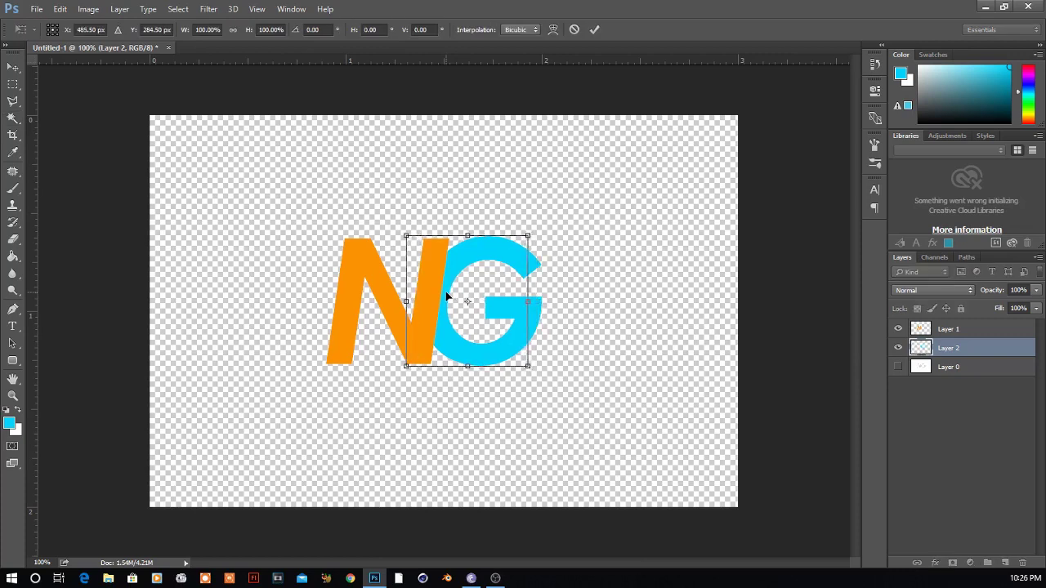
key(Left)
key(Left)
key(Left)
key(Left)
key(Left)
key(Left)
key(Left)
key(Left)
key(Left)
key(Left)
key(Left)
key(Left)
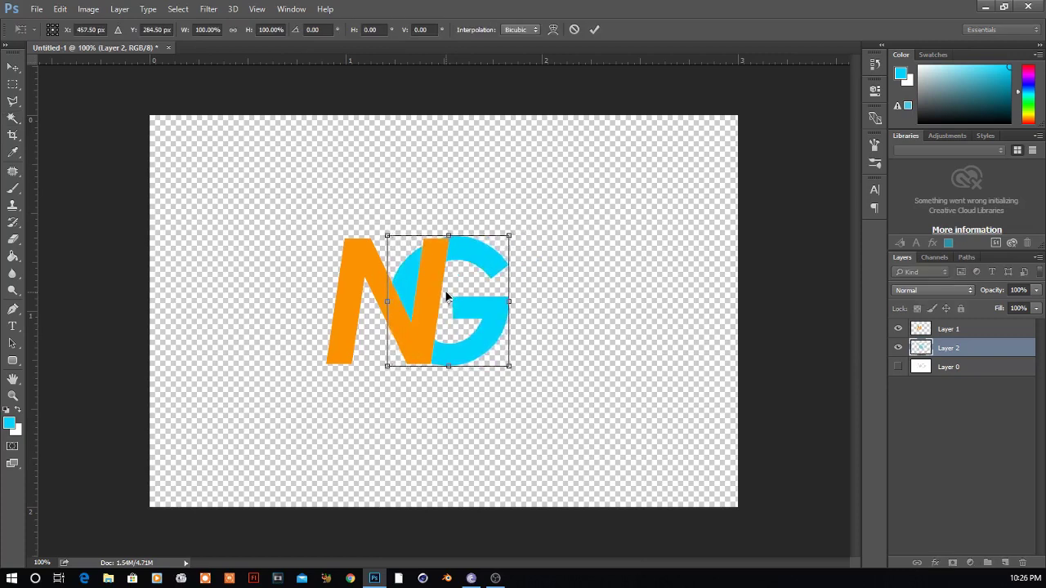
key(Left)
key(Left)
key(Left)
key(Left)
key(Left)
key(Left)
key(Left)
key(Left)
key(Left)
key(Left)
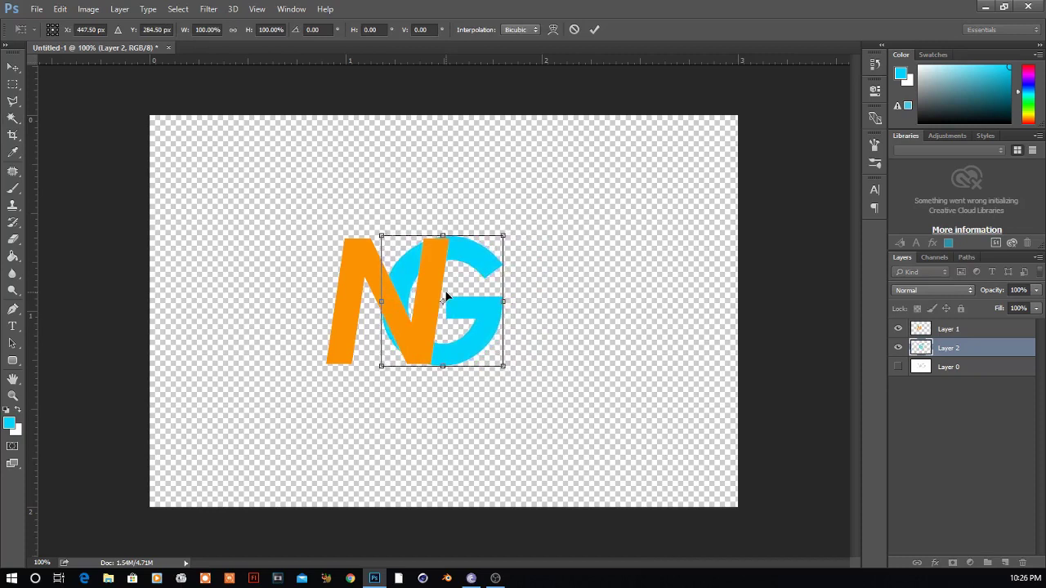
key(Left)
key(Left)
key(Left)
key(Left)
key(Left)
key(Left)
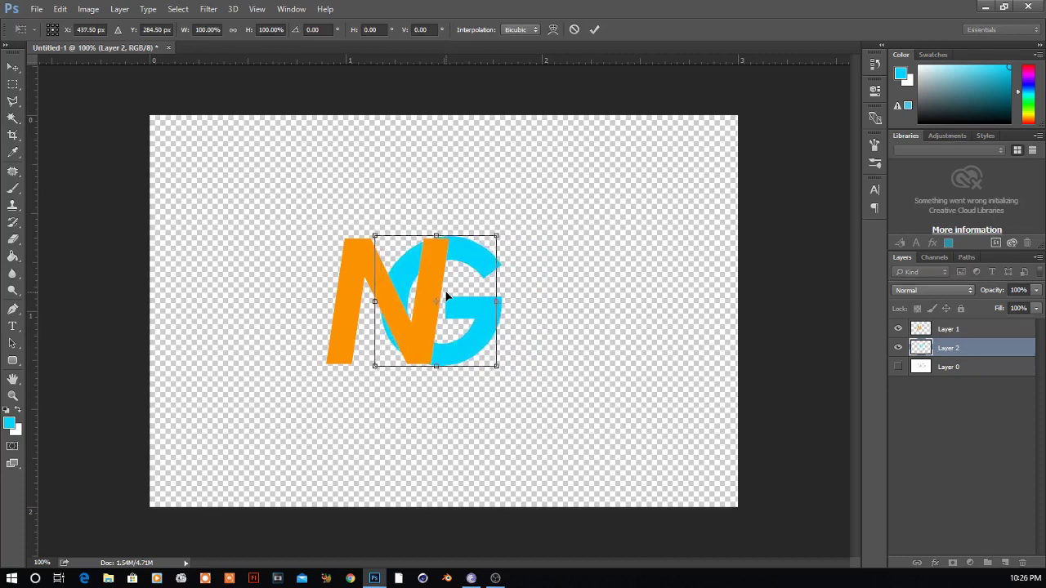
key(Left)
key(Left)
key(Left)
key(Right)
key(Right)
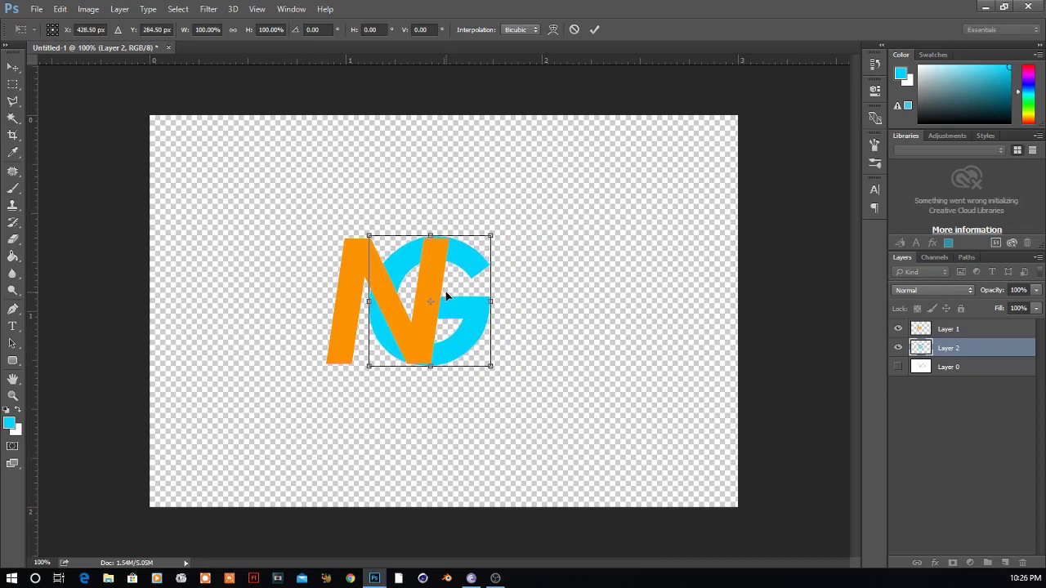
key(Right)
key(Right)
key(Right)
key(Right)
key(Right)
key(Right)
key(Right)
key(Right)
key(Right)
key(Right)
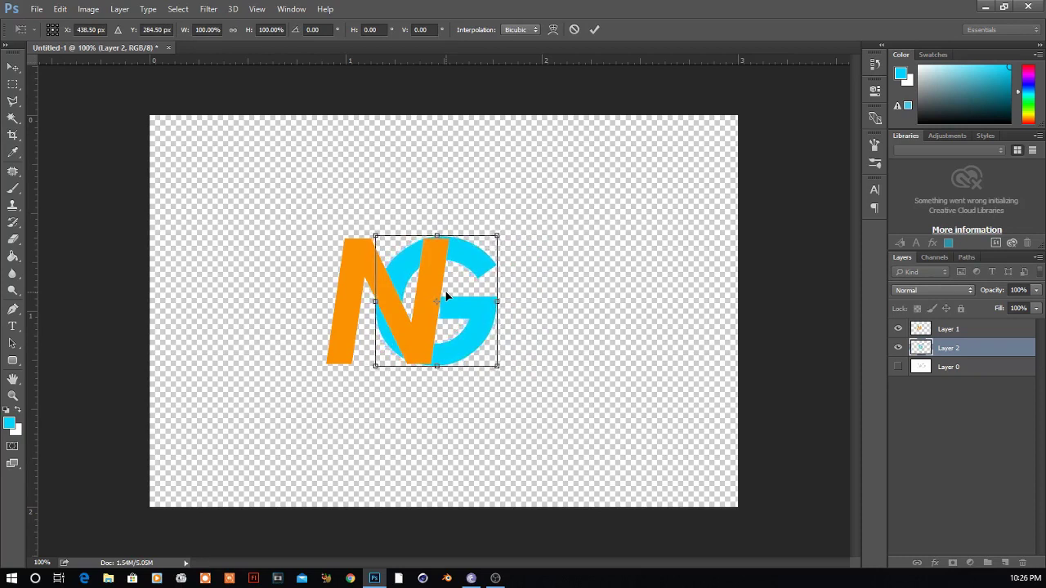
key(Left)
key(Left)
key(Left)
key(Left)
key(Left)
key(Left)
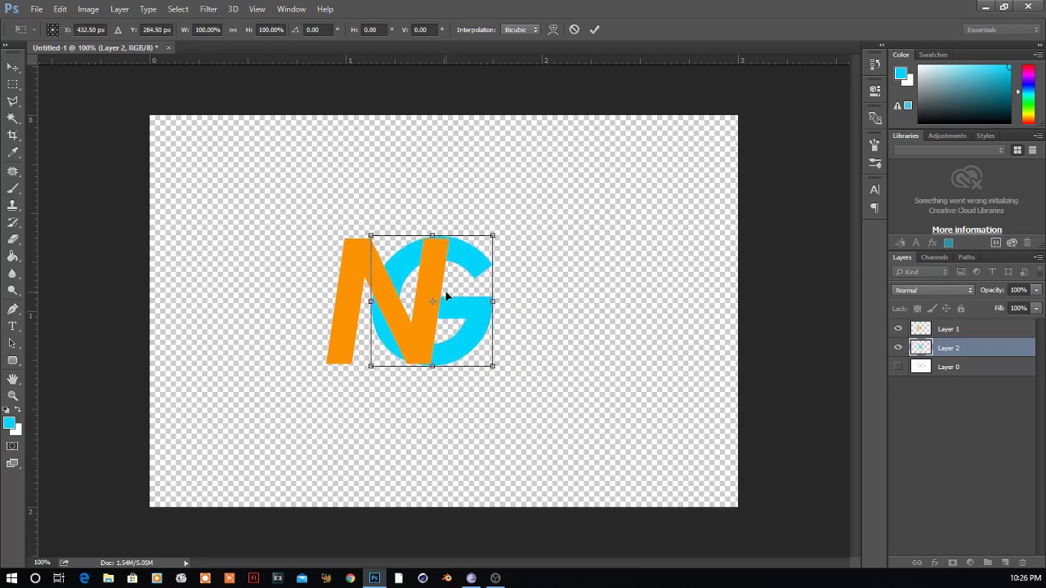
key(Left)
key(Left)
key(Left)
key(Left)
key(Left)
key(Left)
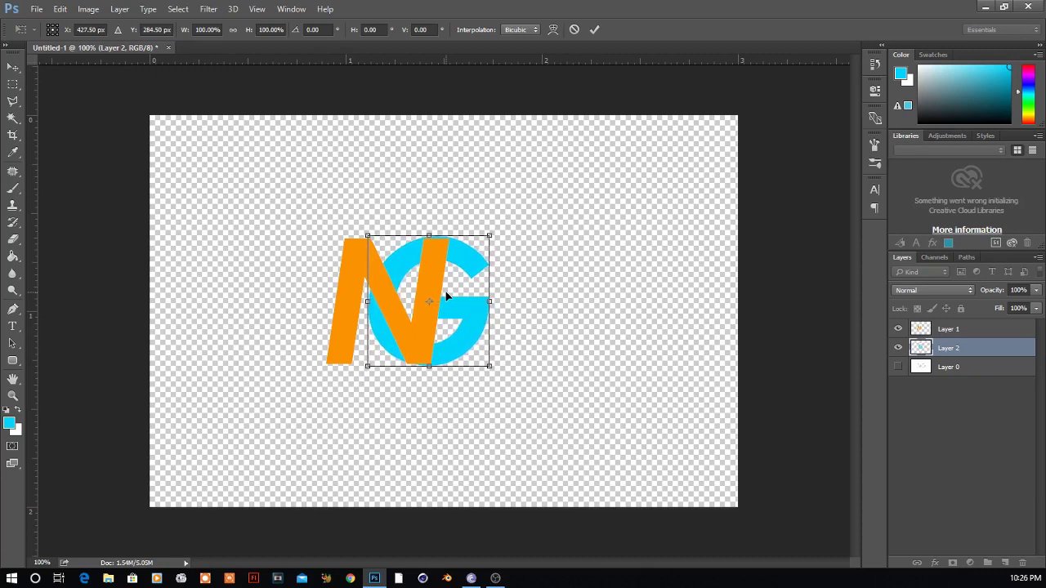
key(Left)
key(Left)
key(Left)
key(Left)
key(Left)
key(Left)
key(Left)
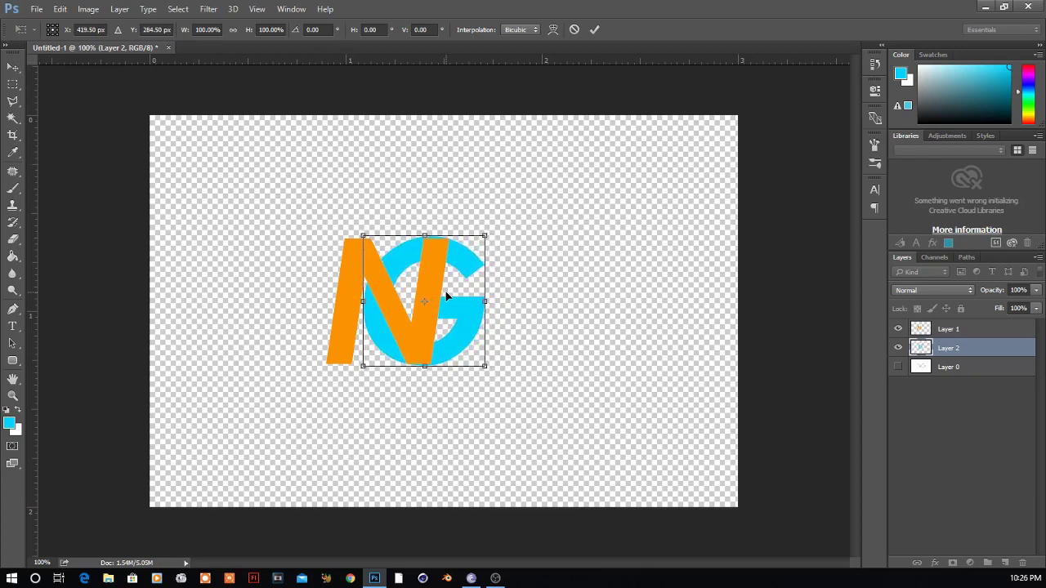
key(Right)
key(Right)
key(Right)
key(Right)
key(Right)
key(Right)
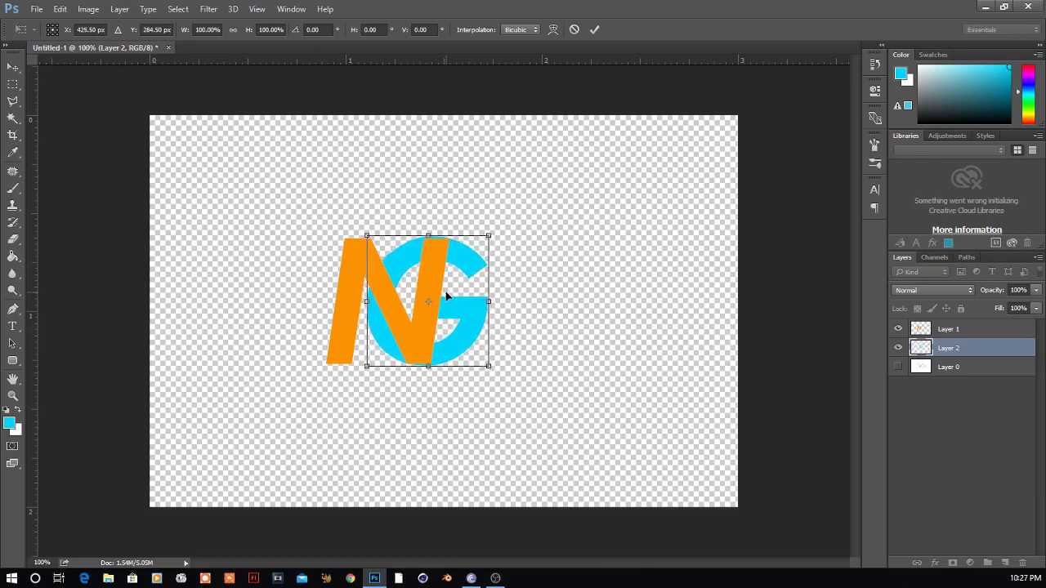
key(Right)
key(Right)
key(Return)
key(w)
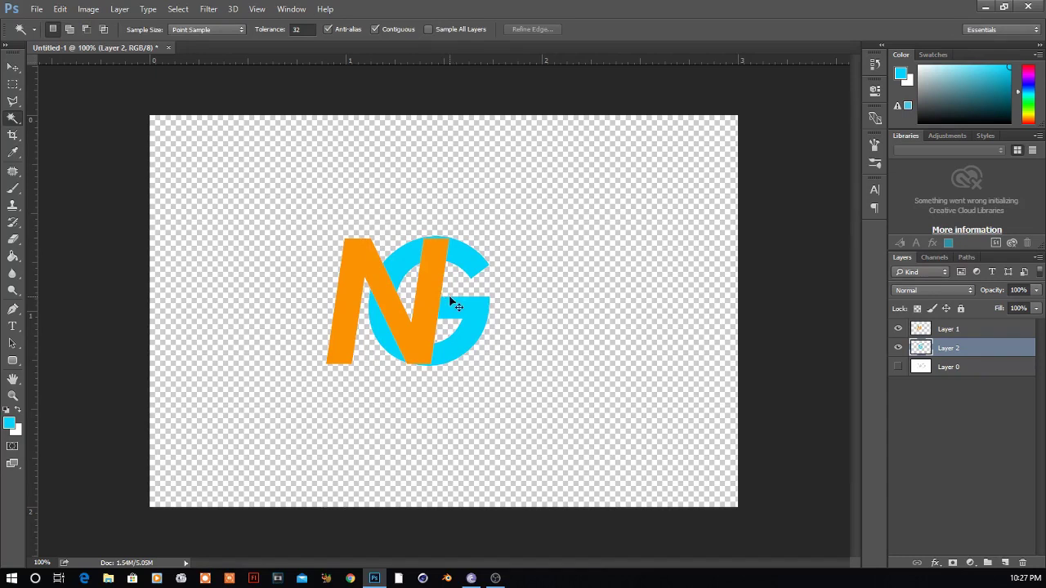
Zoom to 200% and Magic Wand-select the orange N on Layer 1
key(ctrl+plus)
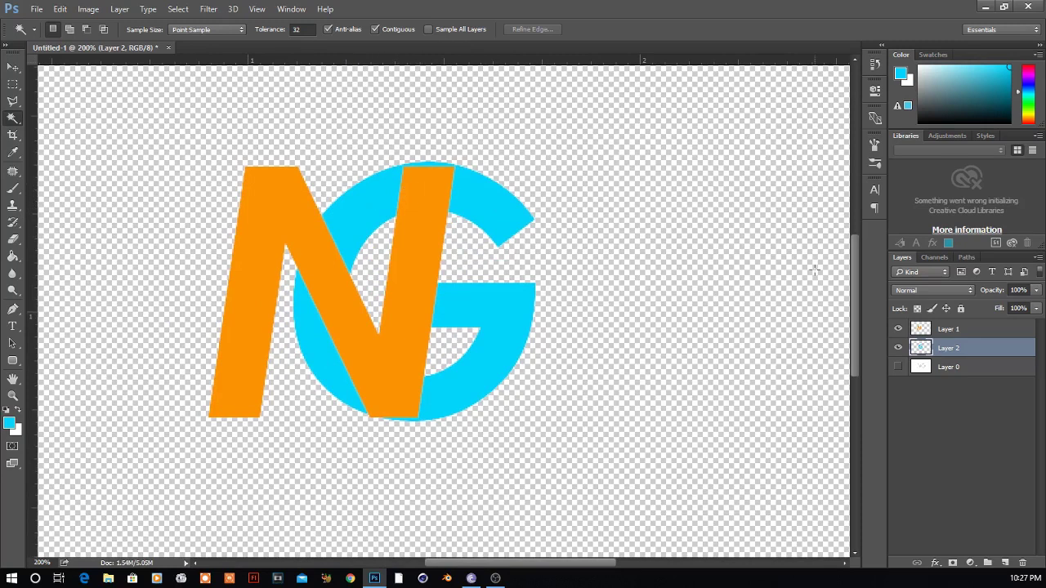
click(921, 329)
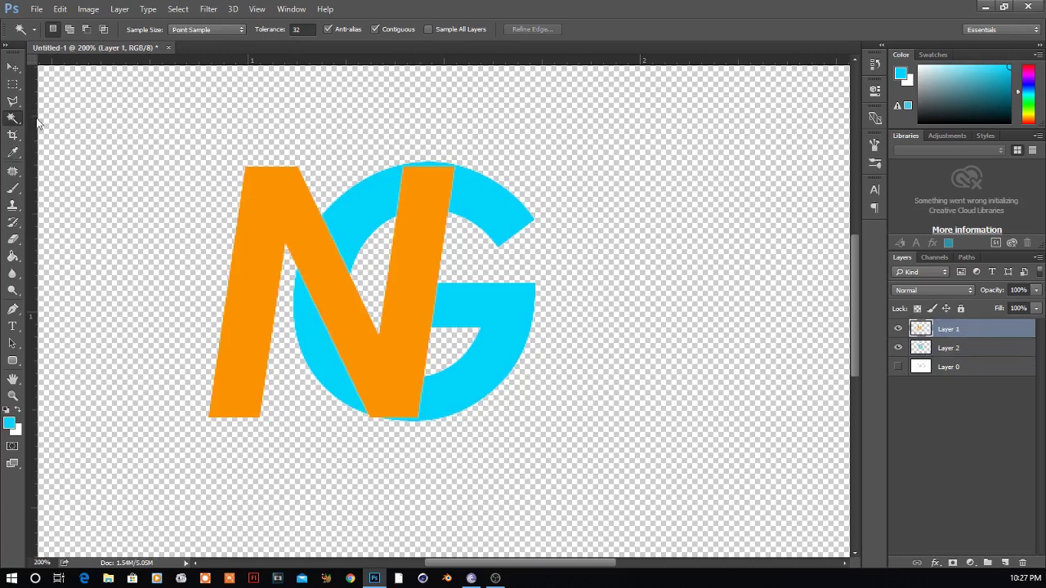
click(414, 257)
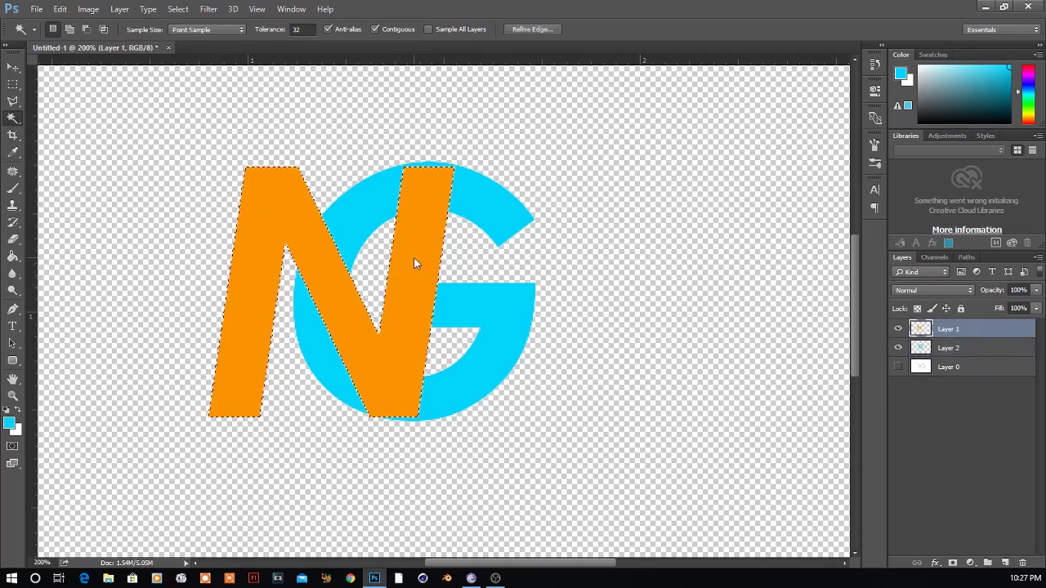
Make Layer 2 active, deselect the N, and toggle both letter layers' visibility to compare
click(924, 353)
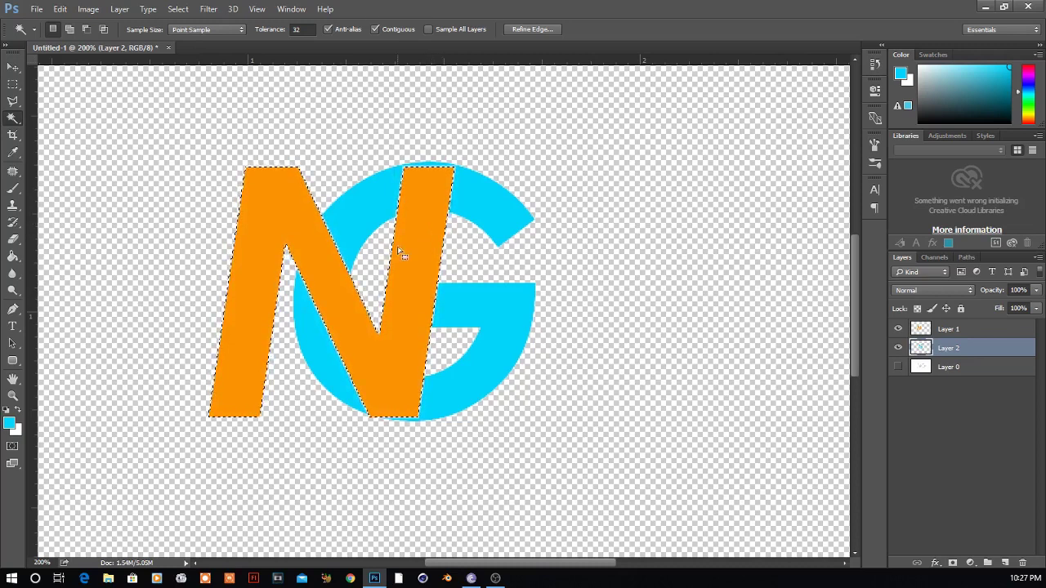
key(ctrl+d)
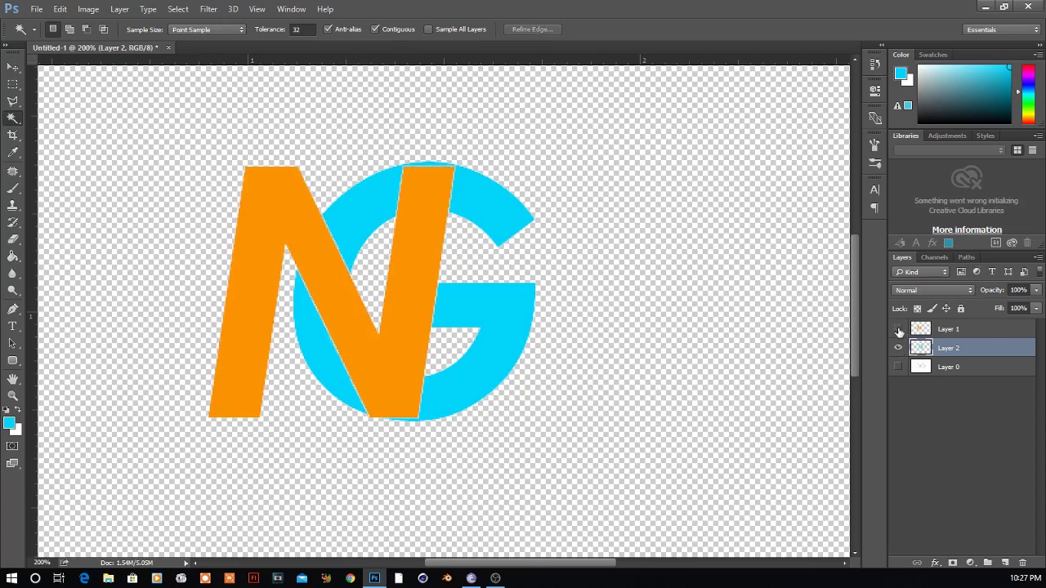
click(899, 330)
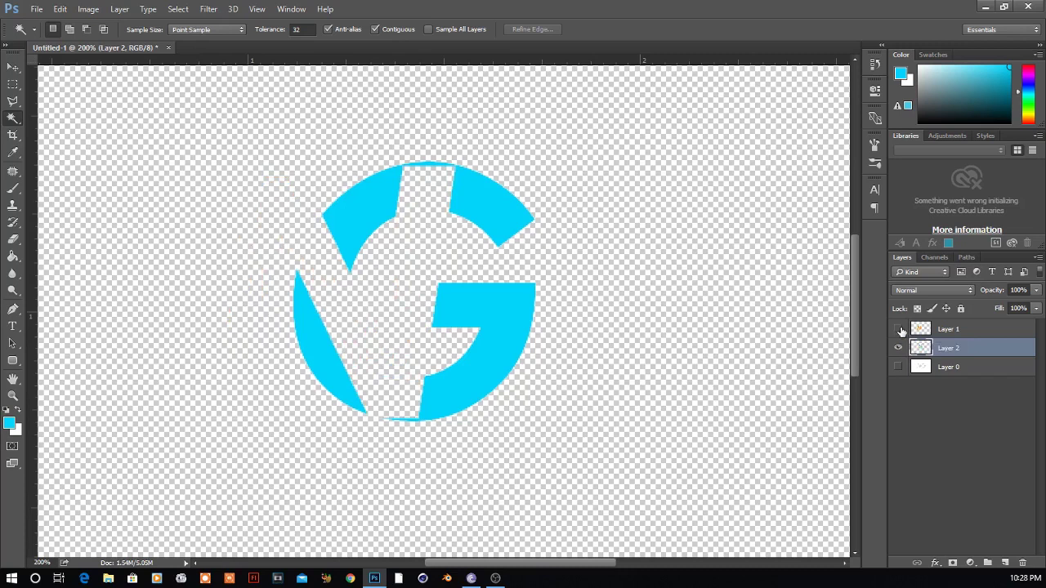
click(899, 330)
click(899, 329)
click(899, 330)
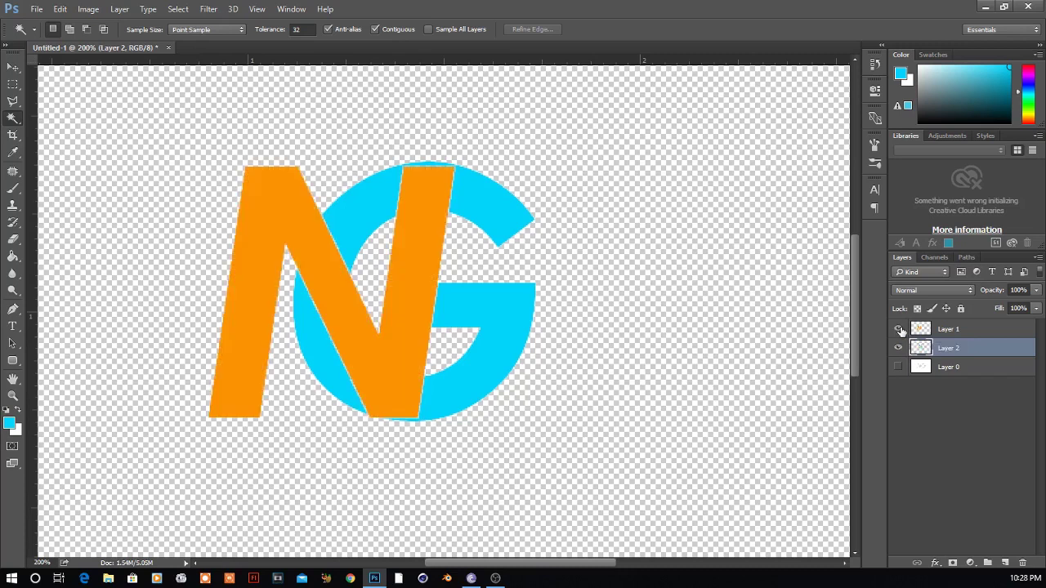
click(898, 330)
click(898, 347)
click(898, 329)
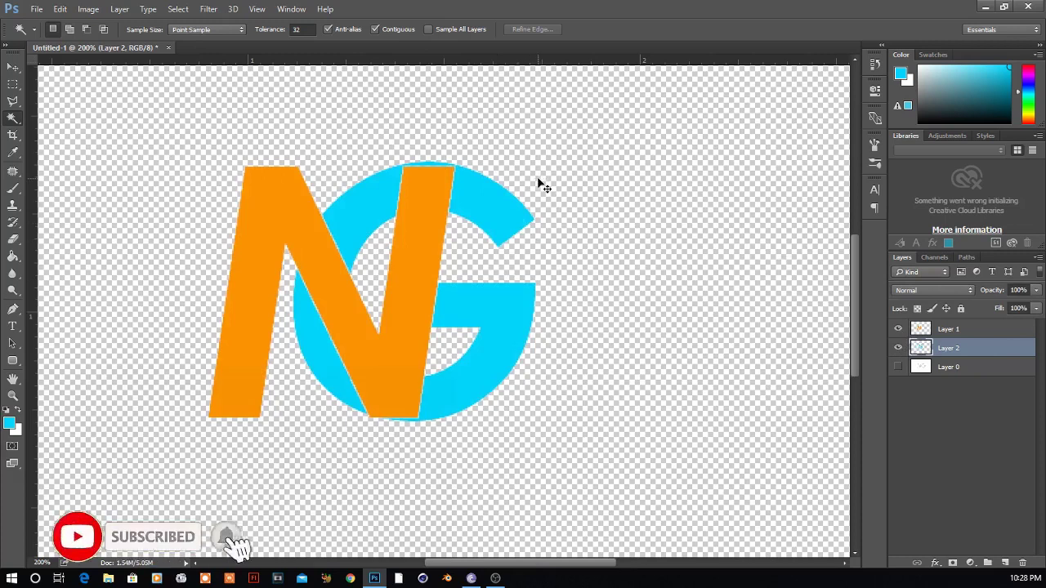
Zoom in and scale the orange N down slightly on Layer 1 with proportions locked
key(ctrl+plus)
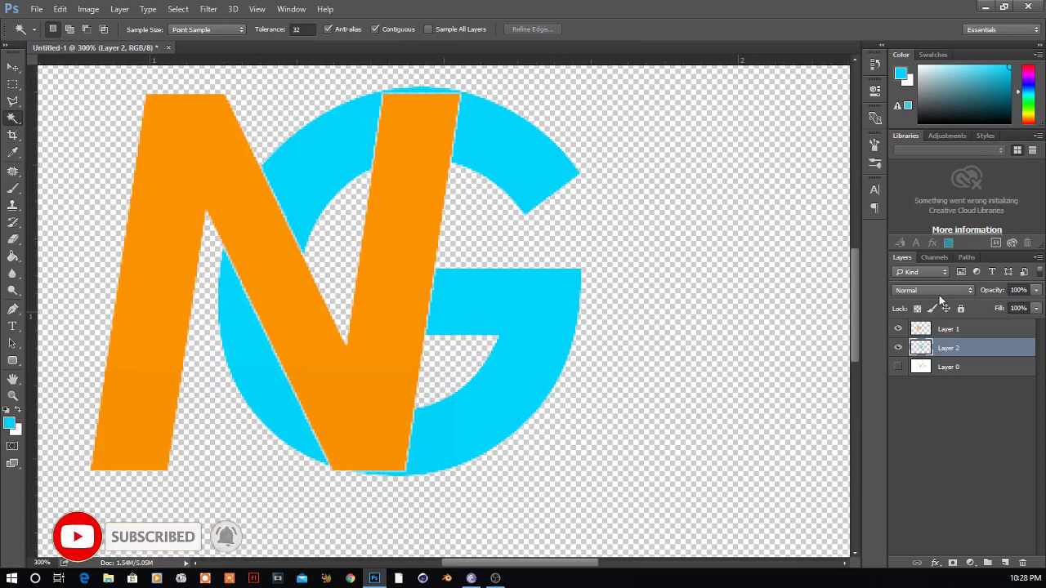
mouse_move(858, 304)
mouse_down()
mouse_move(857, 293)
mouse_move(857, 307)
mouse_up()
key(p)
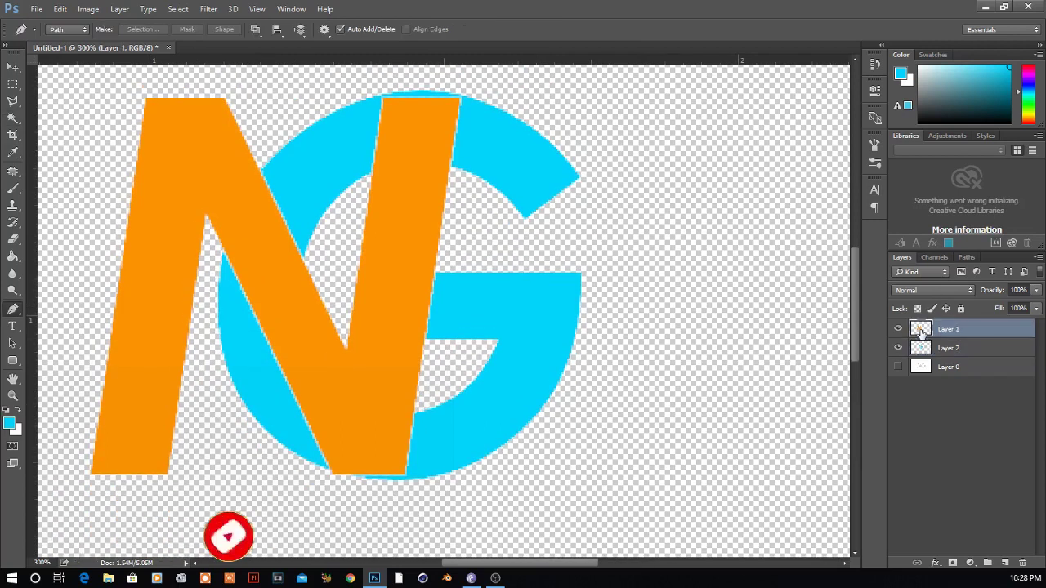
click(920, 329)
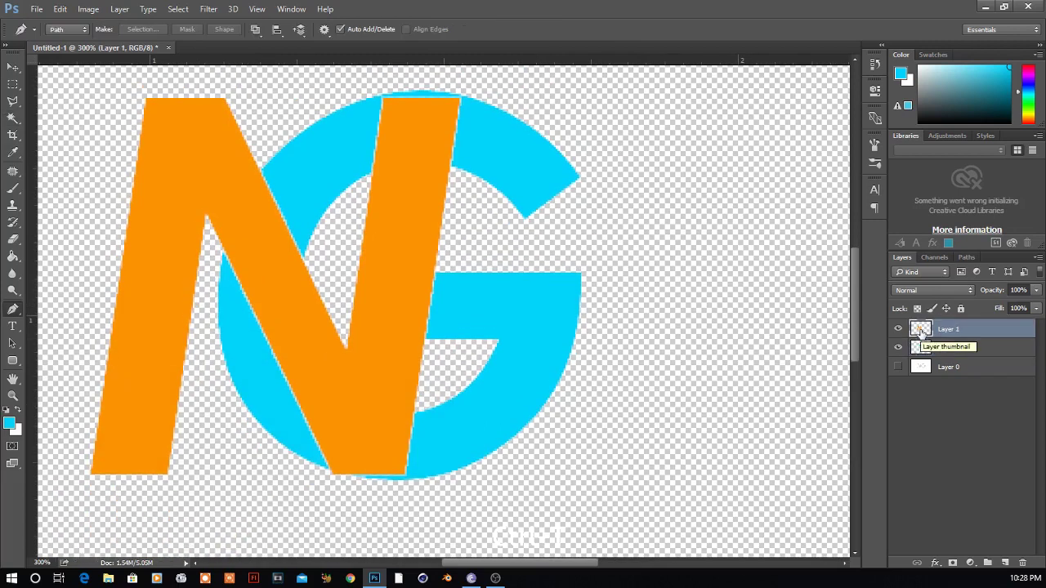
key(ctrl+t)
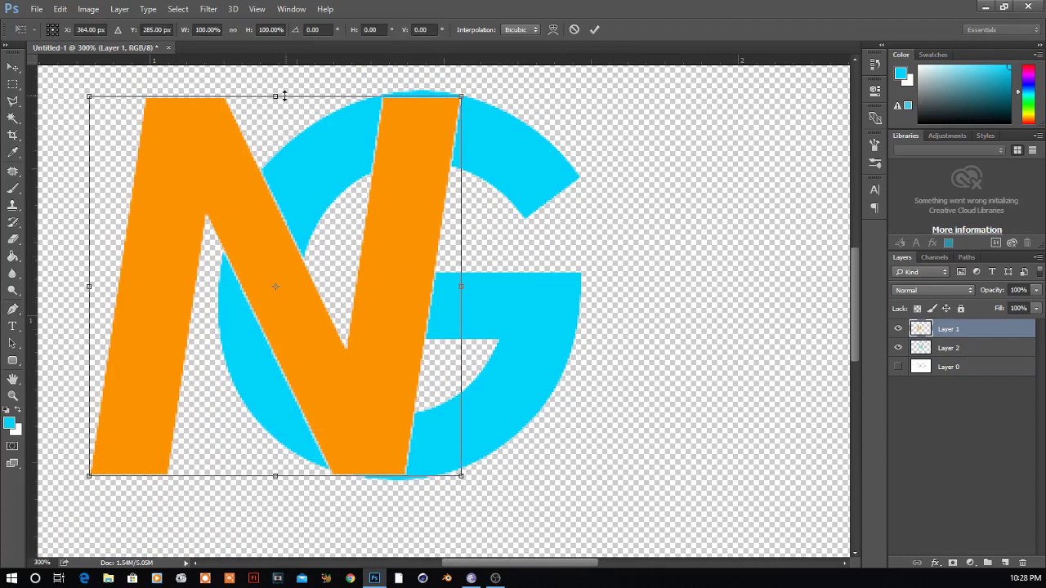
click(233, 30)
click(232, 31)
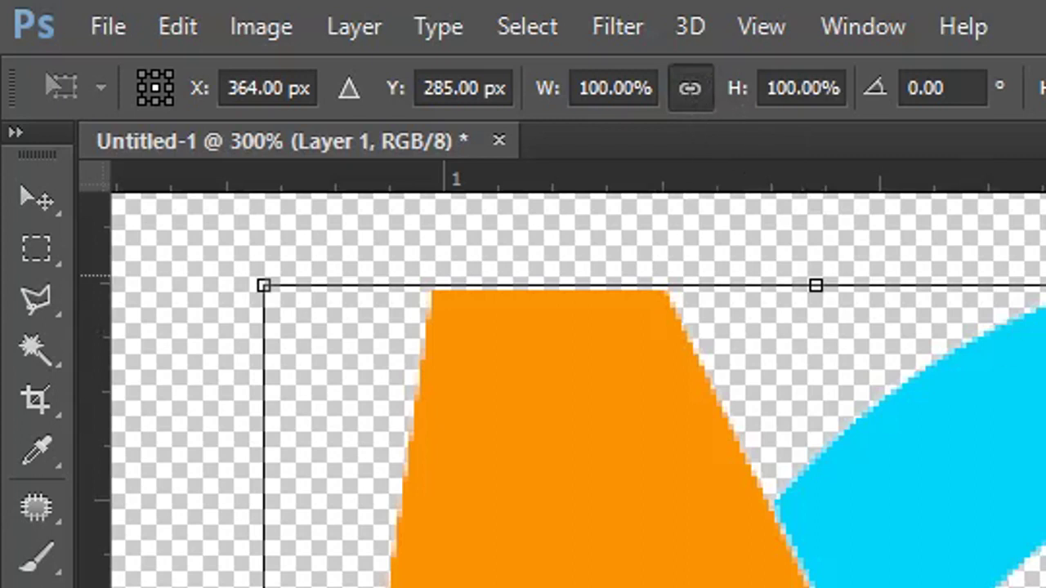
drag(456, 102, 452, 100)
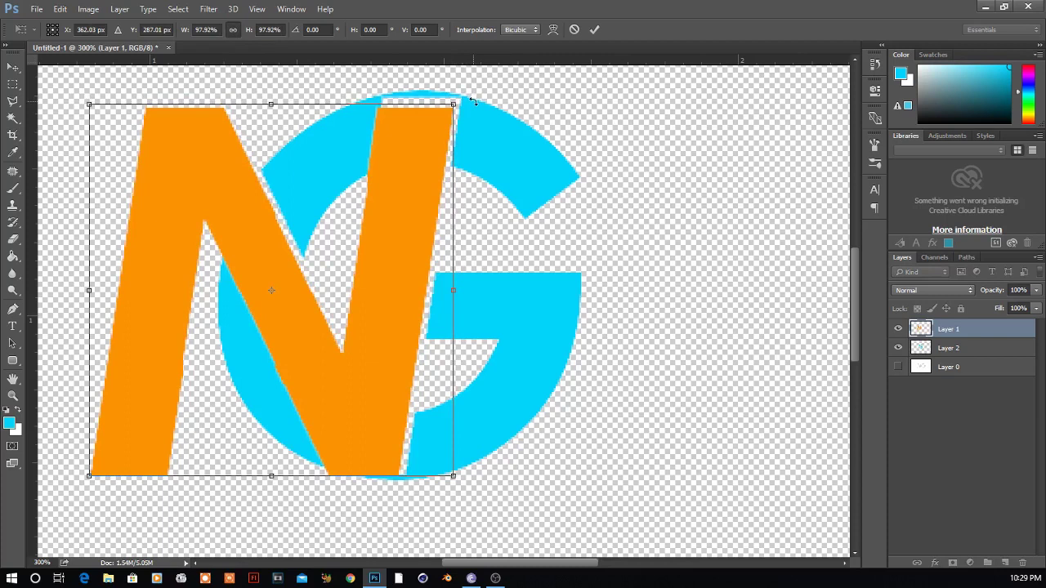
Nudge the N into place, shrink it a bit more, and commit the transform
key(Right)
key(Right)
key(Right)
key(Right)
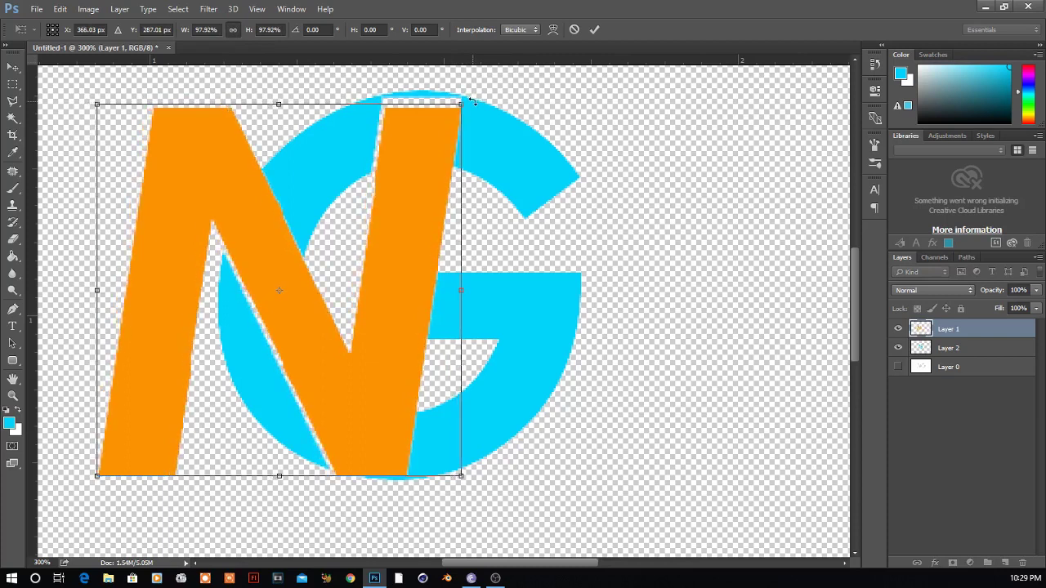
key(Left)
key(Left)
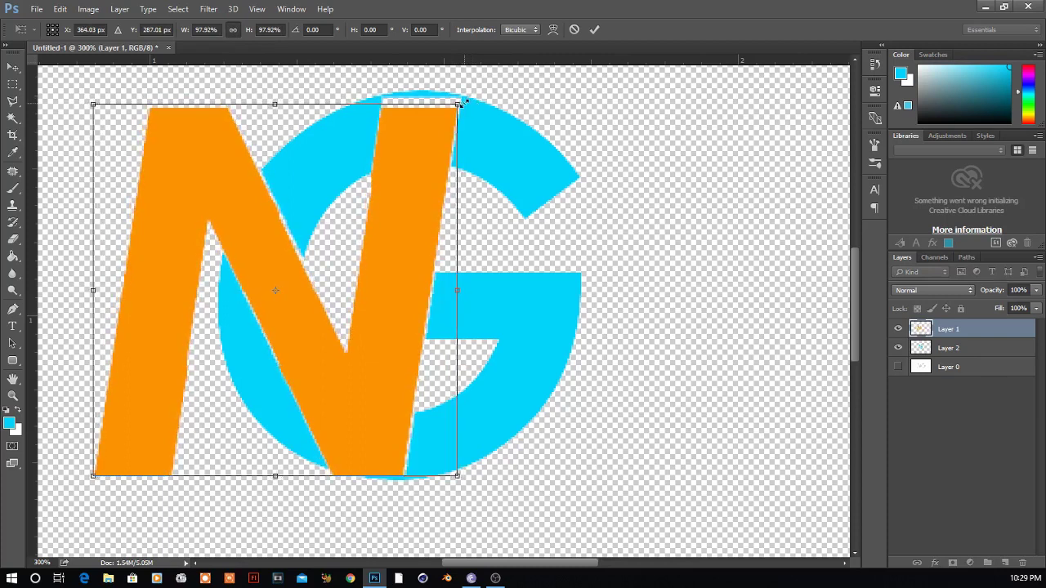
key(Up)
key(Up)
key(Up)
key(Up)
key(Left)
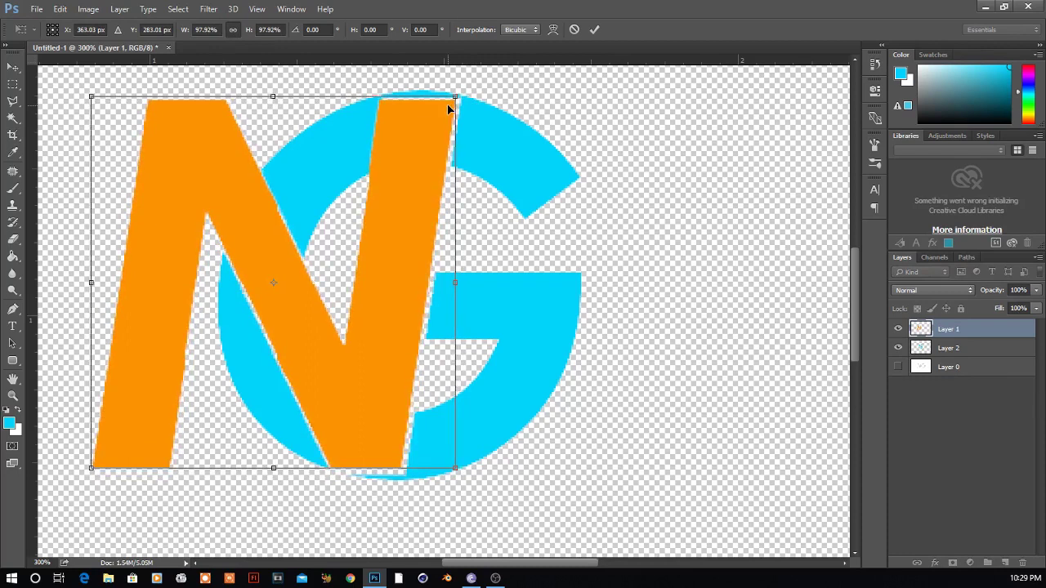
key(Down)
key(Right)
key(Right)
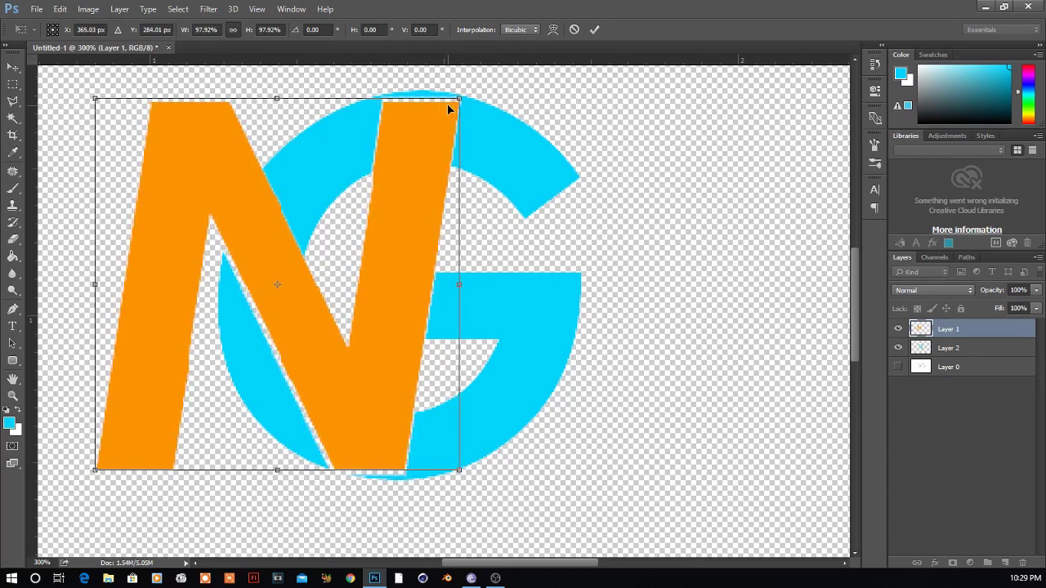
key(Left)
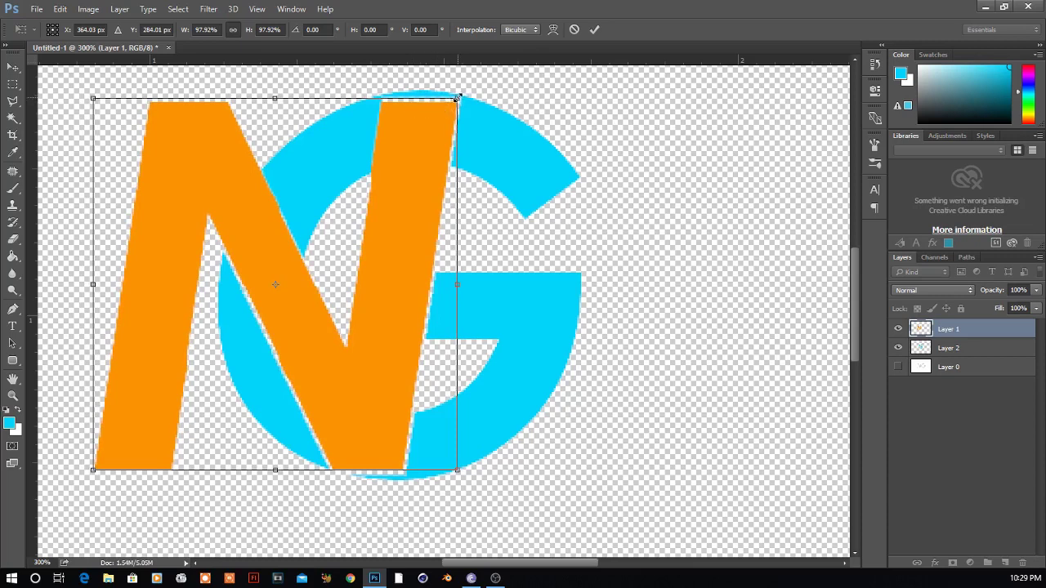
drag(458, 97, 455, 99)
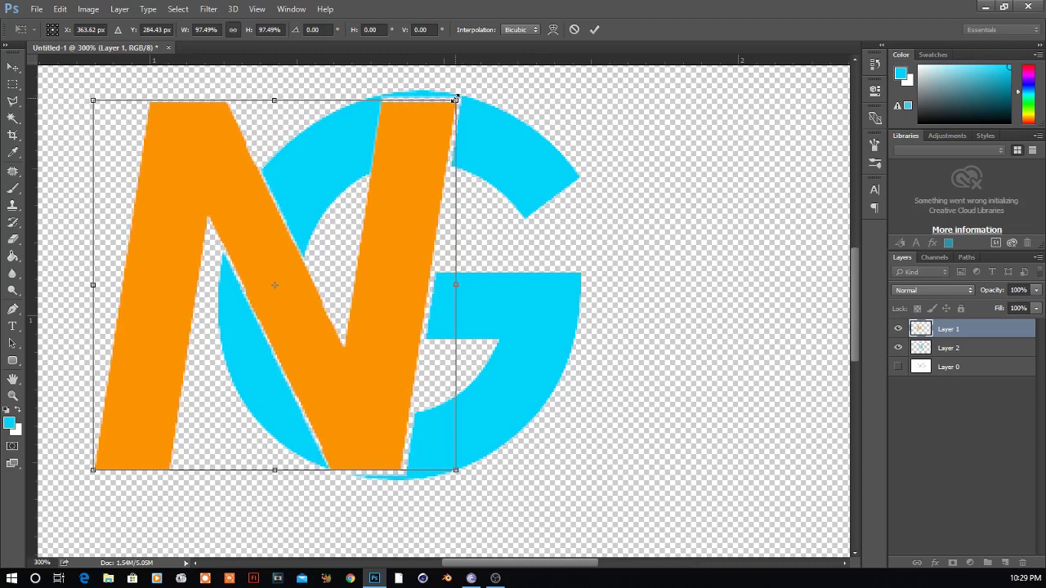
key(Right)
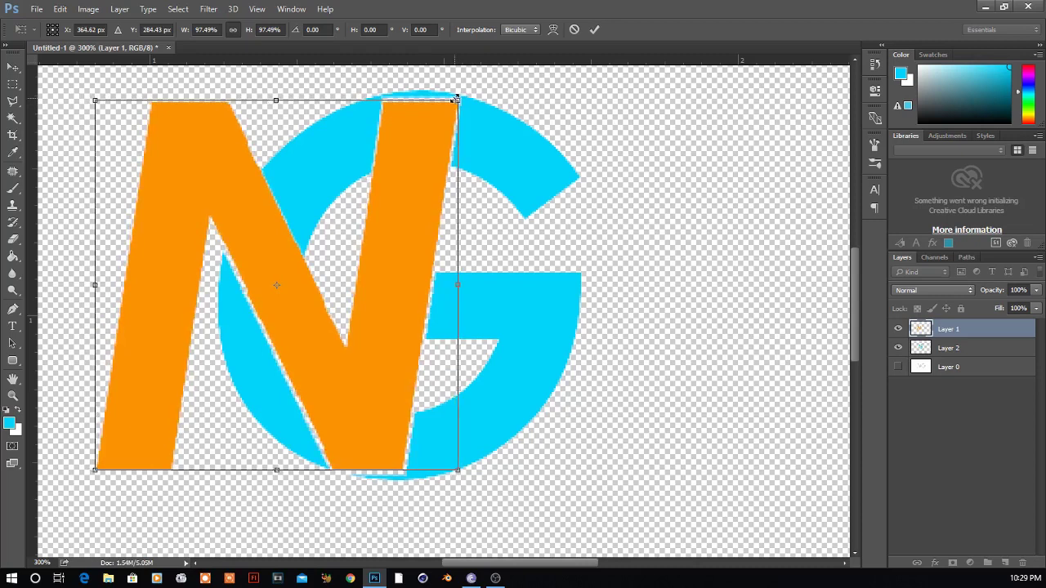
key(Return)
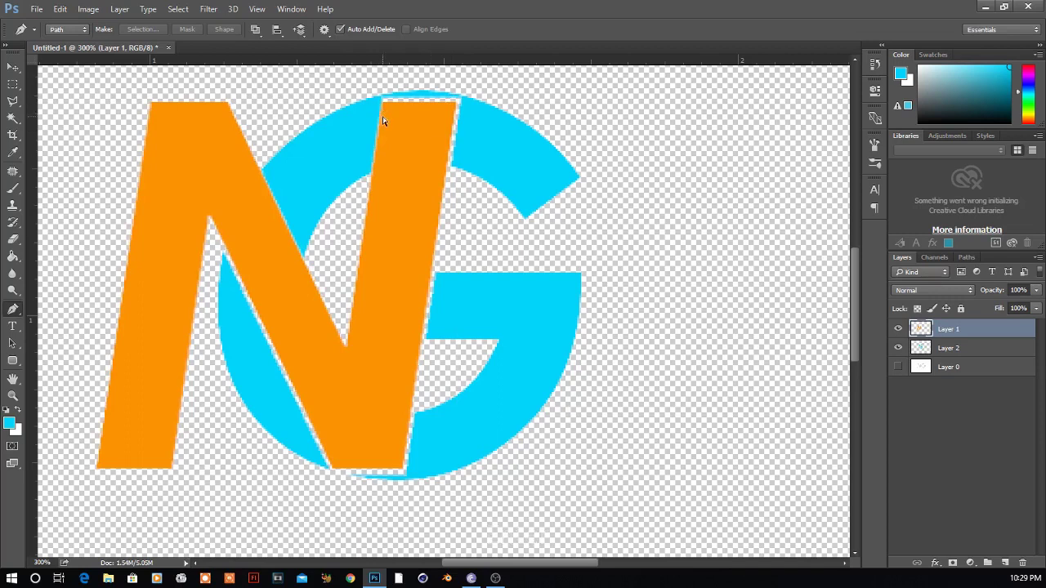
Zoom out to the whole document and back in to check the monogram
key(ctrl+minus)
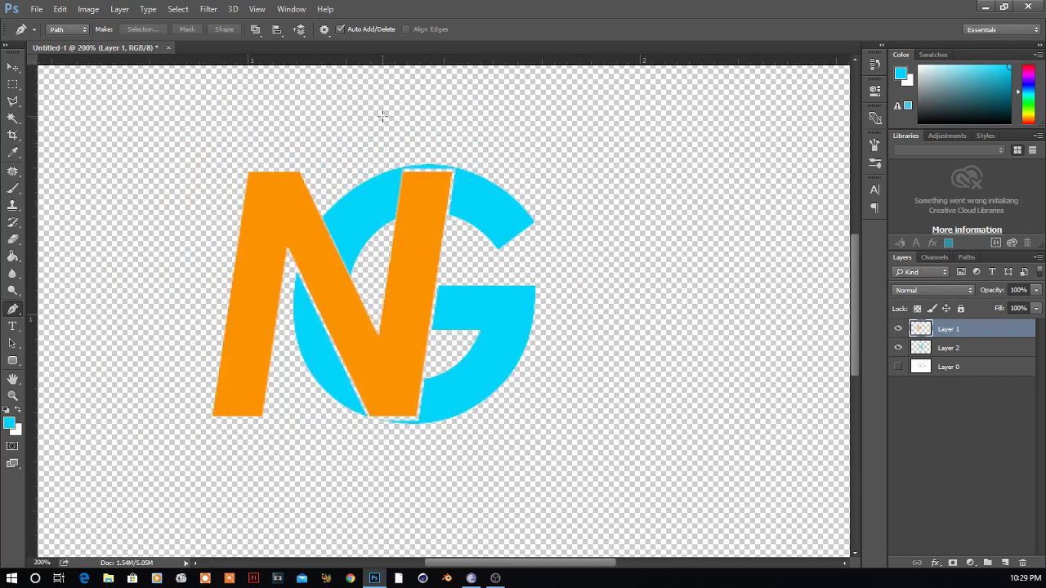
key(ctrl+minus)
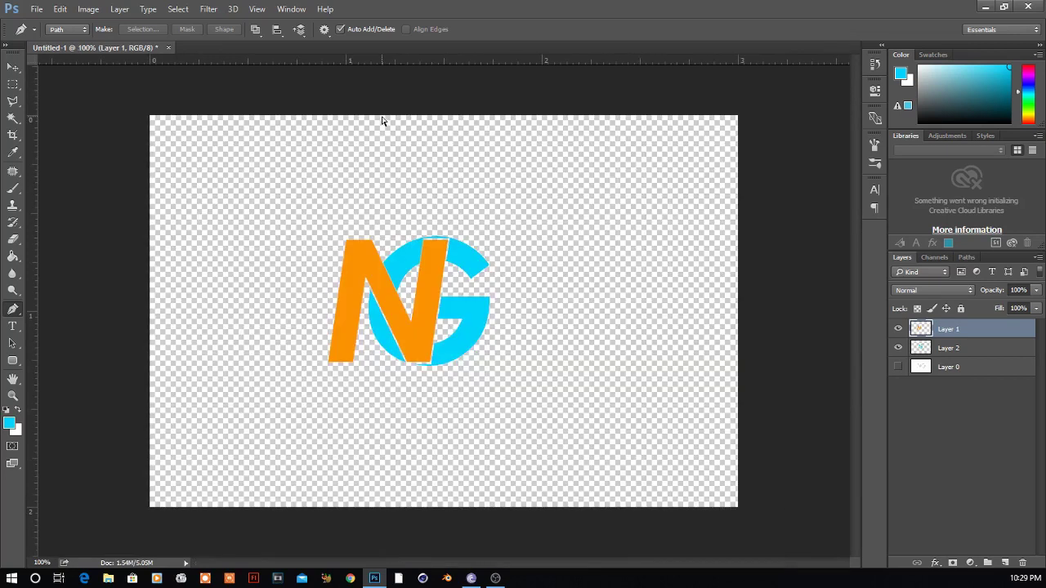
key(ctrl+plus)
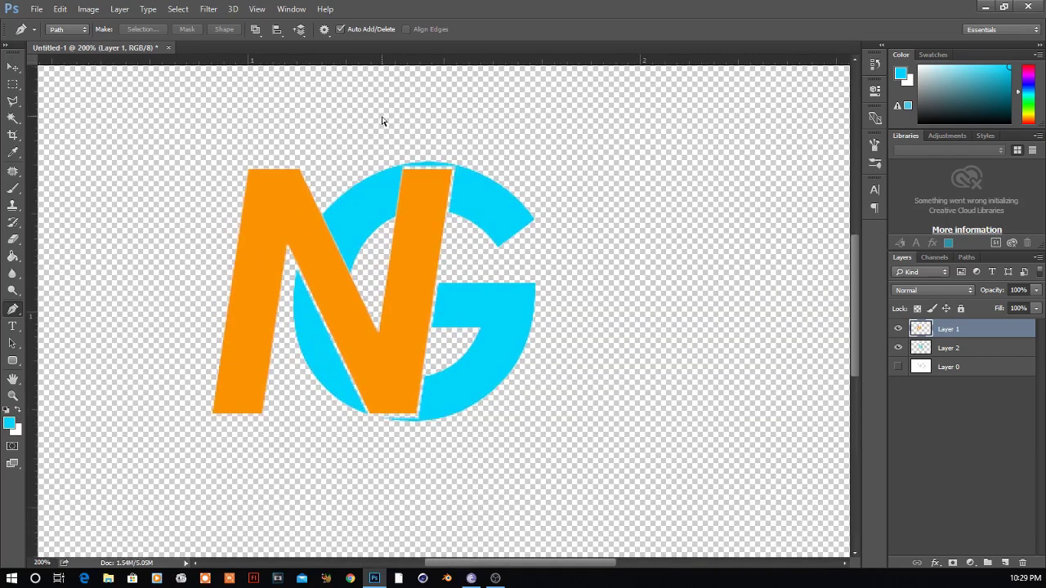
key(ctrl+plus)
key(ctrl+minus)
On Layer 0, drag a rectangular marquee around the NG monogram
click(922, 352)
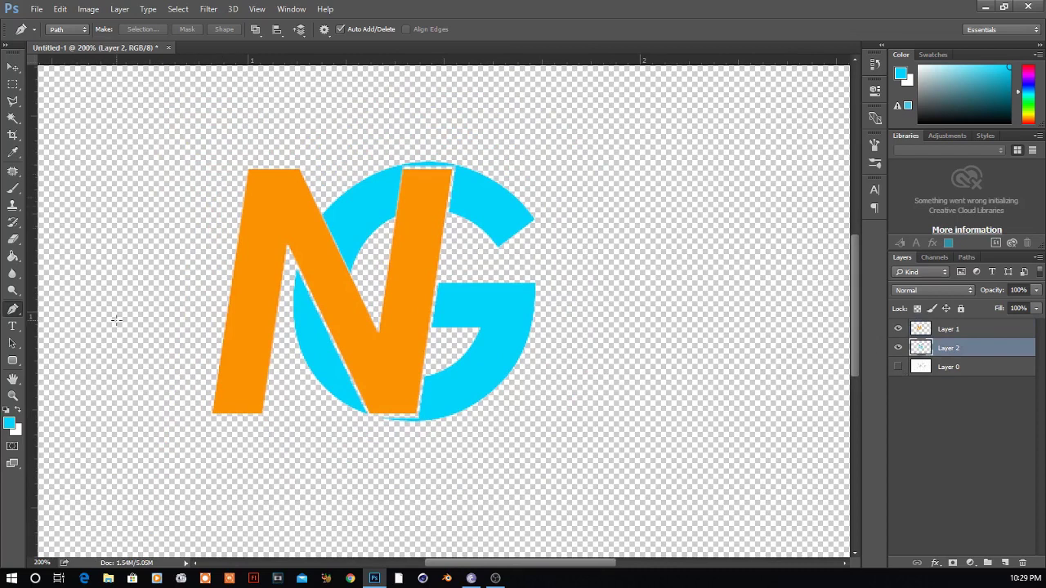
click(893, 368)
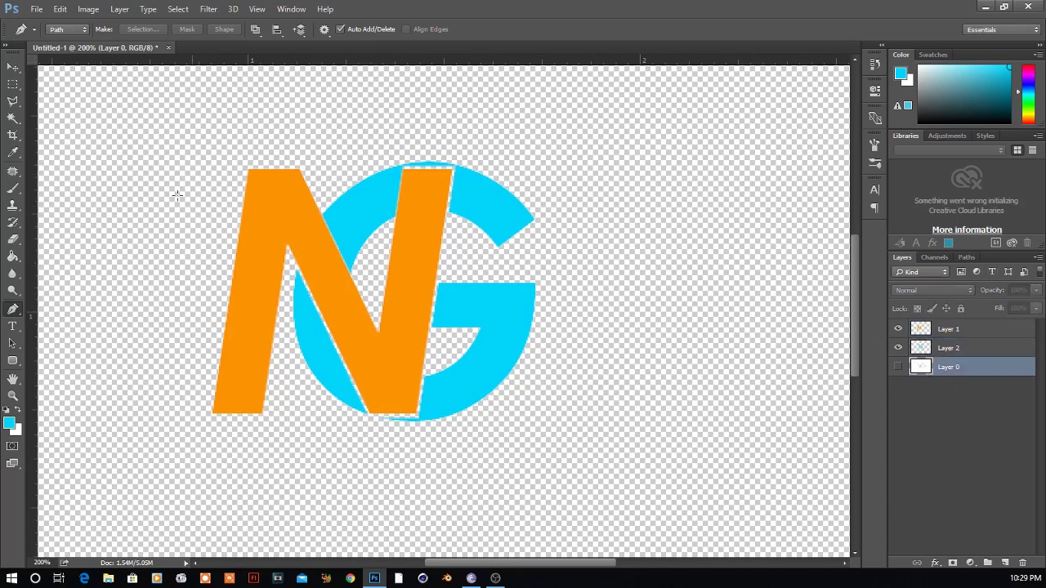
click(12, 84)
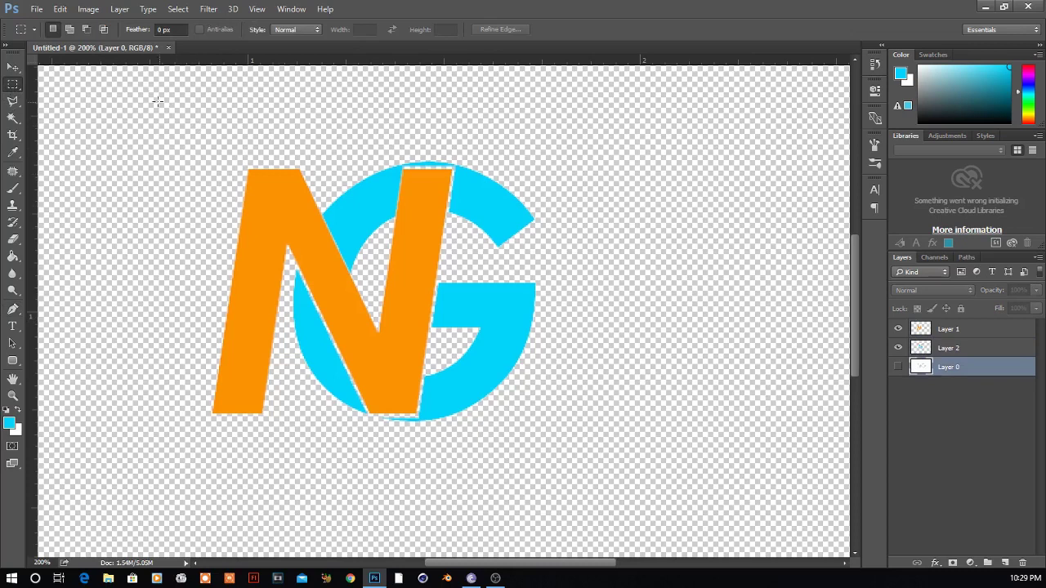
drag(124, 84, 626, 512)
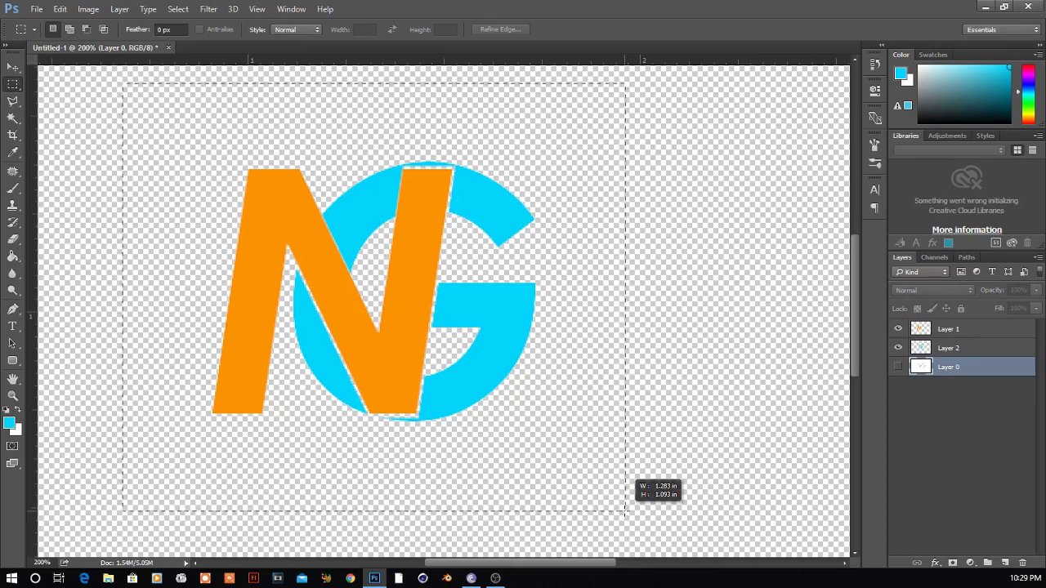
drag(625, 512, 627, 517)
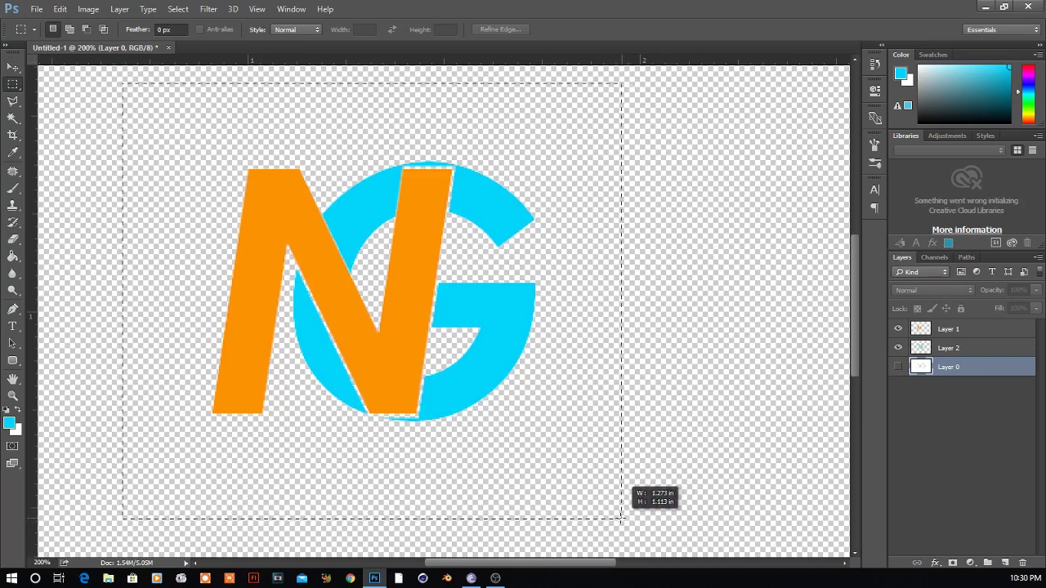
Narrow the marquee's right edge into a square and nudge it into position around the logo
drag(627, 517, 594, 510)
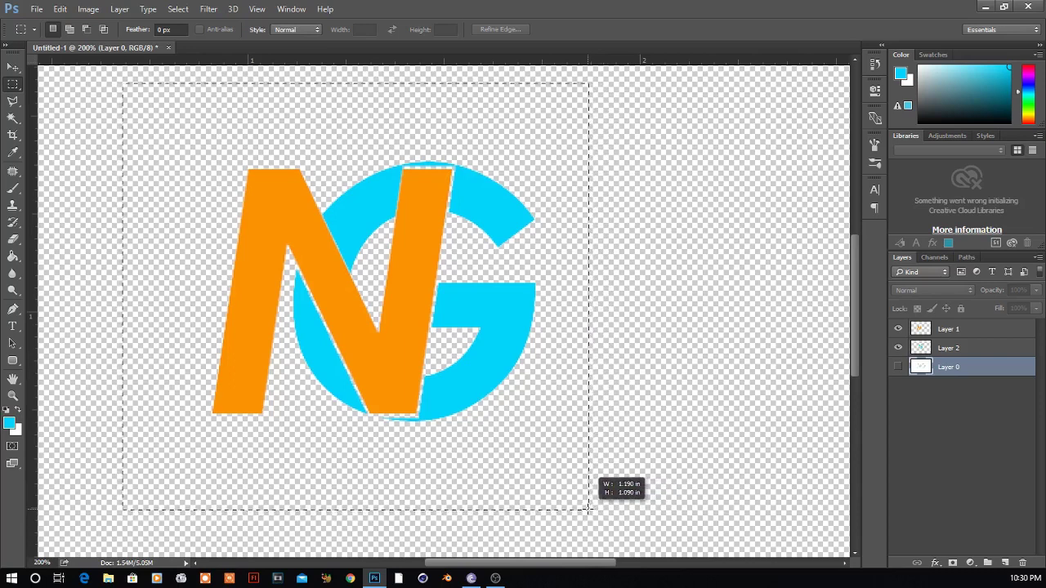
drag(594, 508, 570, 509)
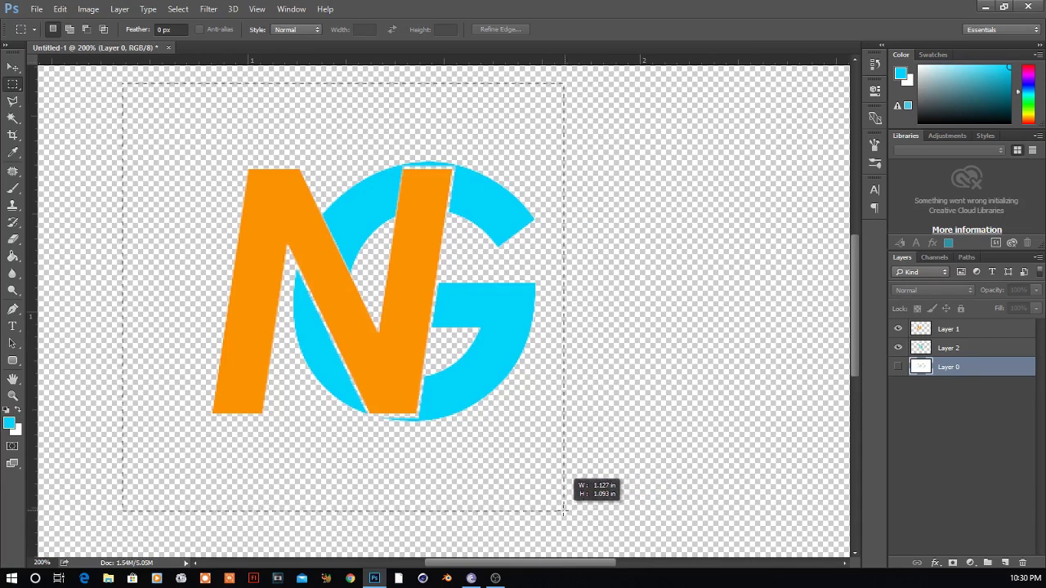
drag(561, 509, 553, 509)
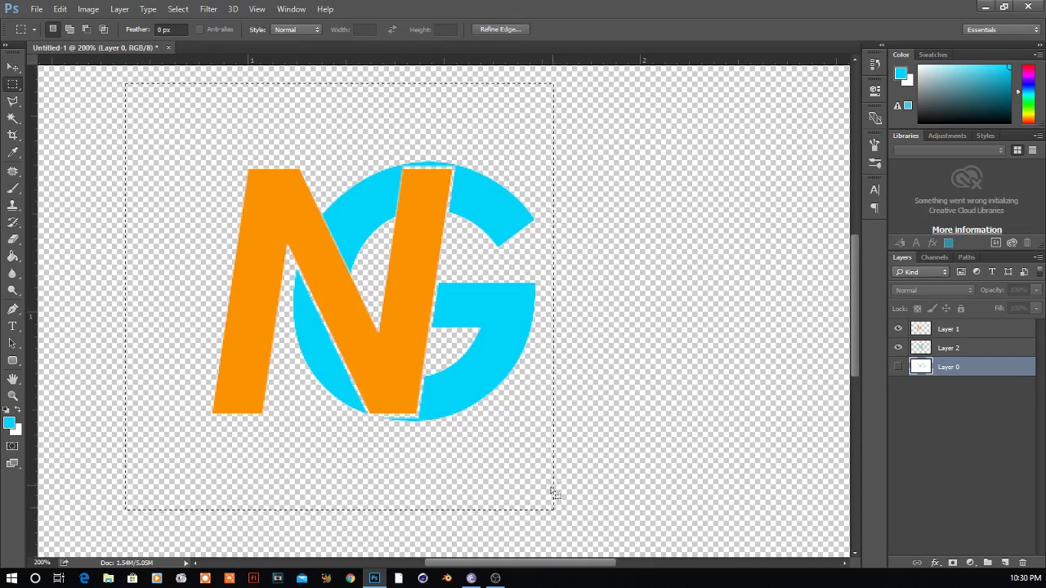
key(Right)
key(Right)
key(Right)
key(Right)
key(Right)
key(Right)
key(Right)
key(Right)
key(Right)
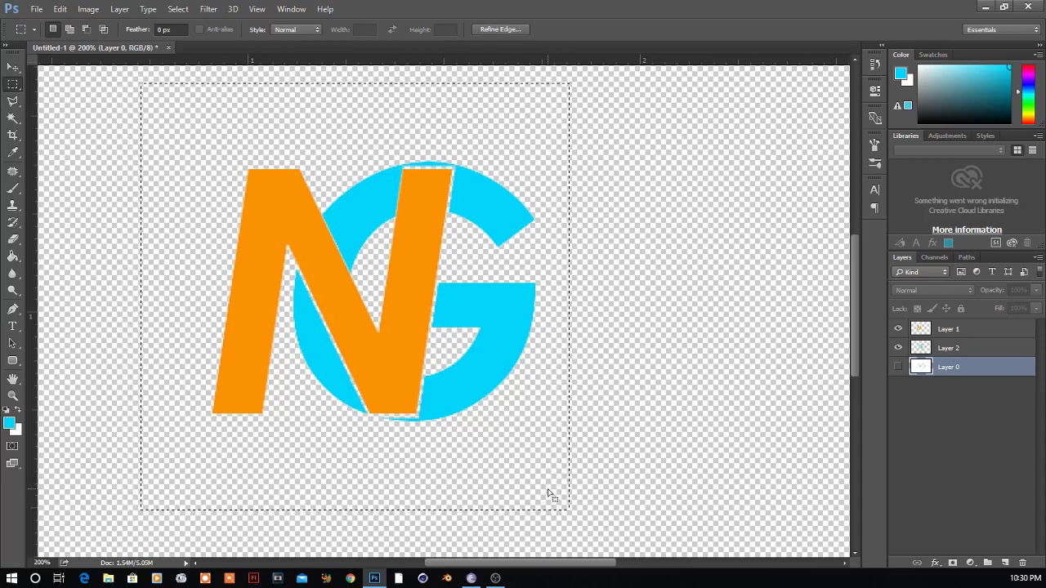
key(Right)
key(Right)
key(Right)
key(Right)
key(Right)
key(Right)
key(Right)
key(Right)
key(Right)
key(Right)
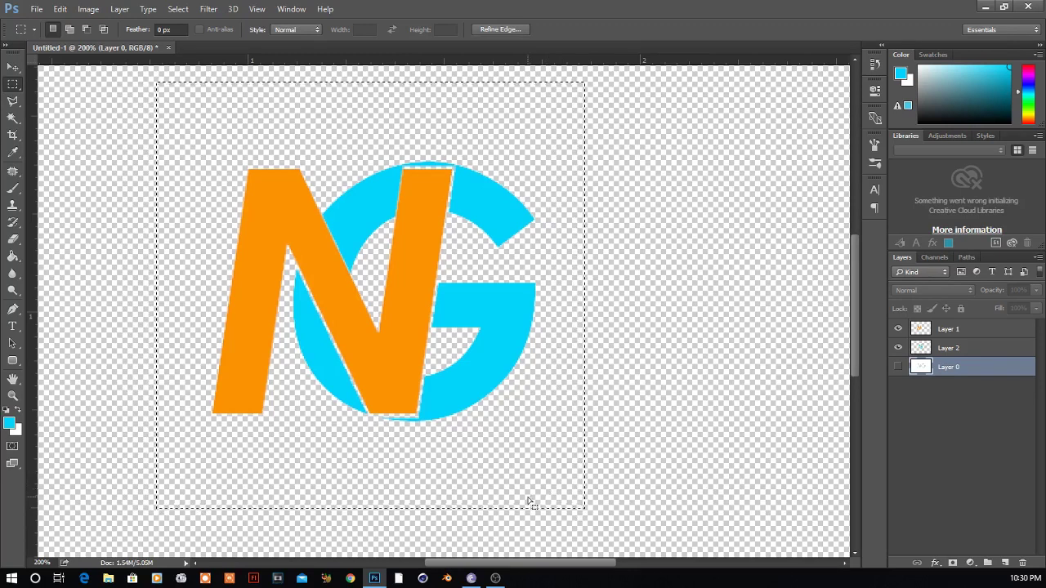
key(Up)
key(Up)
key(Right)
key(Right)
key(Down)
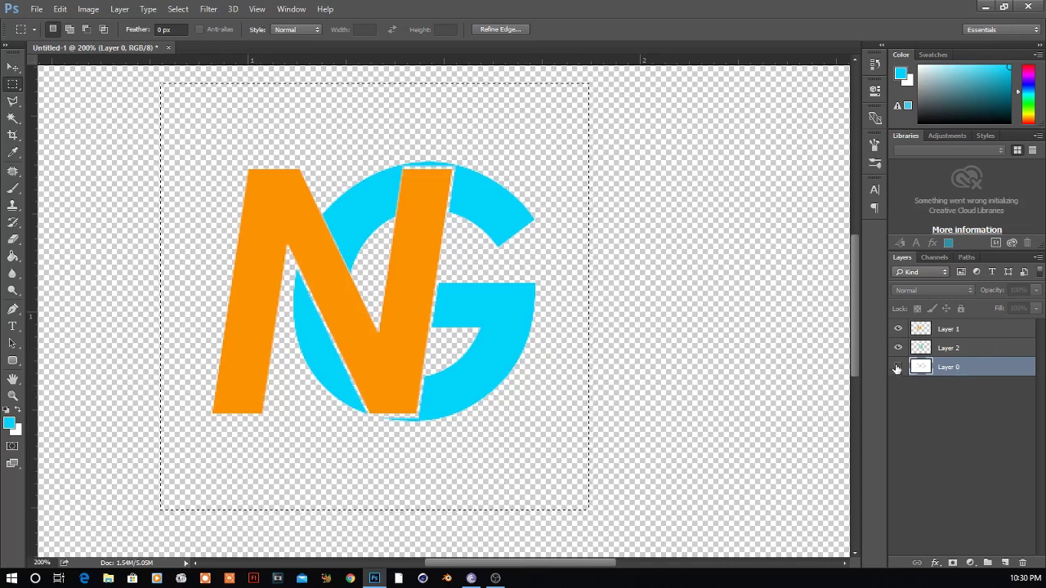
Show Layer 0 and set up the Brush tool at 266 px
click(898, 367)
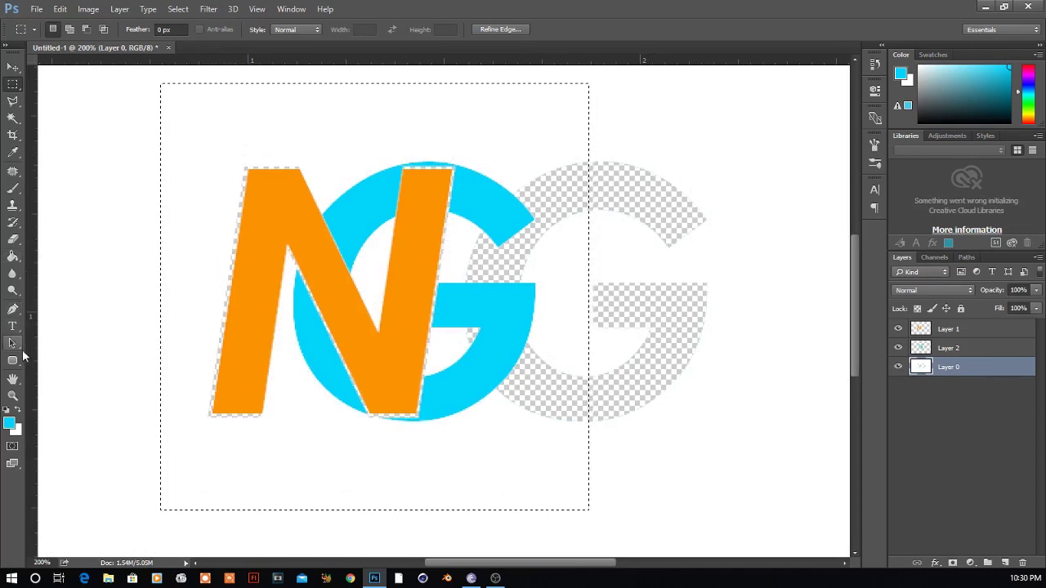
click(12, 273)
click(12, 291)
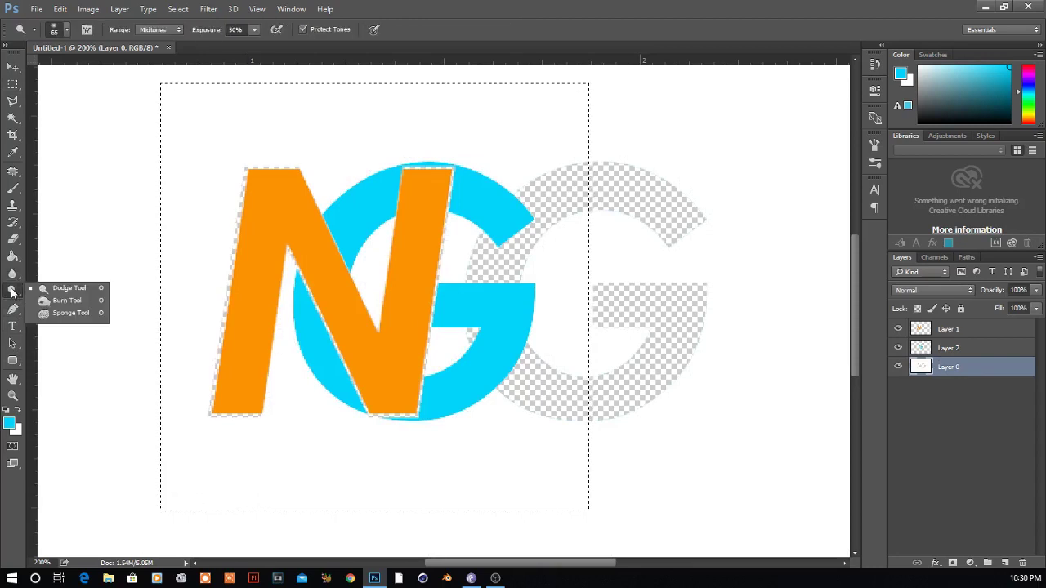
click(12, 275)
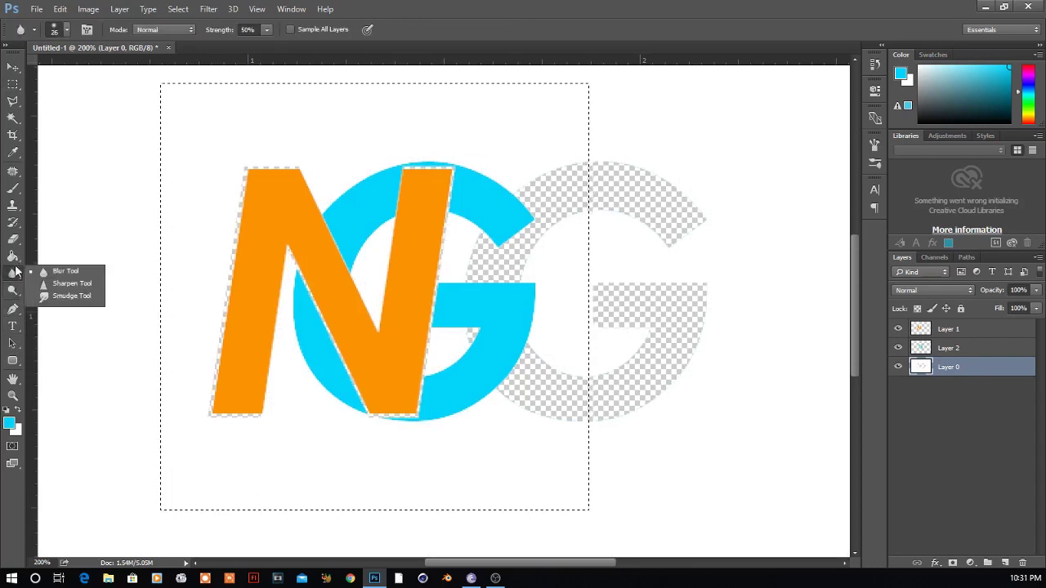
click(12, 190)
click(12, 191)
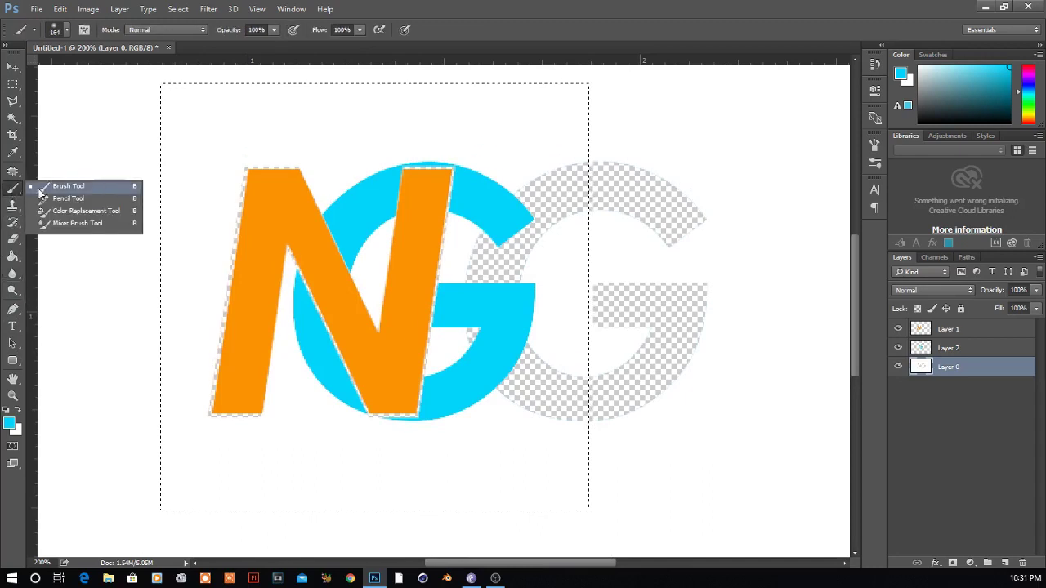
click(69, 186)
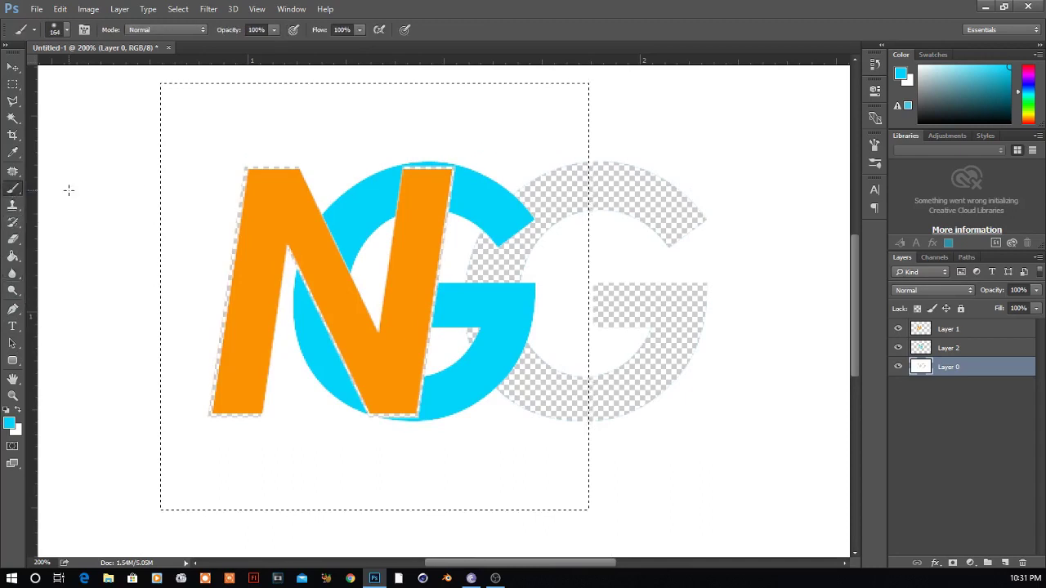
click(67, 30)
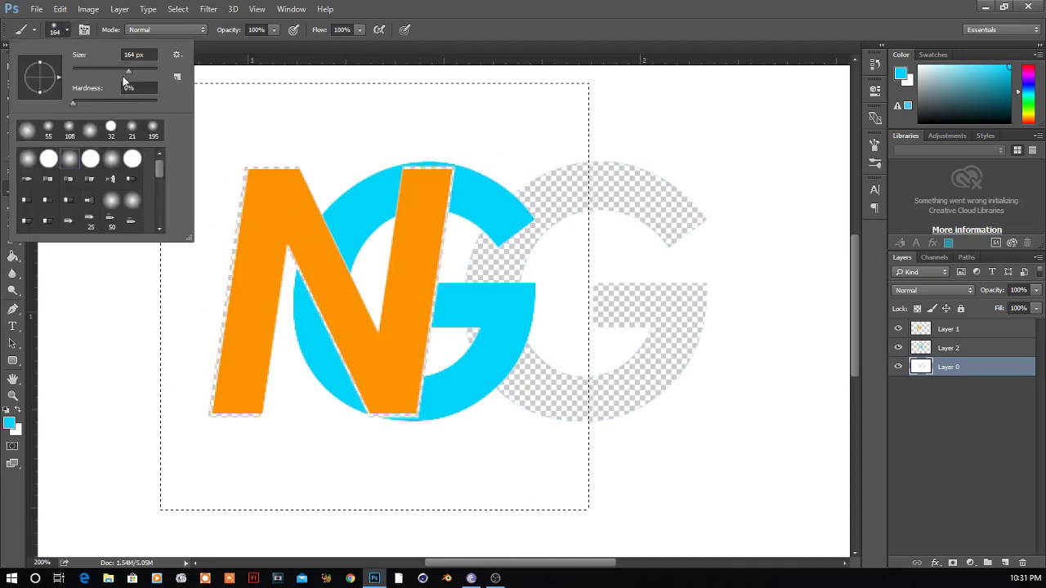
drag(131, 71, 137, 70)
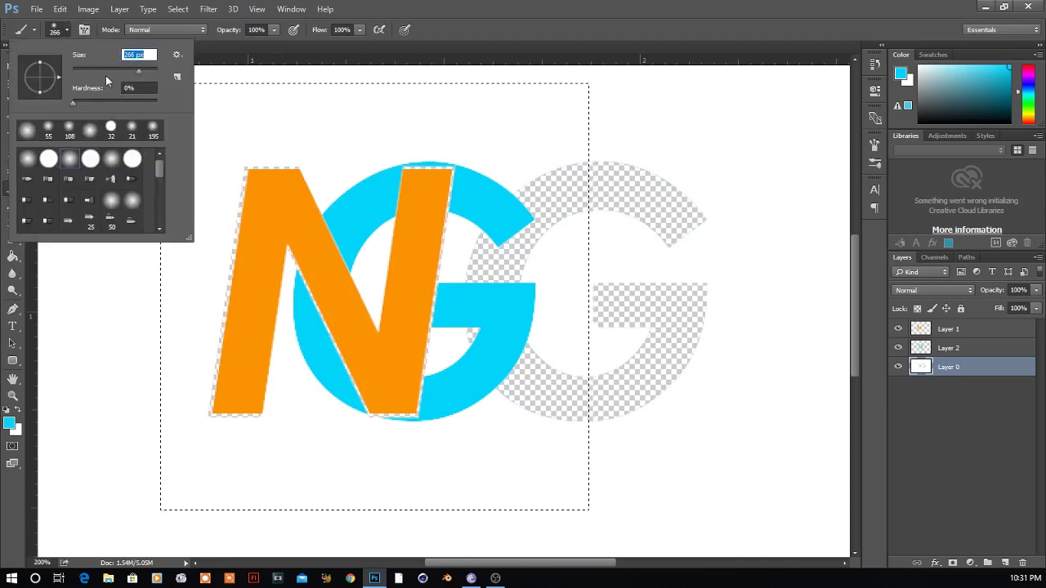
click(34, 31)
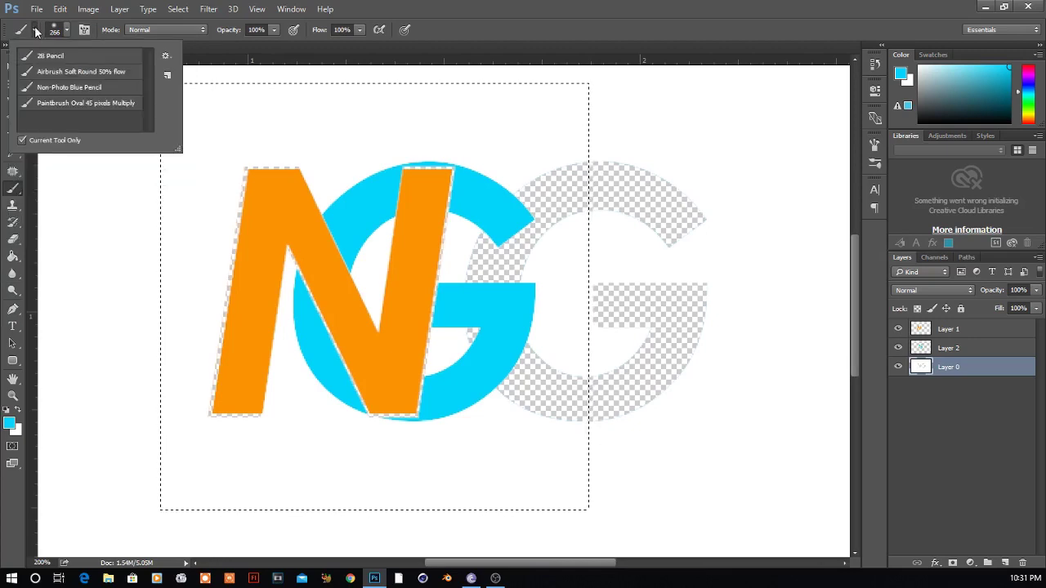
click(34, 31)
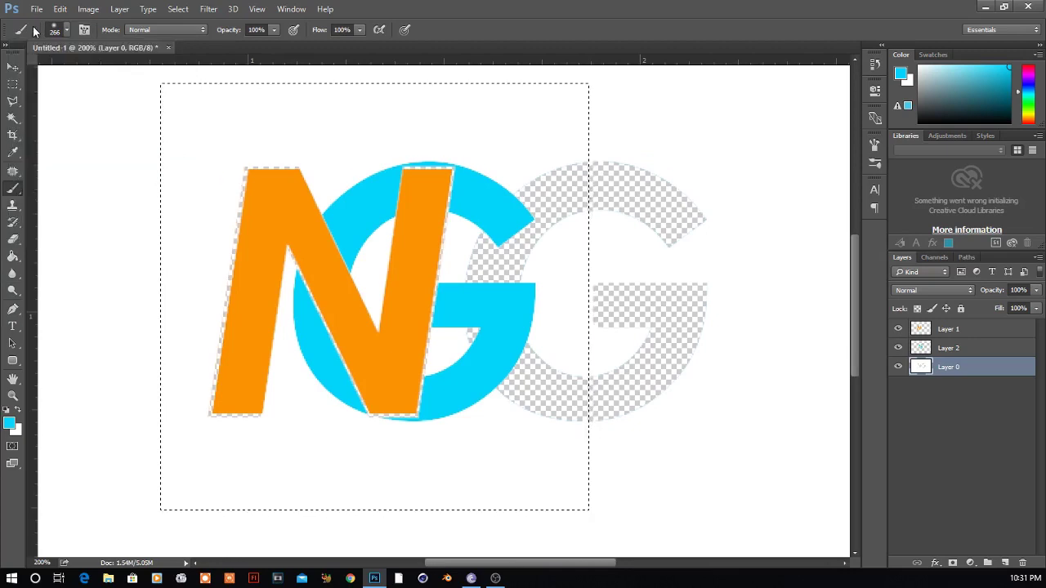
Sample the N's orange as the foreground colour and paint across the selection
click(10, 423)
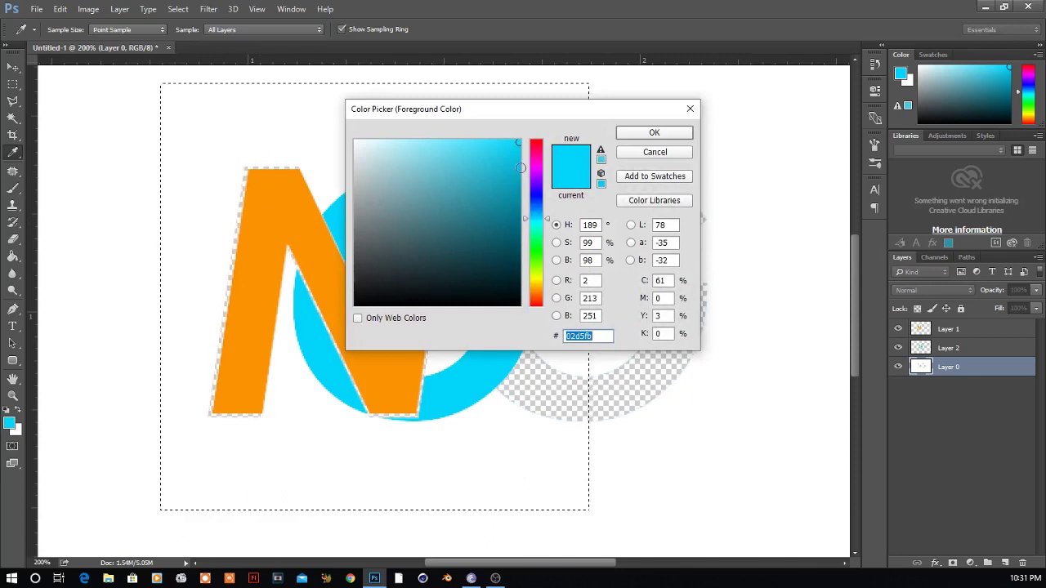
click(296, 211)
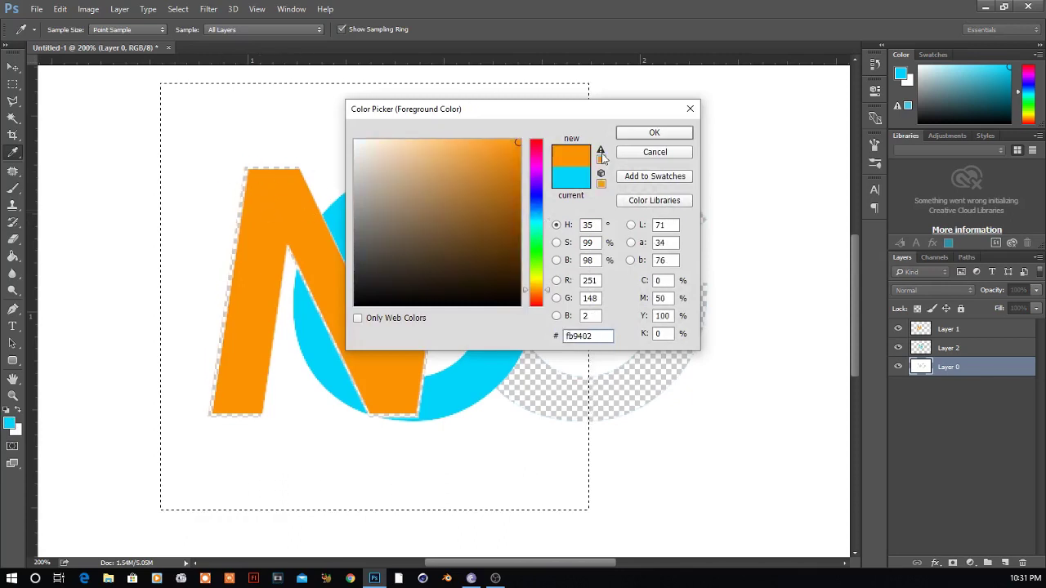
click(653, 133)
mouse_move(387, 100)
mouse_down()
mouse_move(327, 123)
mouse_move(474, 147)
mouse_move(539, 474)
mouse_move(362, 472)
mouse_move(210, 439)
mouse_move(190, 197)
mouse_move(231, 458)
mouse_up()
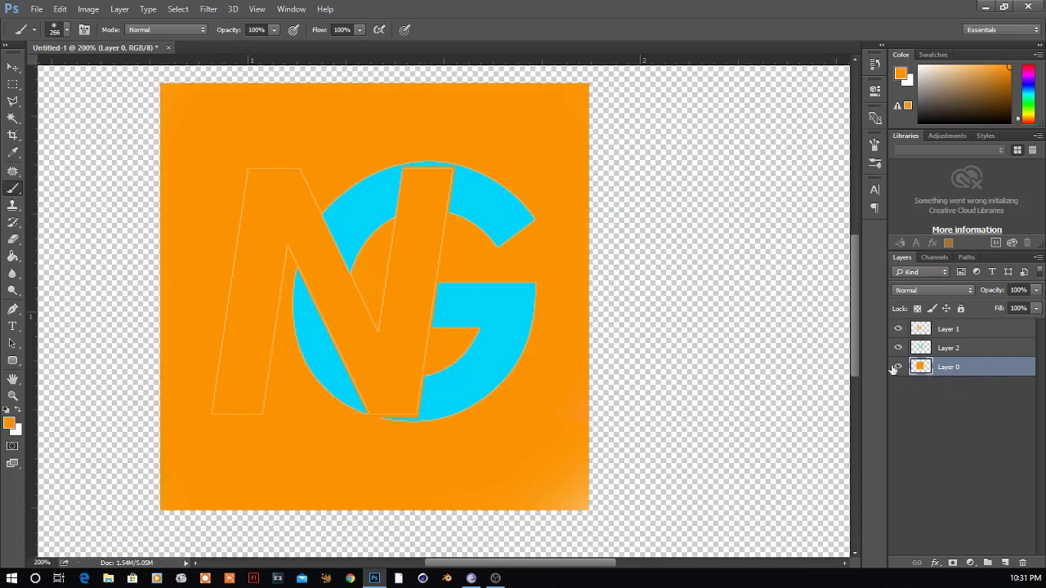
Toggle Layer 0's orange square off and on to compare, leaving it visible
click(899, 367)
click(899, 367)
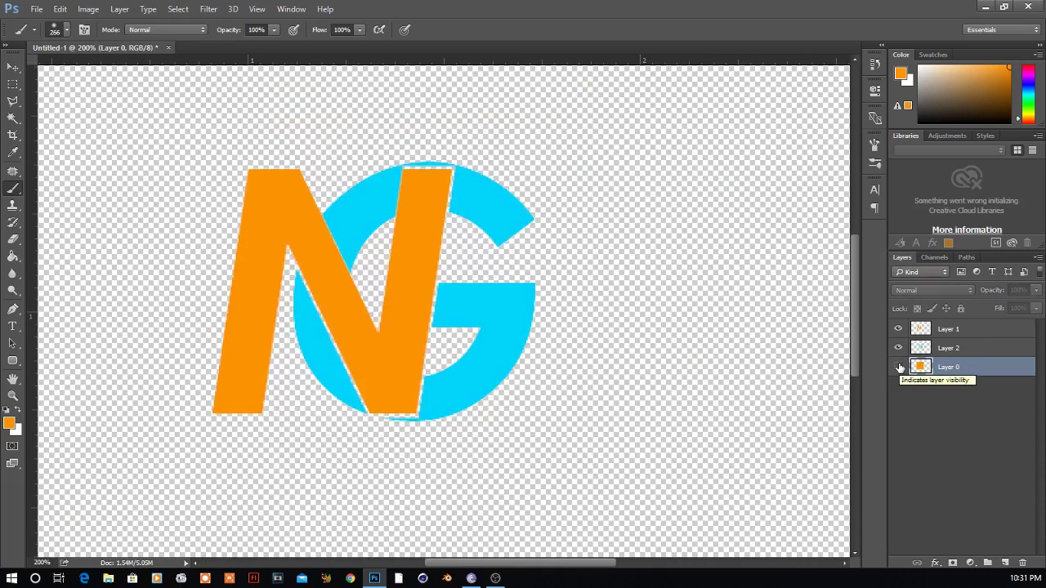
click(898, 367)
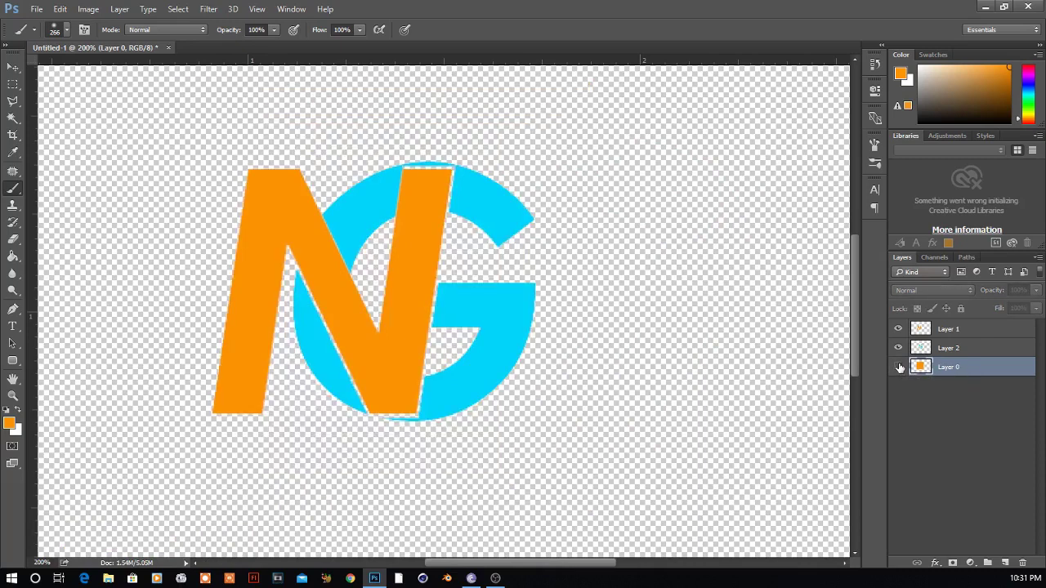
click(899, 367)
click(898, 367)
click(899, 367)
click(899, 367)
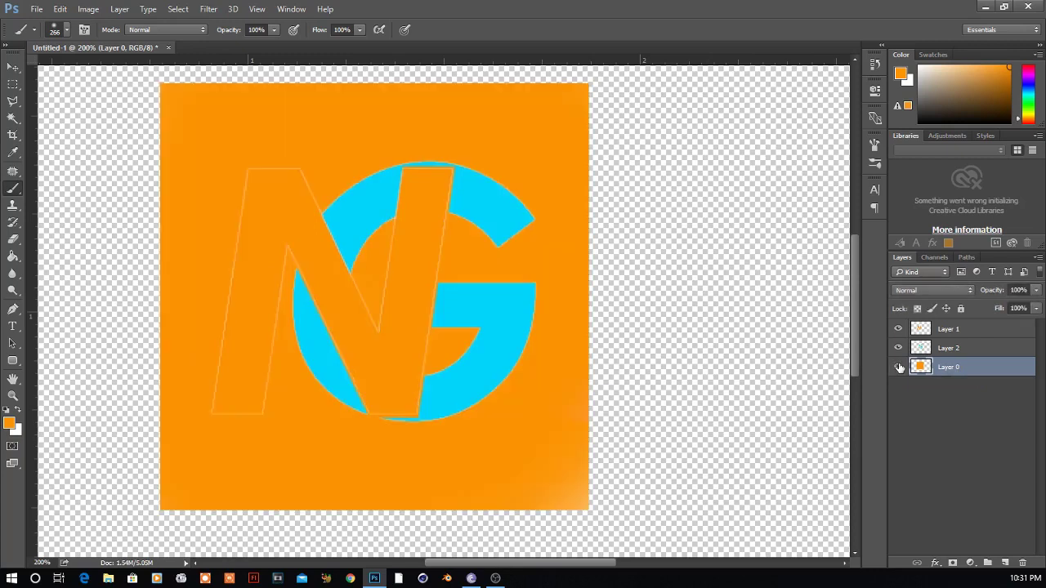
click(899, 367)
click(13, 85)
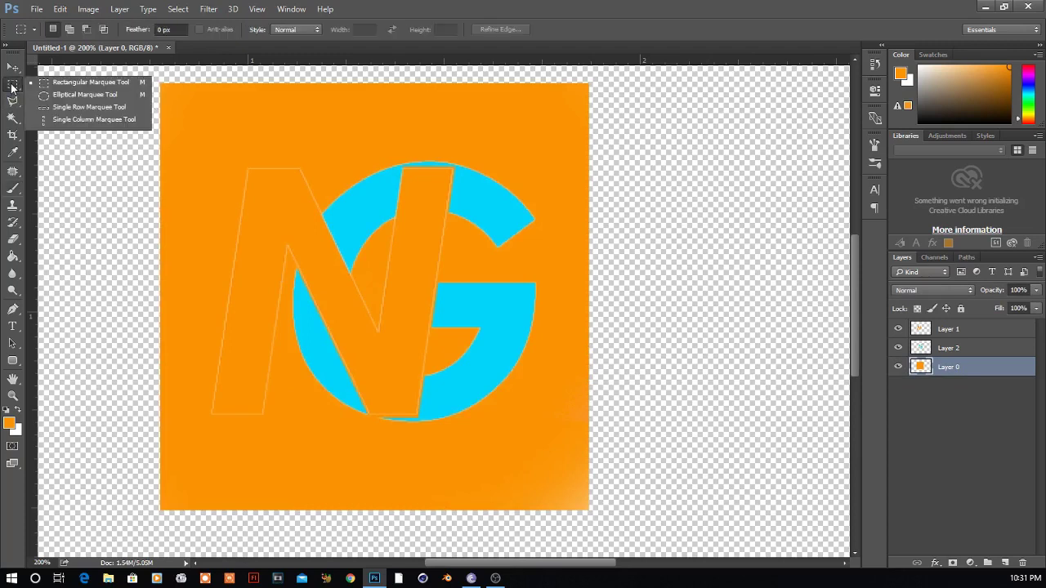
Draw a circular elliptical marquee over the orange square, invert it, and delete the corners
click(64, 96)
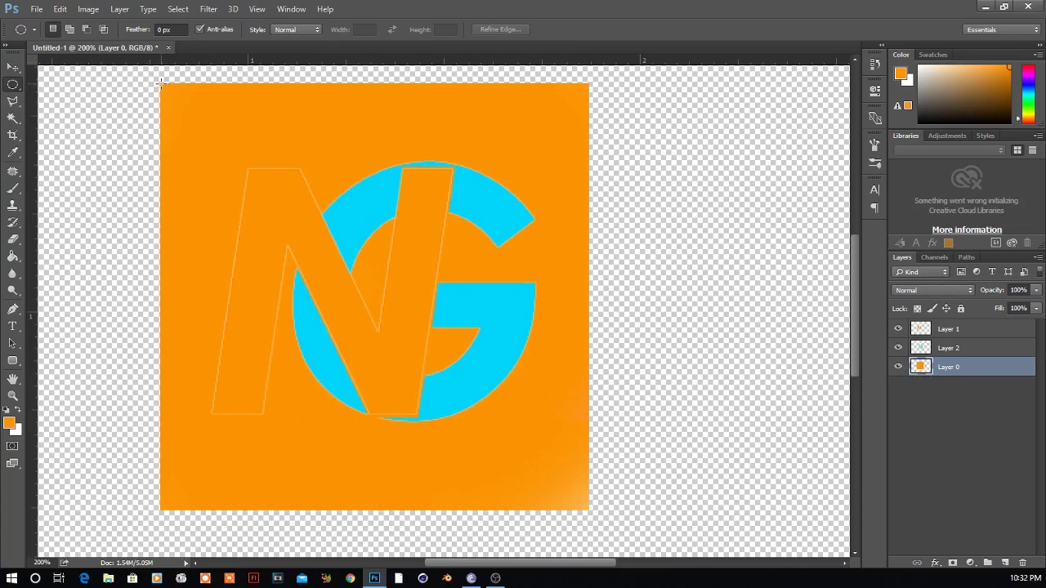
mouse_move(161, 82)
mouse_down()
mouse_move(577, 517)
mouse_move(584, 504)
mouse_up()
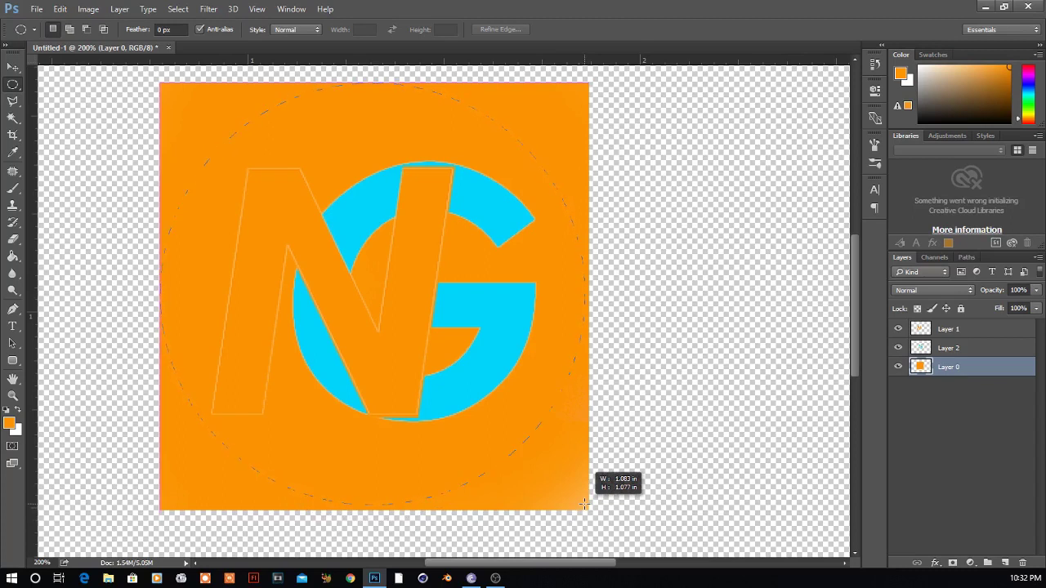
drag(584, 504, 584, 504)
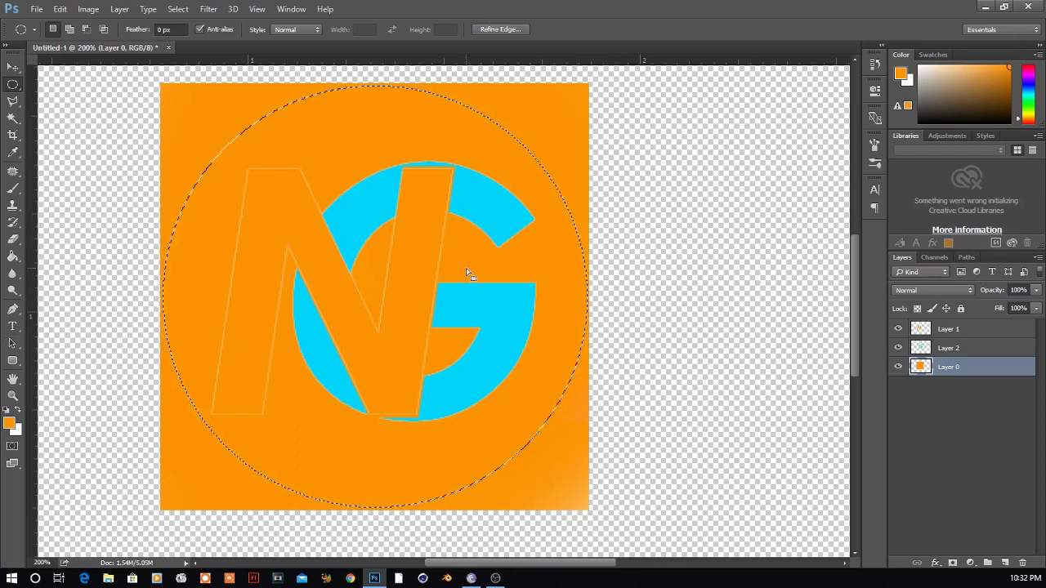
key(ctrl+shift+i)
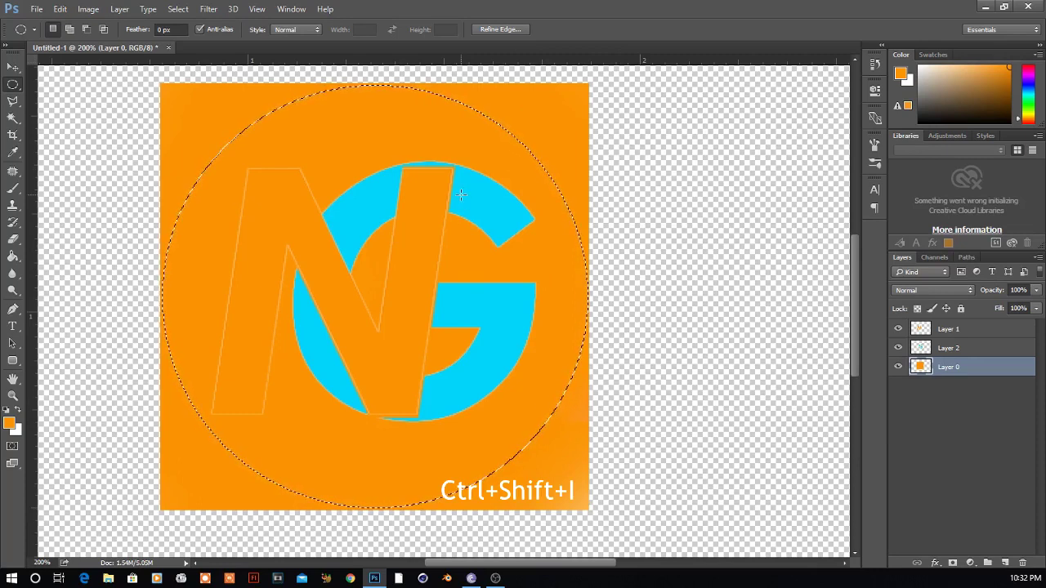
key(Delete)
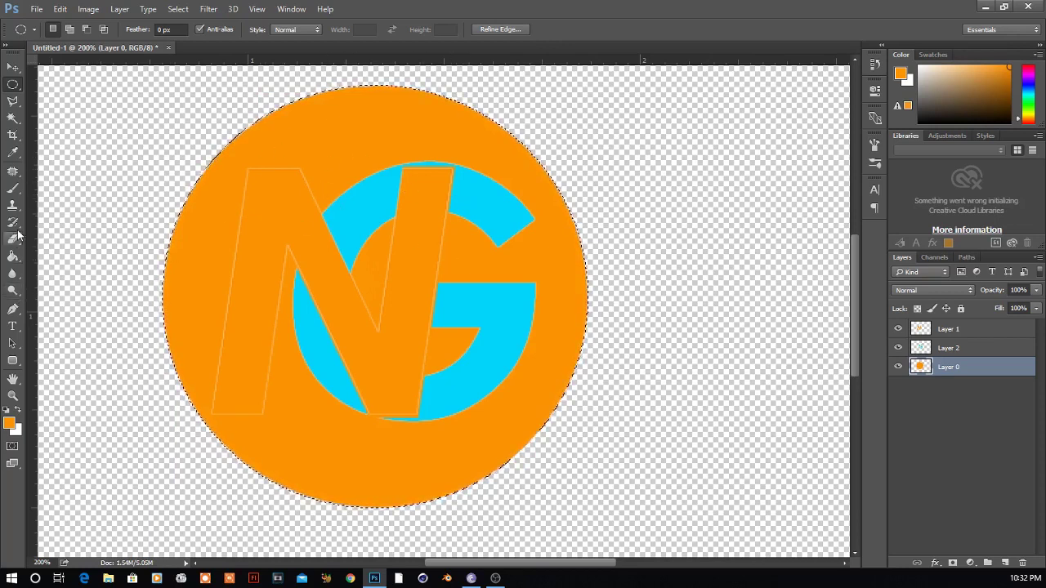
Set the foreground to near-white #faf9f7 and brush it softly across the circle's top and left
click(9, 422)
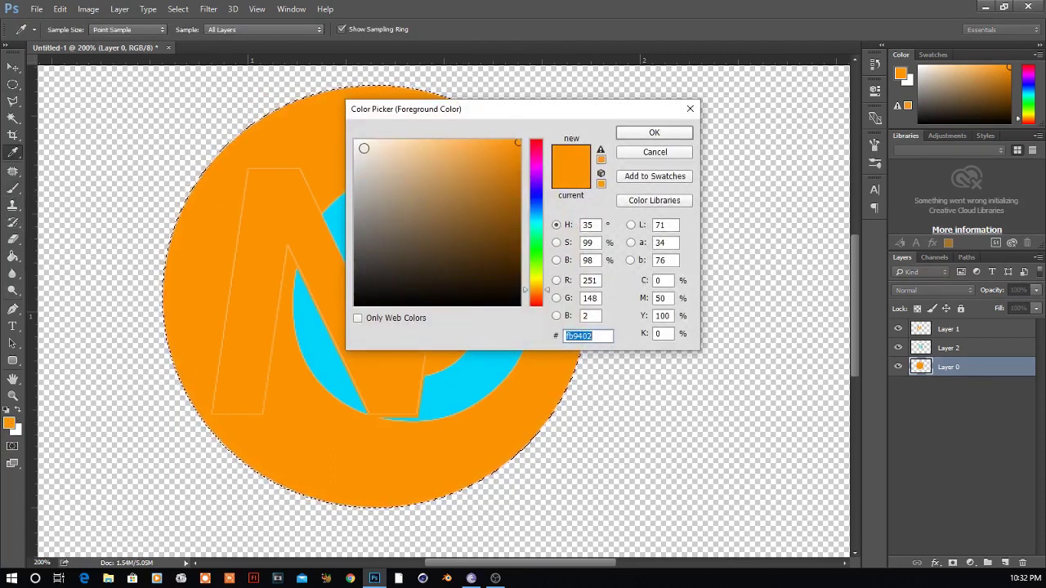
click(356, 143)
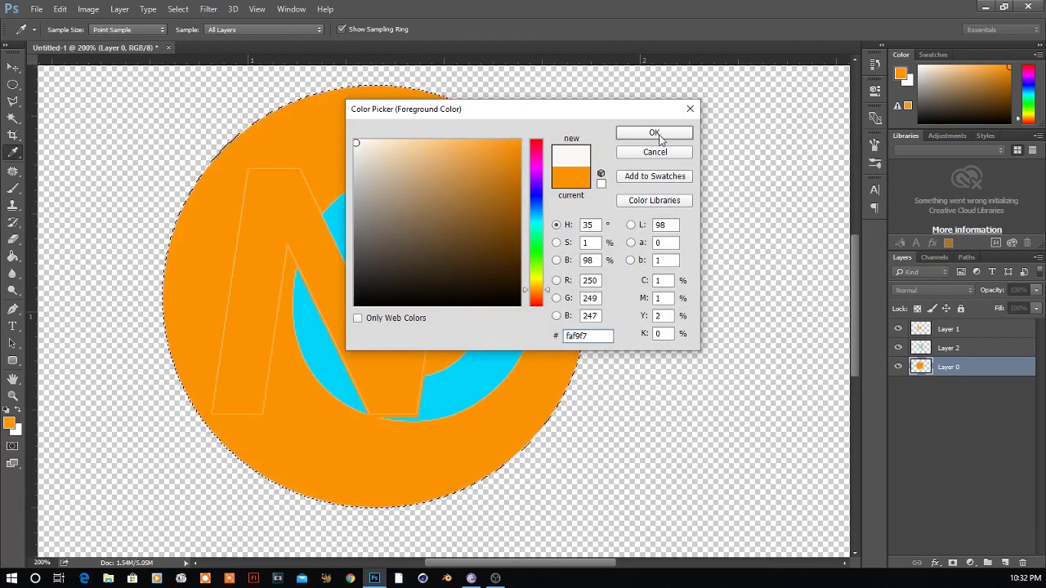
click(654, 133)
drag(457, 163, 265, 188)
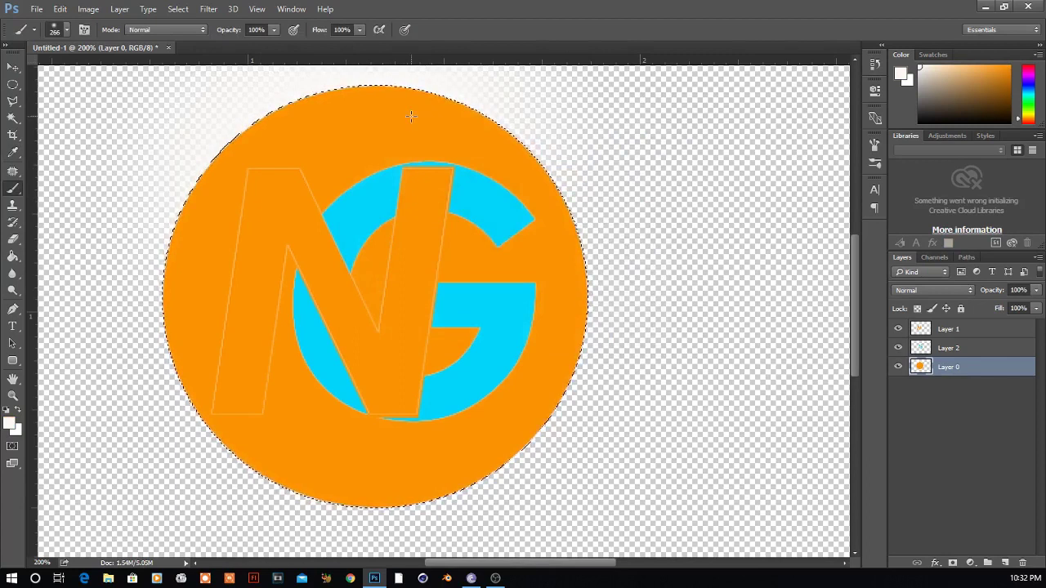
key(ctrl+z)
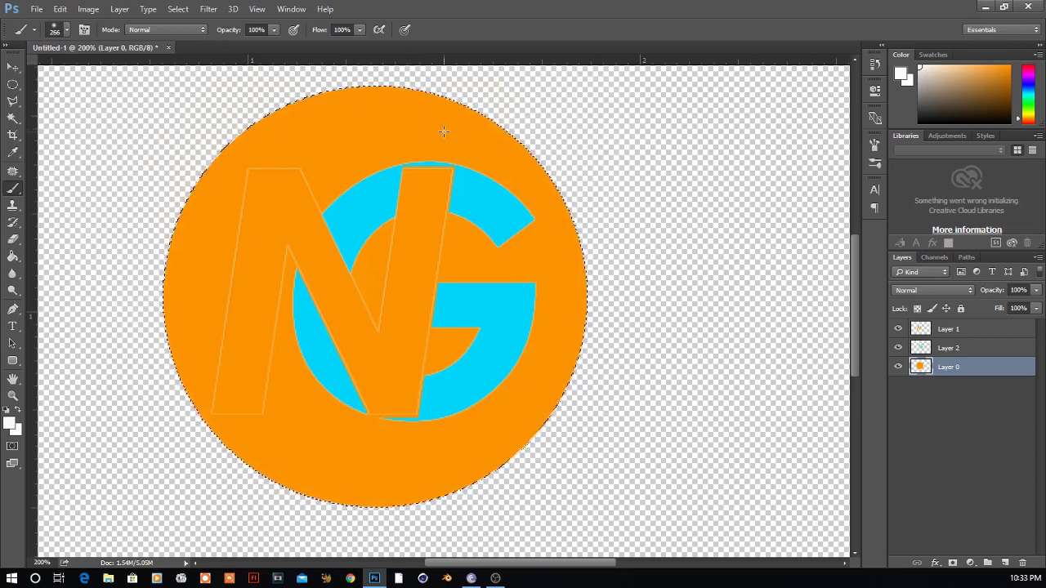
mouse_move(442, 110)
mouse_down()
mouse_move(248, 166)
mouse_move(368, 400)
mouse_move(578, 219)
mouse_up()
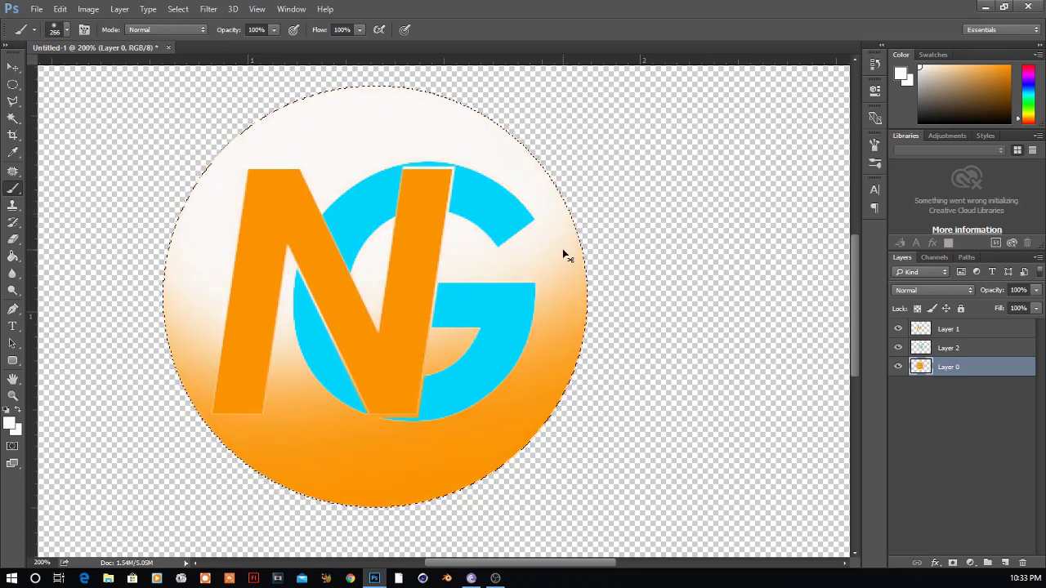
key(ctrl+z)
click(421, 100)
mouse_move(421, 100)
mouse_down()
mouse_move(218, 418)
mouse_move(285, 327)
mouse_move(291, 133)
mouse_up()
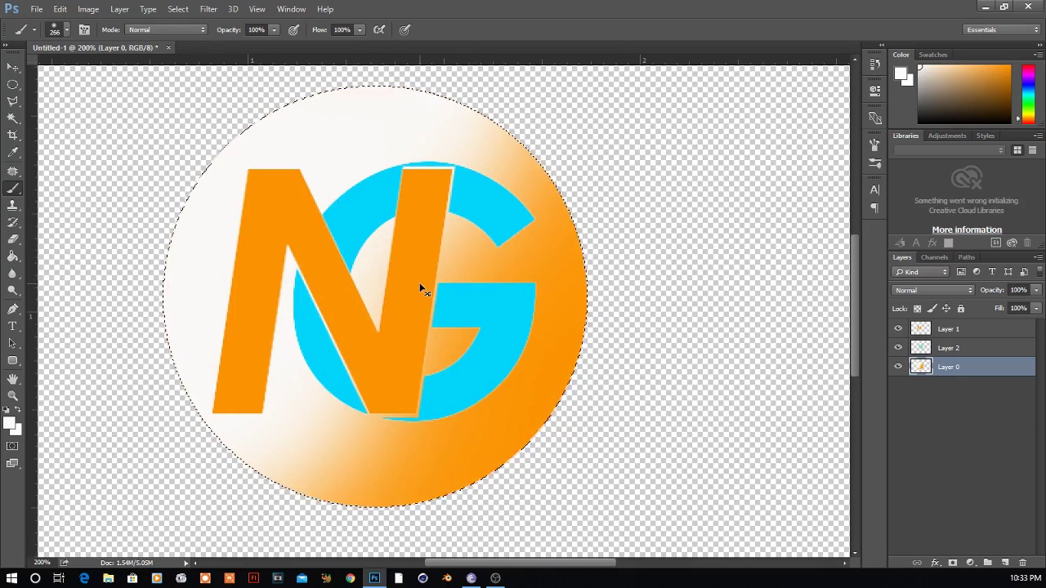
Deselect the circle, zoom out and back in, and hide the cyan G to check layers
key(ctrl+d)
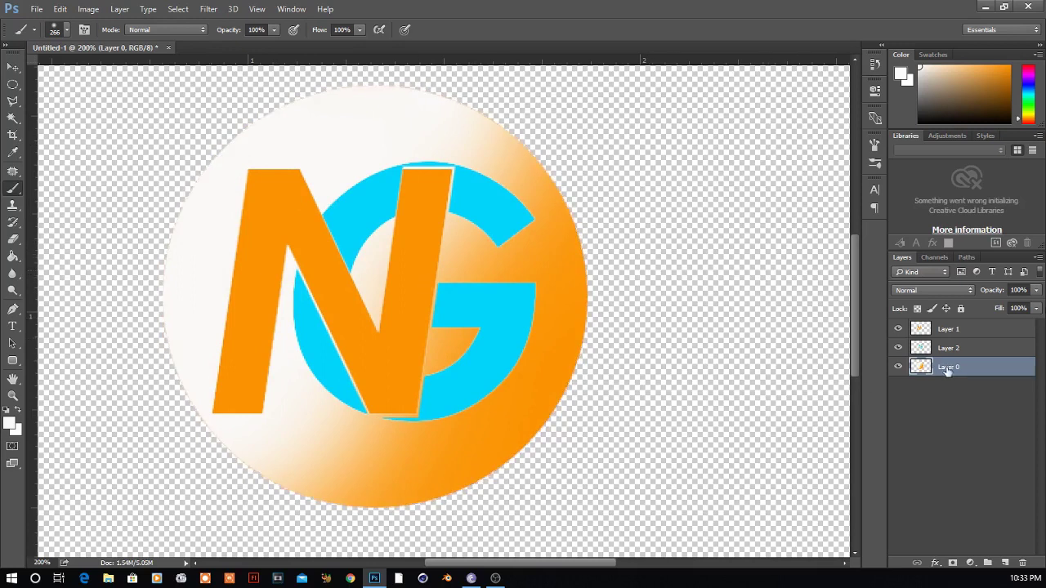
key(ctrl+minus)
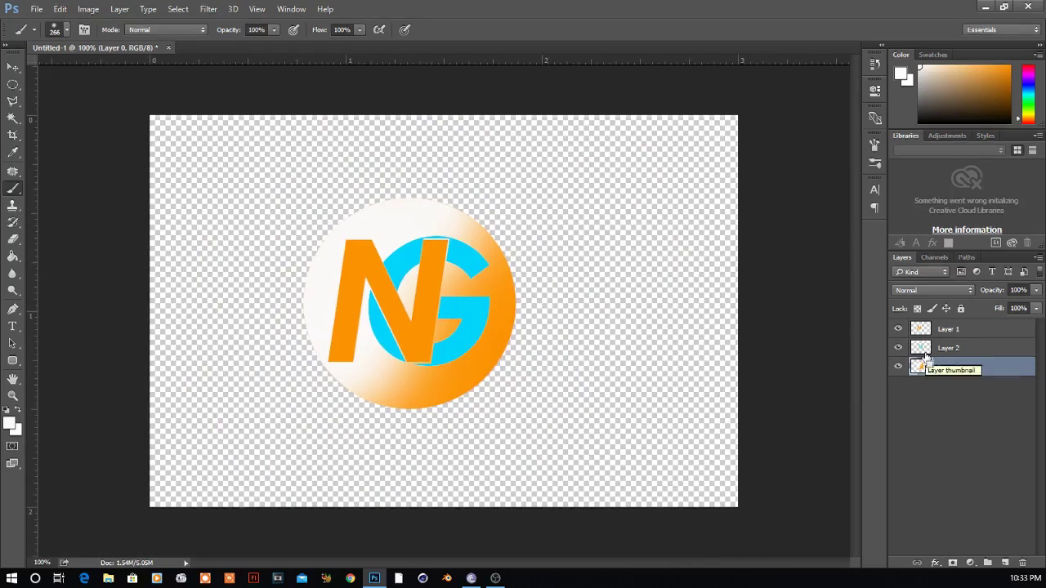
key(ctrl+plus)
key(ctrl+plus)
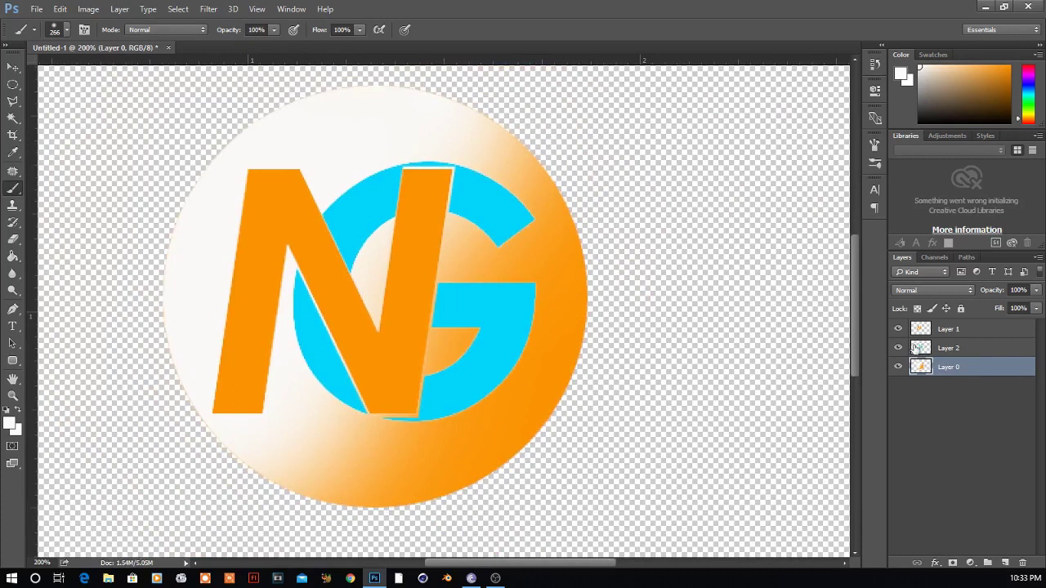
click(915, 349)
Show both letters, select Layer 1, and open its Layer Style dialog clear of the logo
click(898, 348)
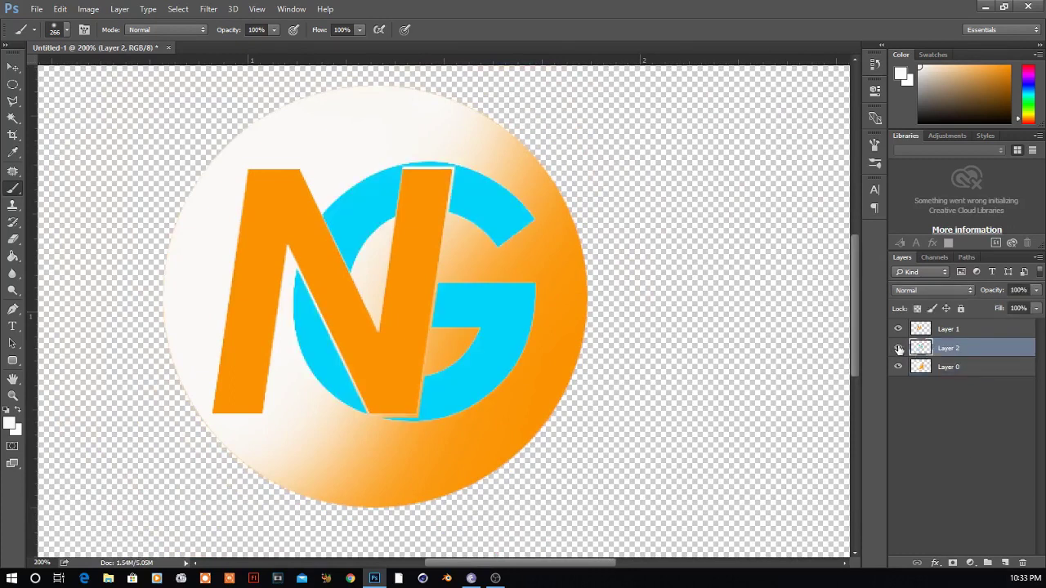
click(899, 330)
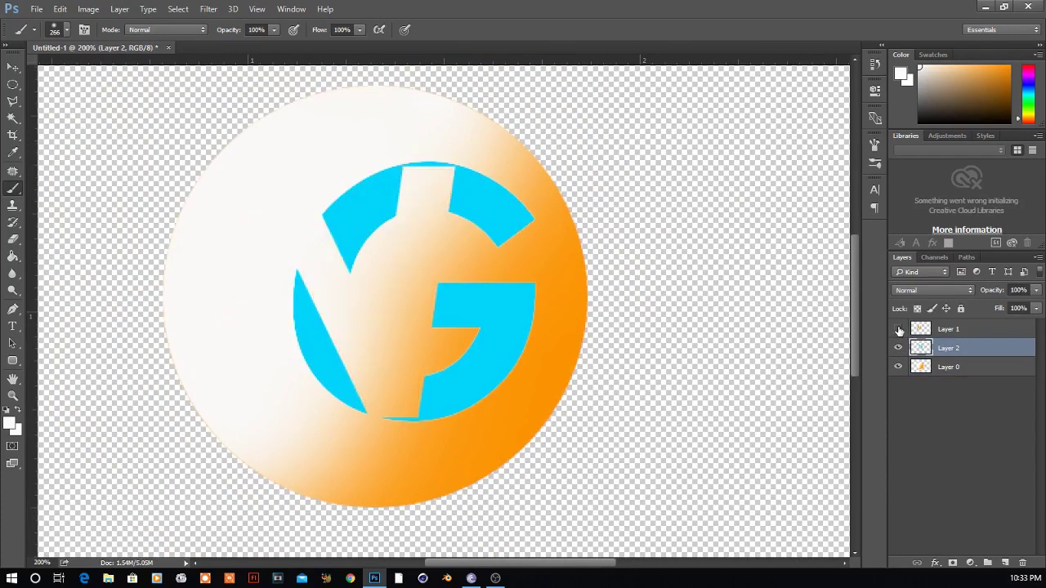
click(899, 330)
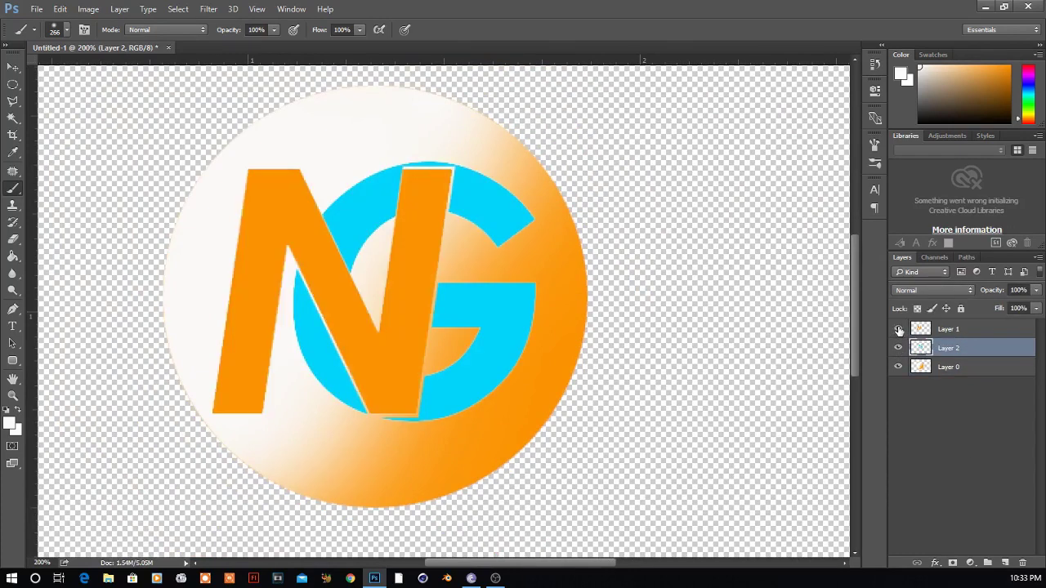
click(954, 330)
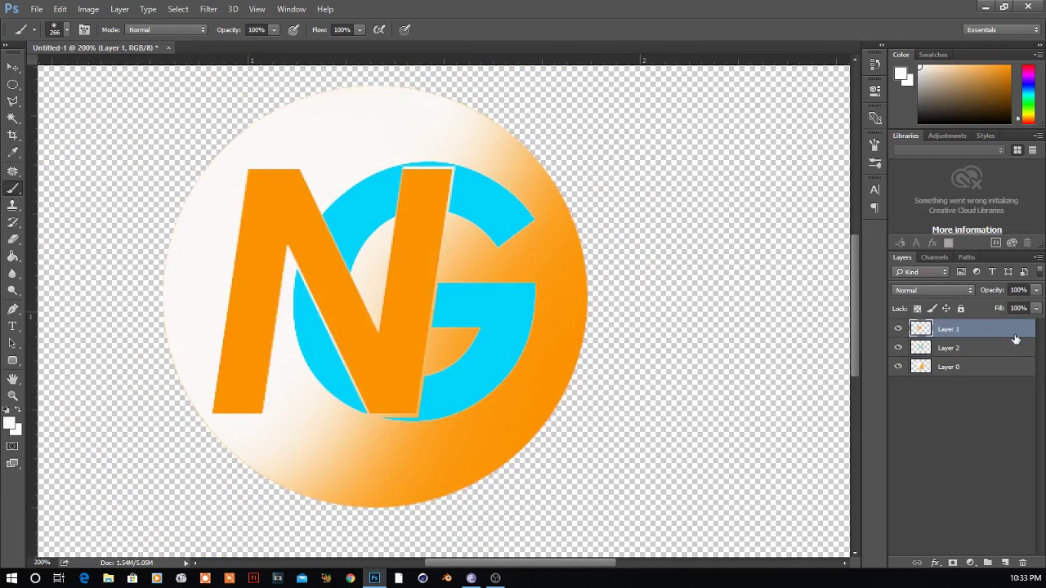
key(h)
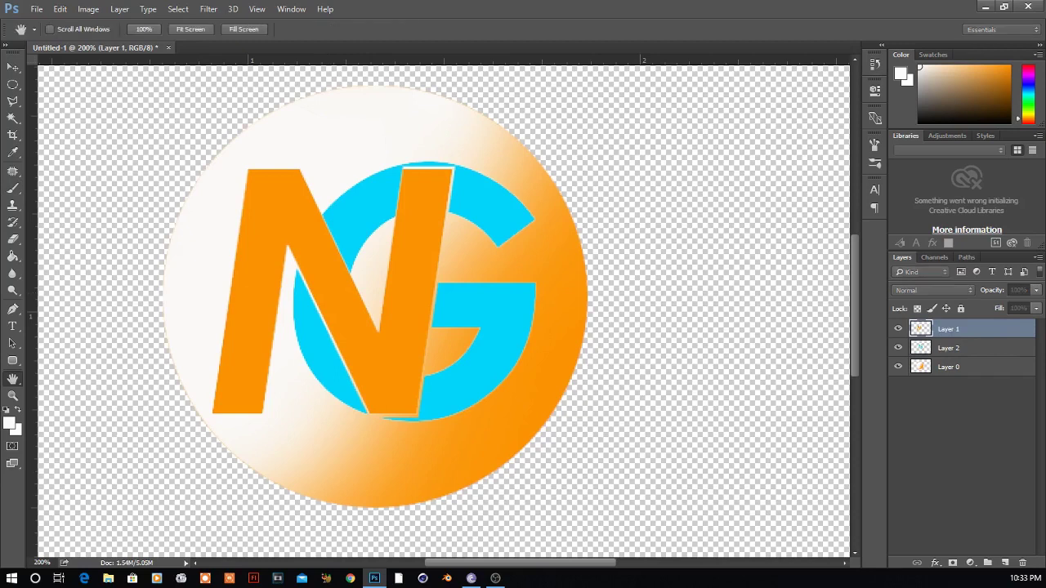
double_click(996, 329)
drag(211, 127, 469, 138)
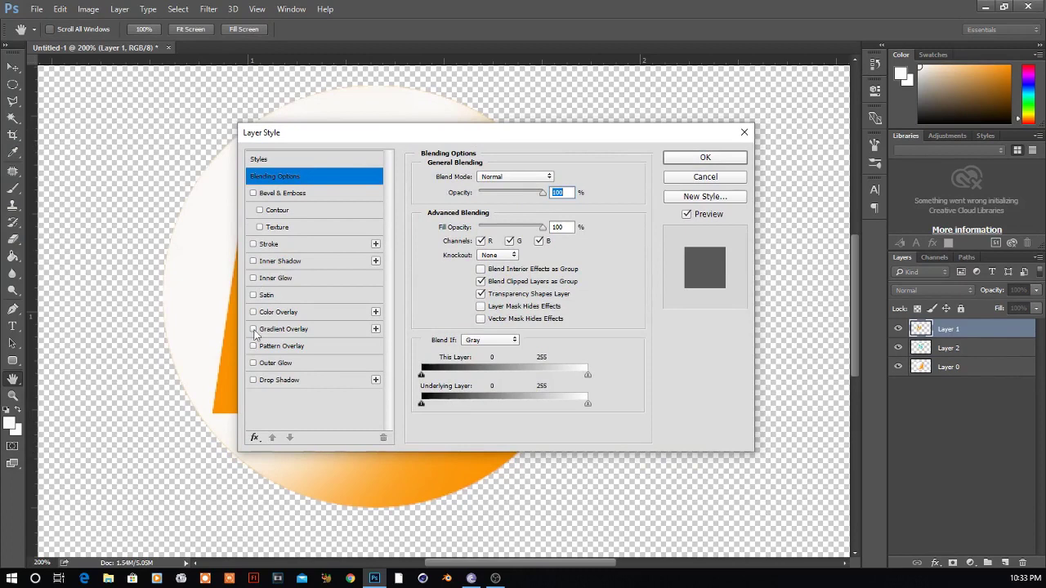
drag(417, 135, 701, 164)
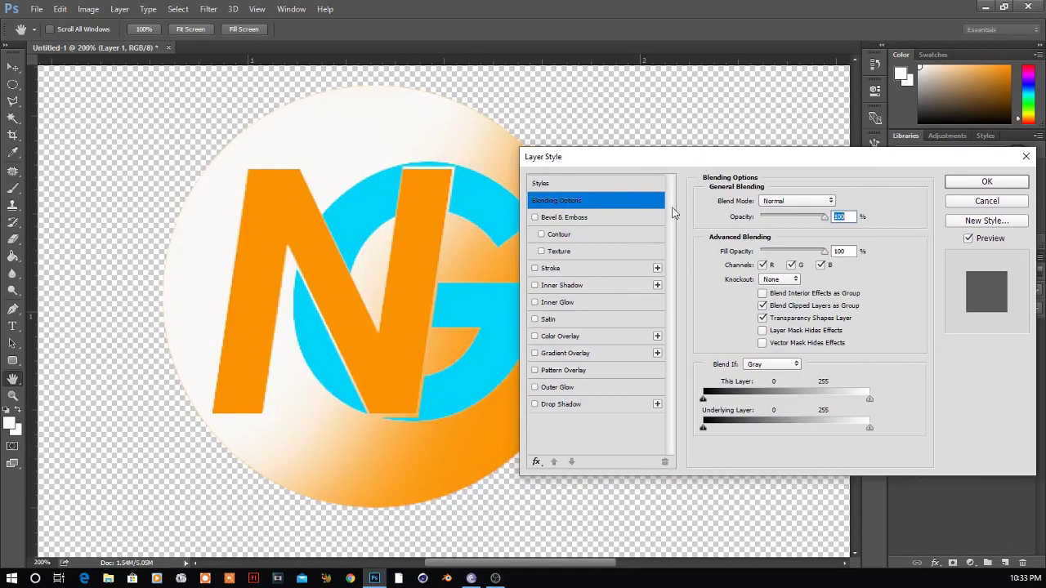
Try stroke, bevel and inner glow effects on the N, removing each
click(535, 269)
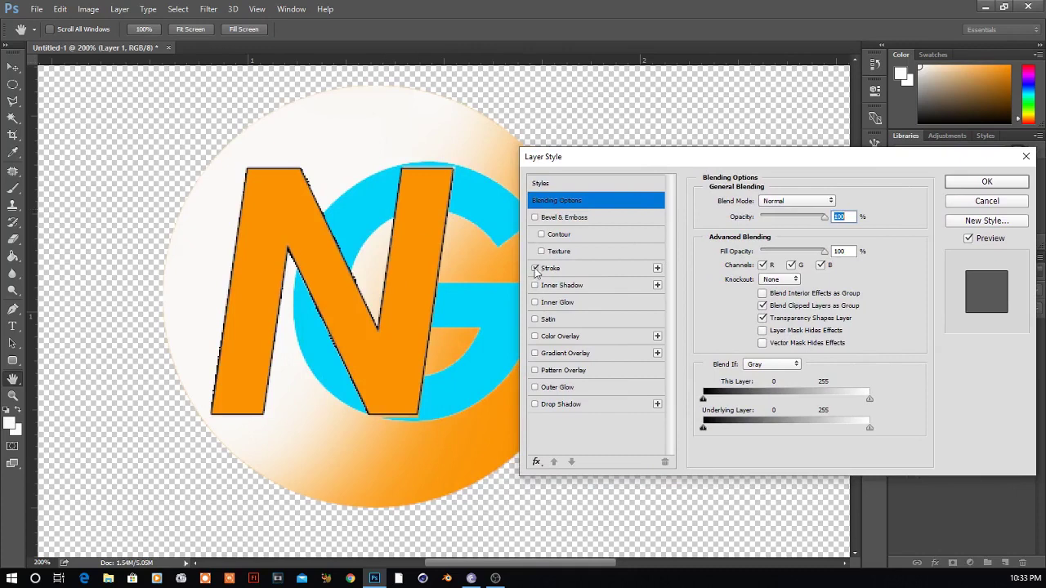
click(535, 269)
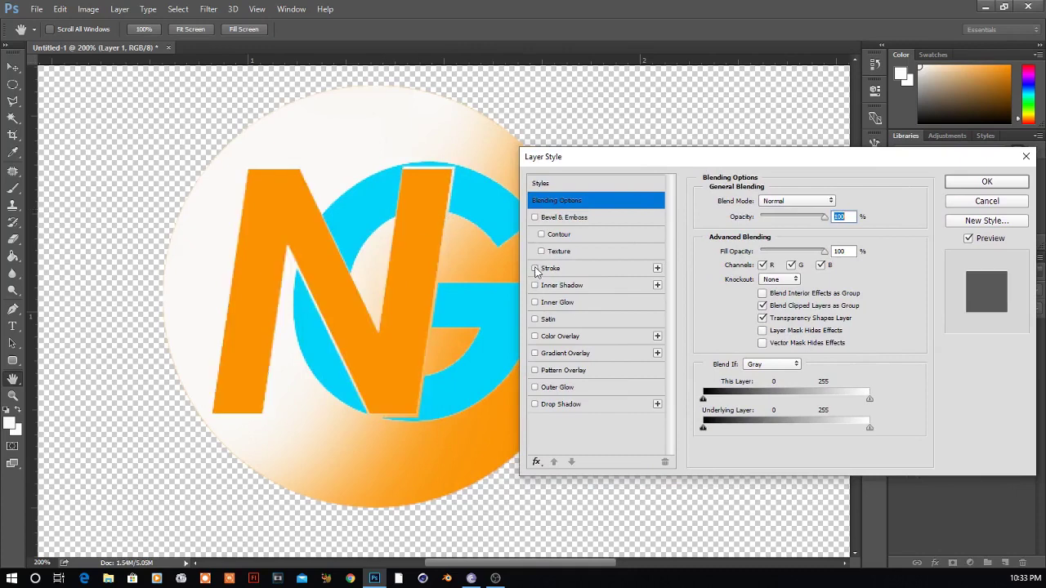
click(541, 235)
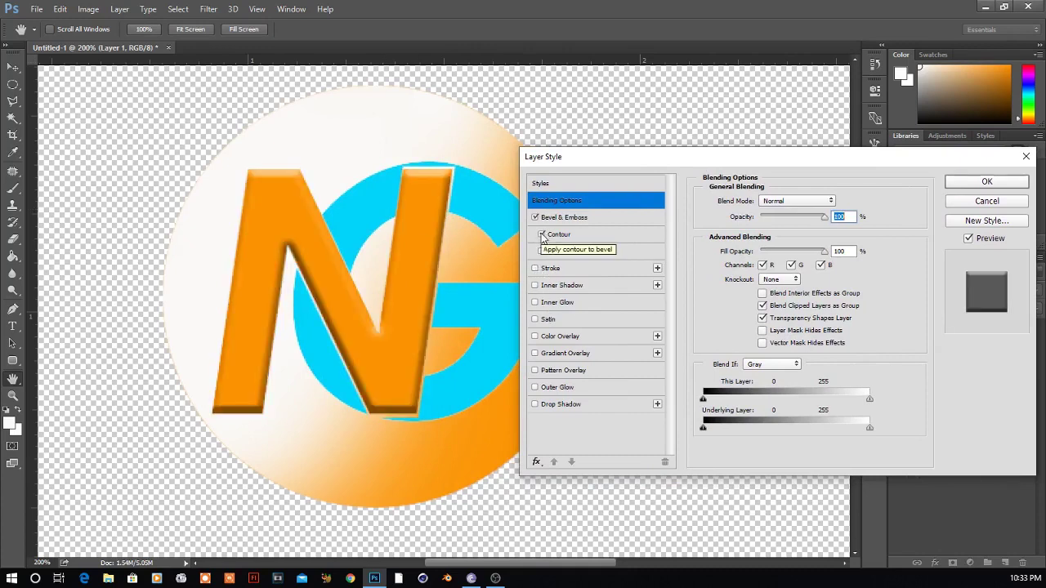
click(541, 236)
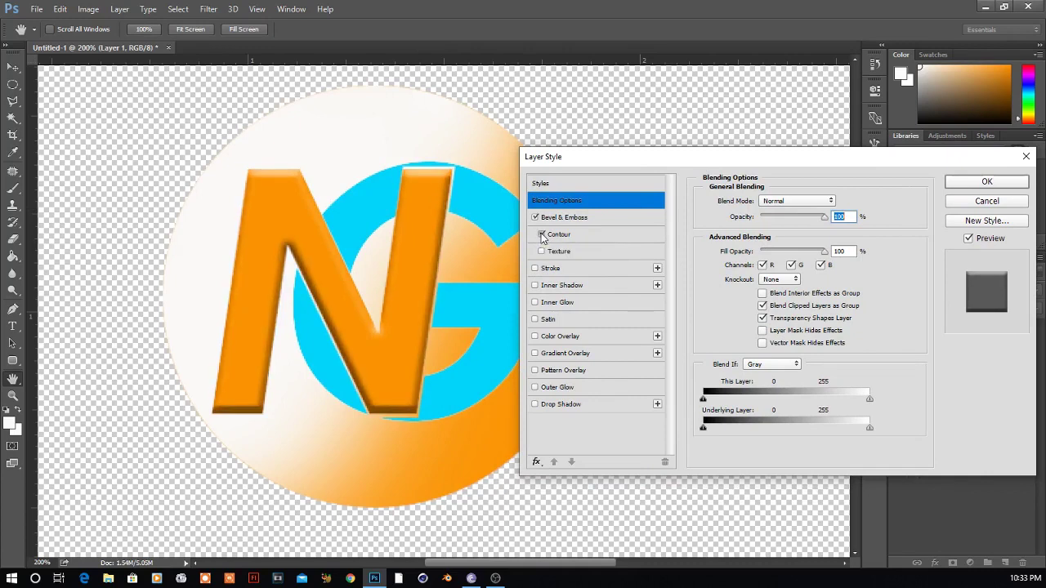
click(536, 217)
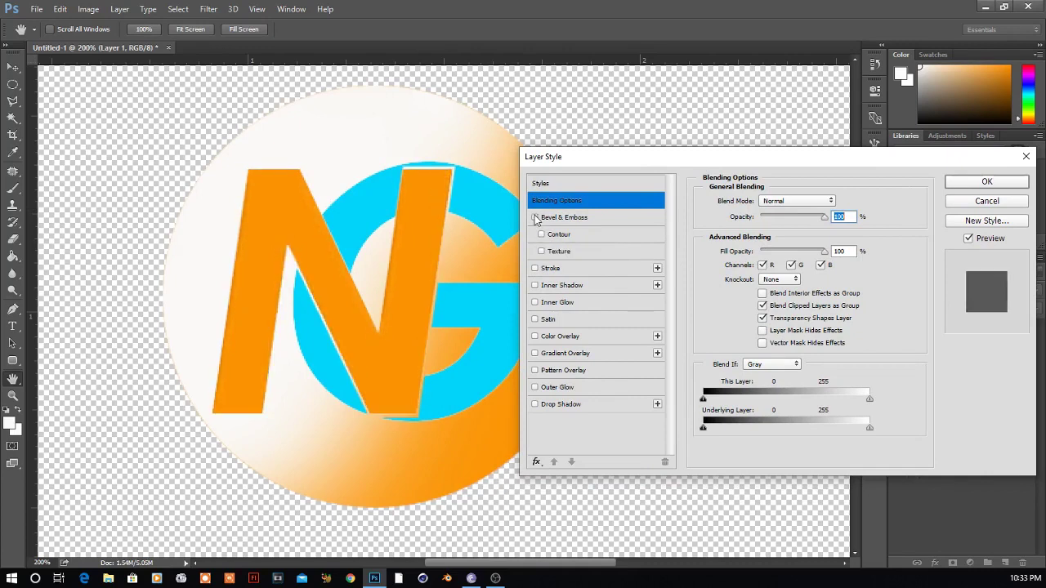
click(535, 303)
click(536, 304)
Try satin, colour, gradient and pattern overlays, then add a black Drop Shadow to the N
click(536, 321)
click(536, 336)
click(536, 353)
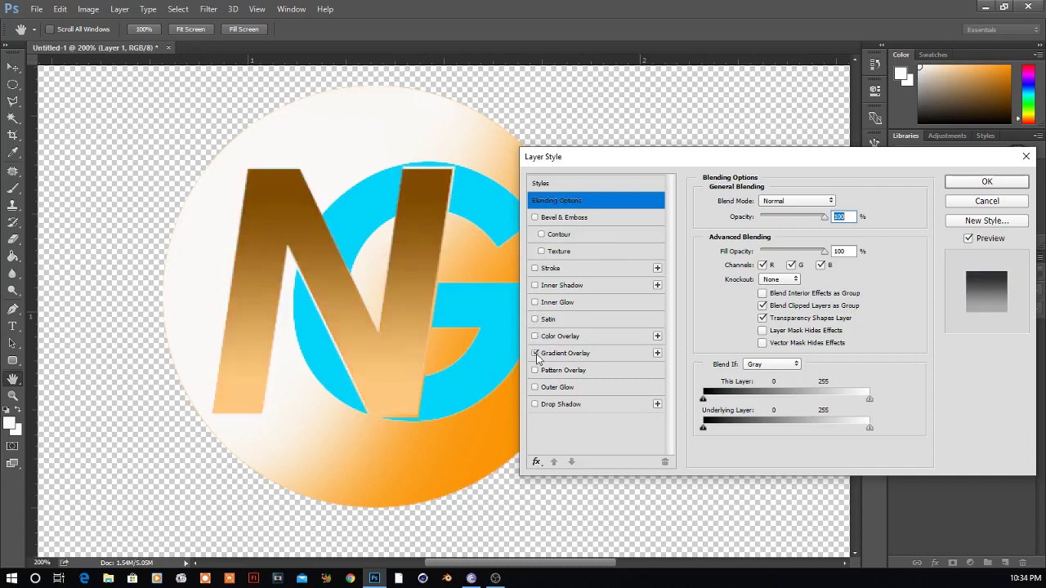
click(535, 354)
click(535, 371)
click(535, 371)
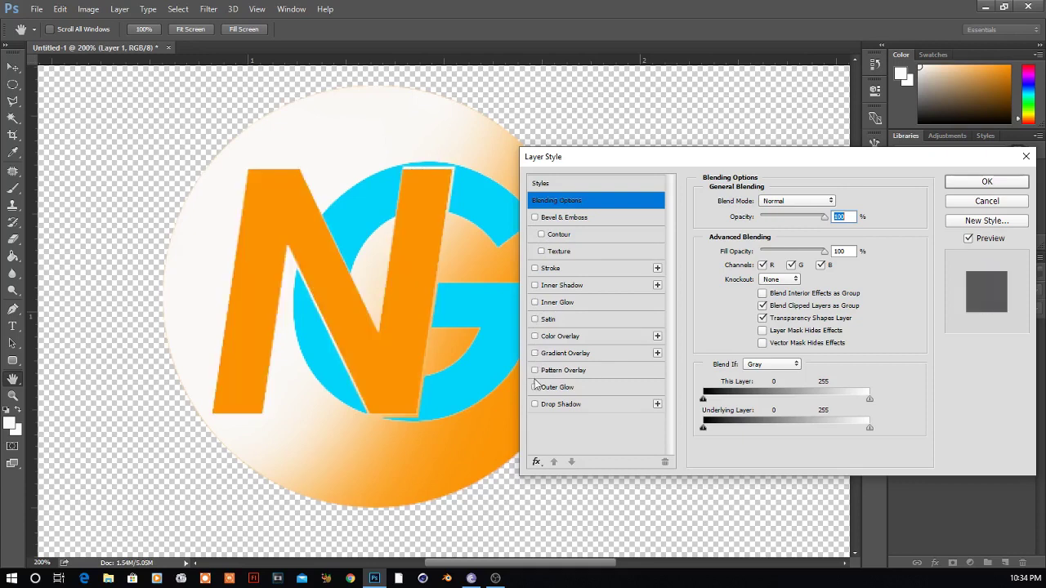
click(534, 405)
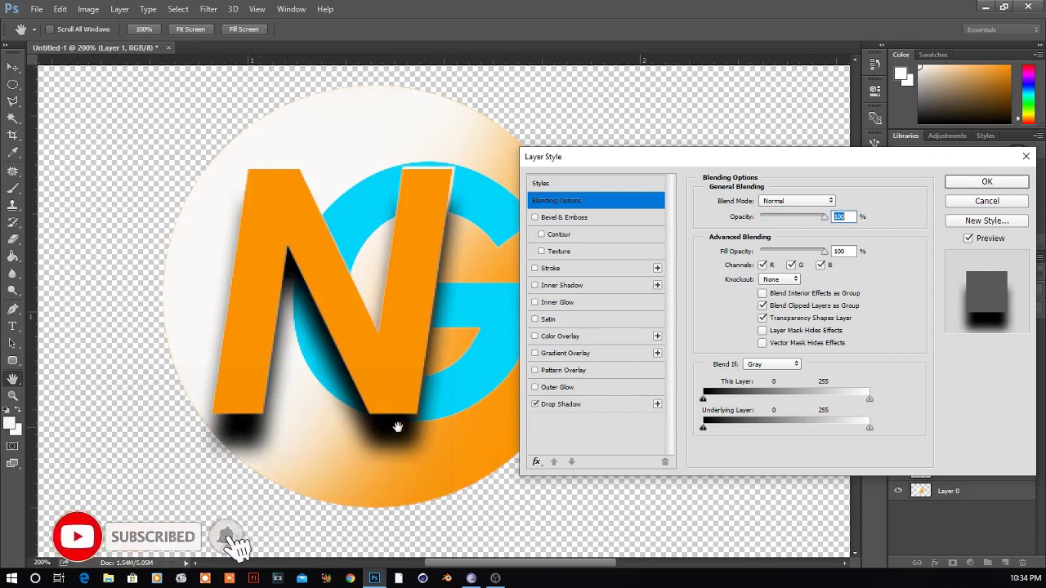
Lighten the N's drop shadow slightly and fine-tune its distance from the letter
click(574, 406)
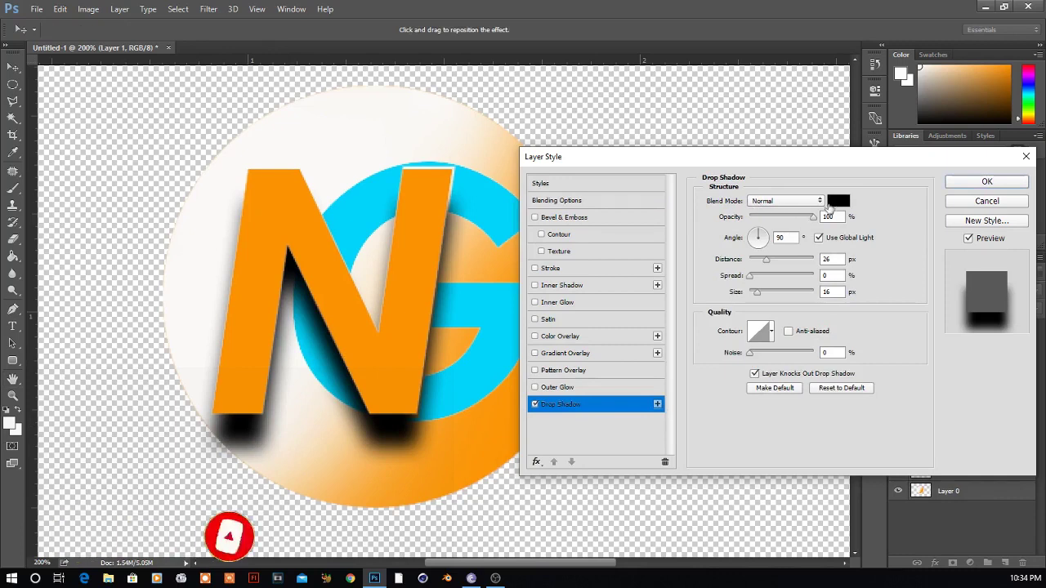
drag(813, 217, 801, 221)
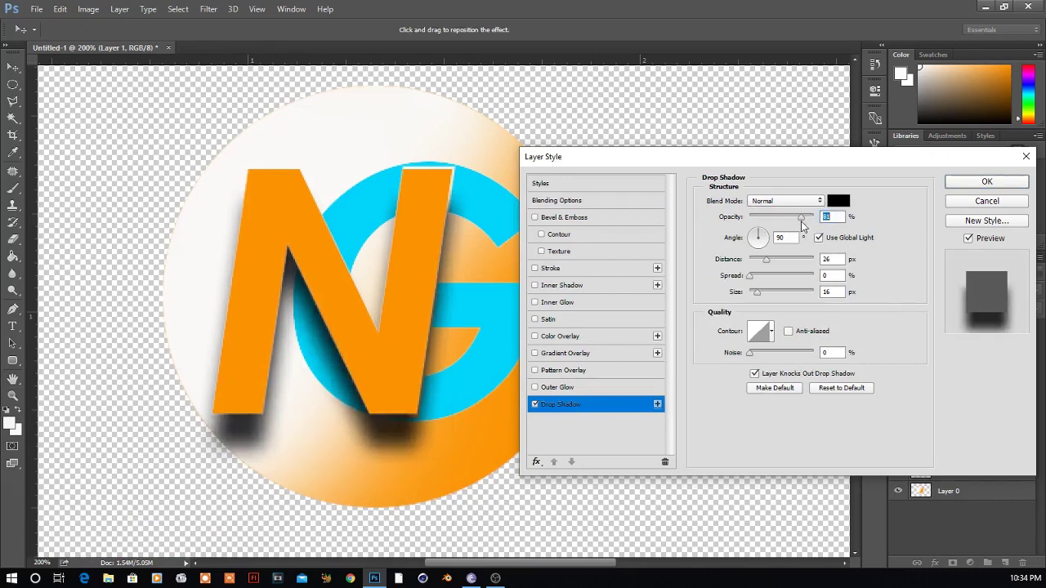
mouse_move(768, 259)
mouse_down()
mouse_move(776, 266)
mouse_move(752, 268)
mouse_move(751, 302)
mouse_up()
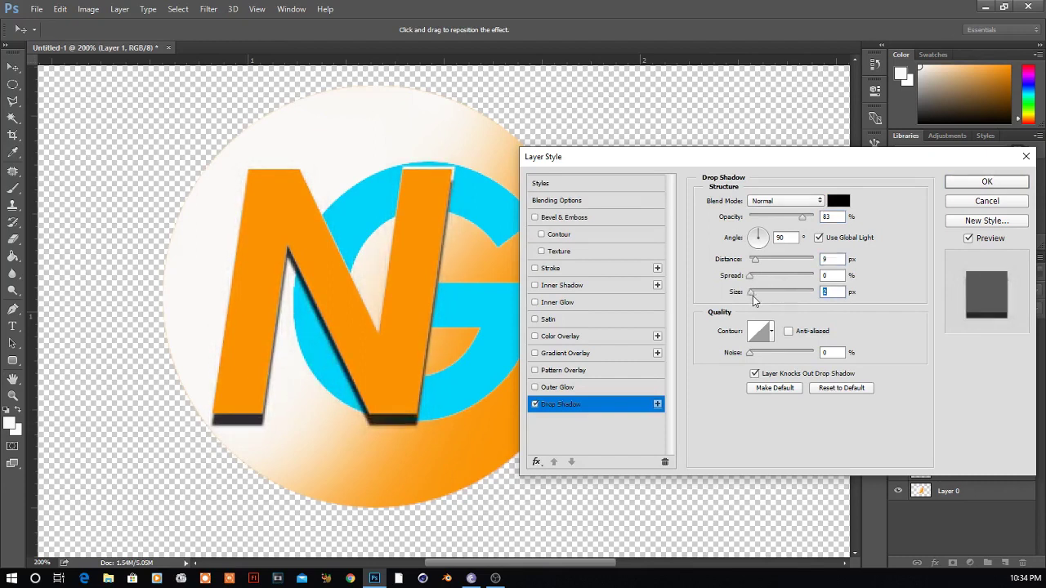
drag(755, 260, 752, 260)
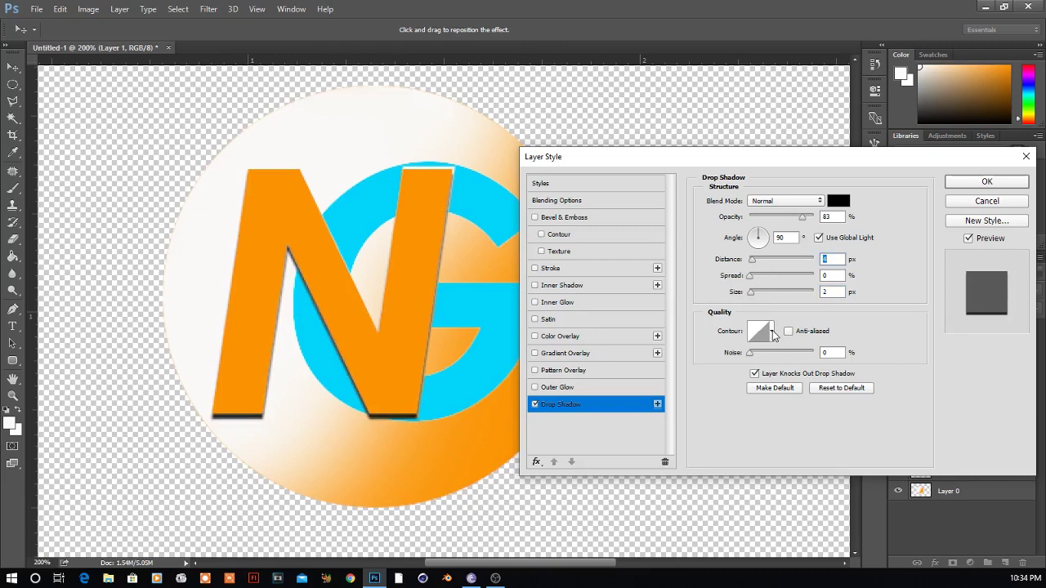
Preview several contour presets, settle on Linear, and apply the N's drop shadow
click(772, 331)
click(771, 332)
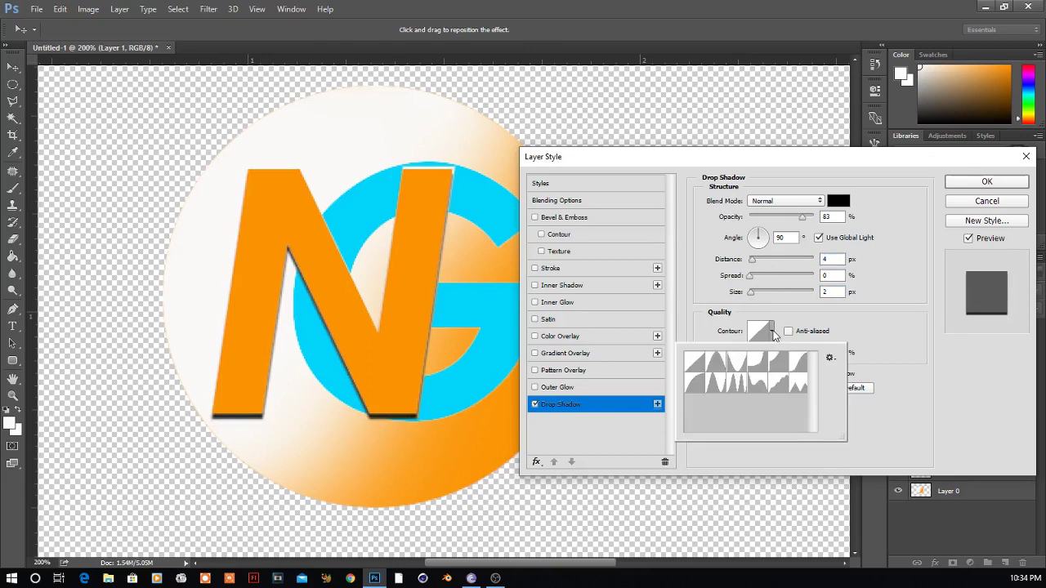
click(758, 368)
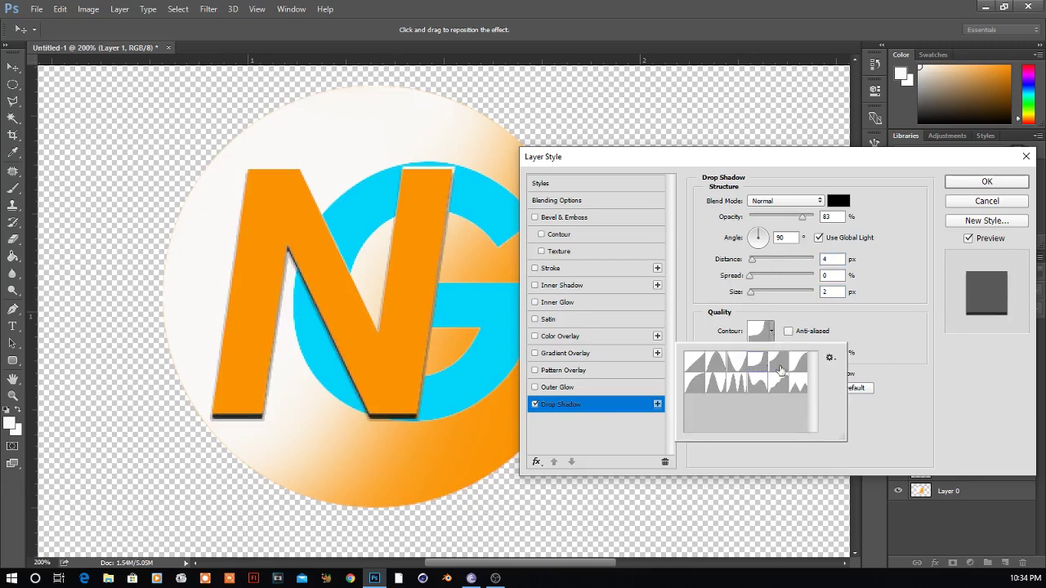
click(778, 365)
click(716, 391)
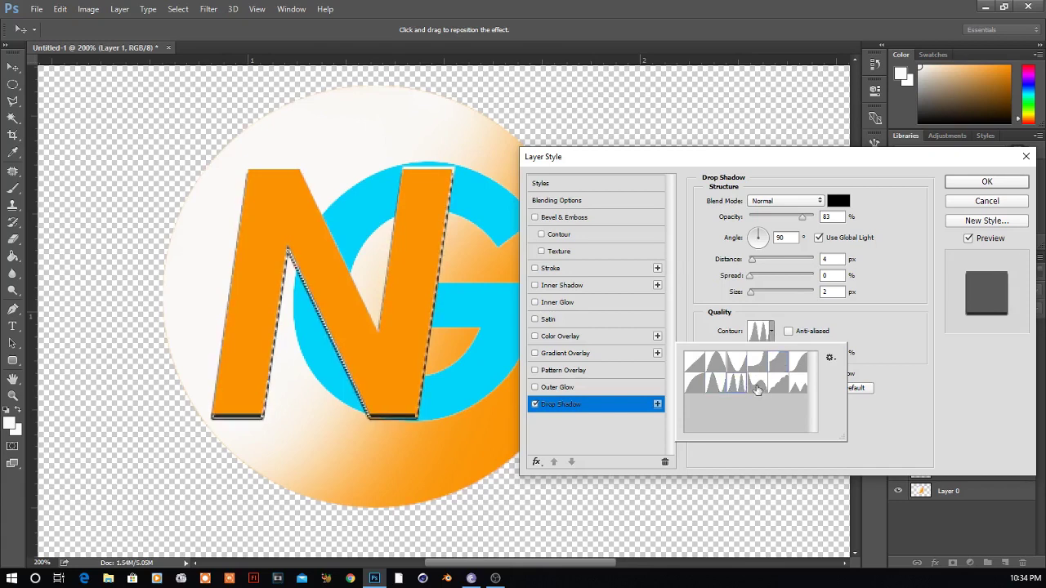
click(756, 386)
click(776, 386)
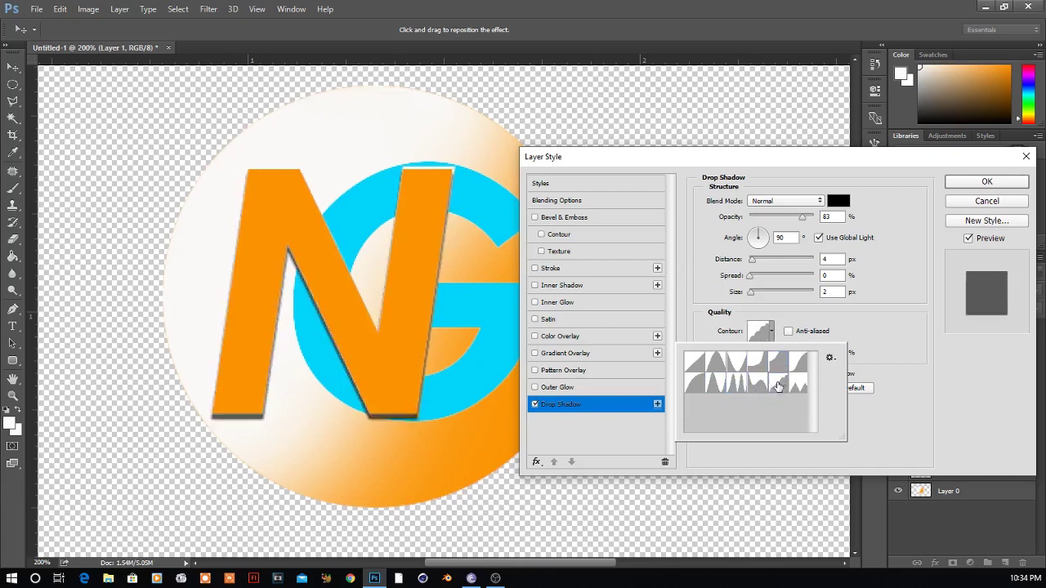
click(789, 387)
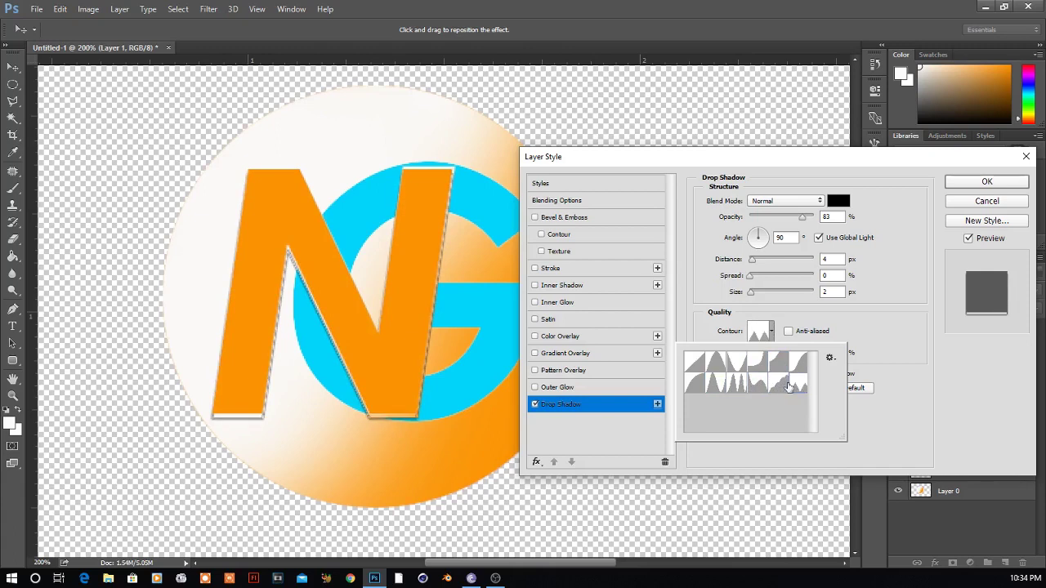
click(695, 364)
click(967, 187)
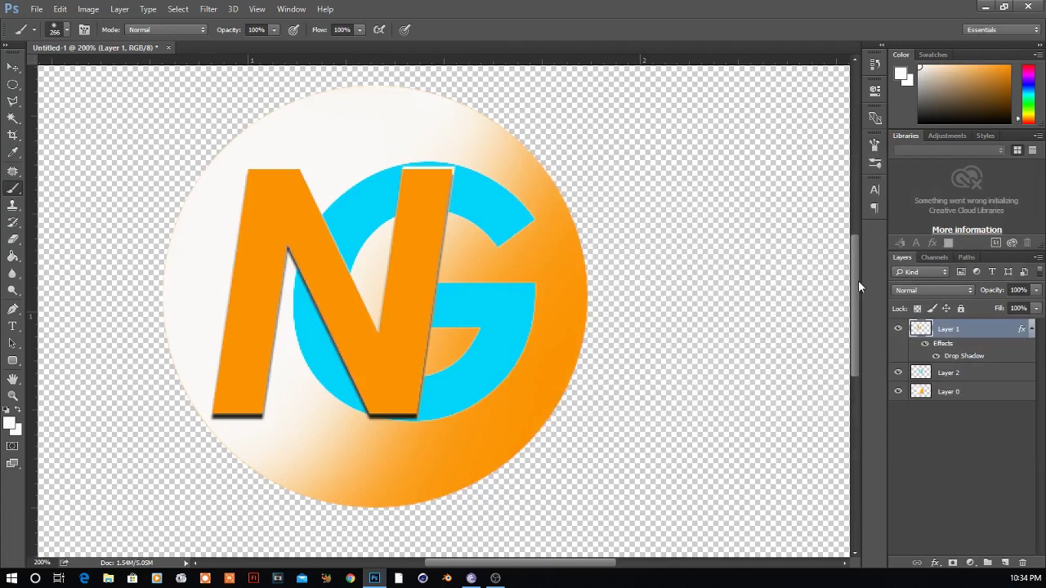
Add a Drop Shadow layer style to Layer 2 holding the cyan G
click(980, 373)
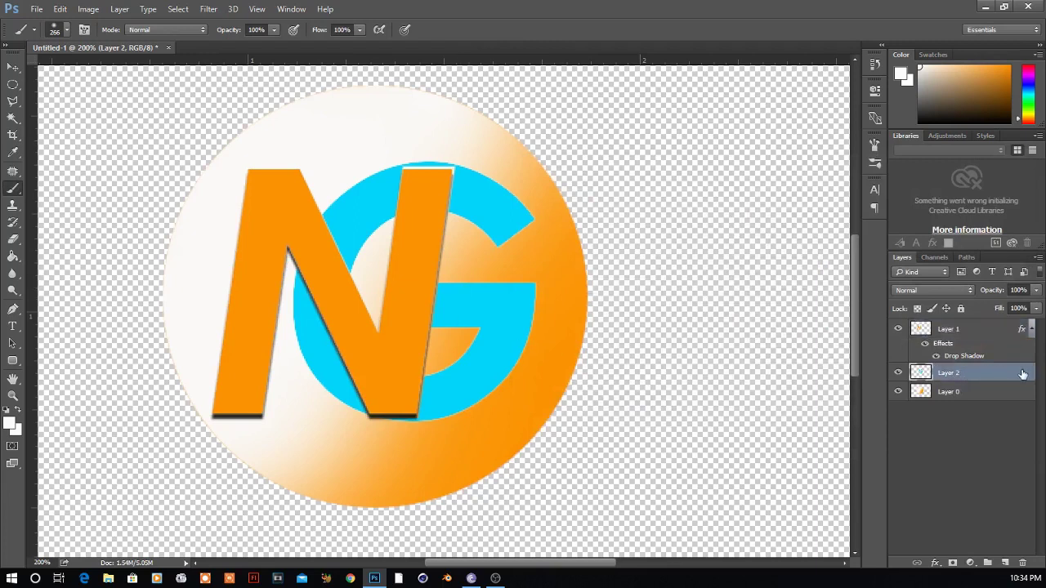
double_click(1021, 373)
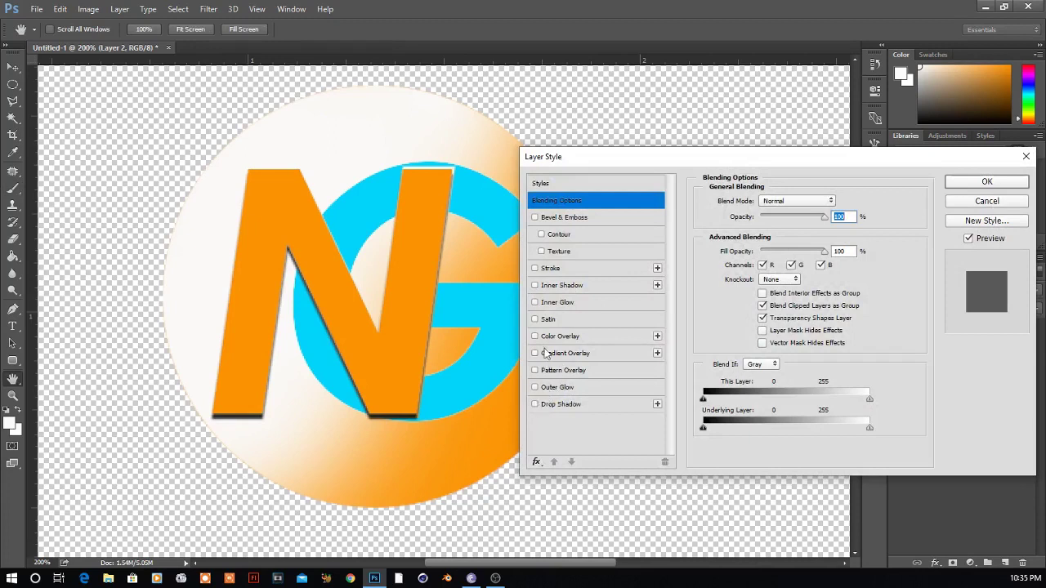
click(535, 405)
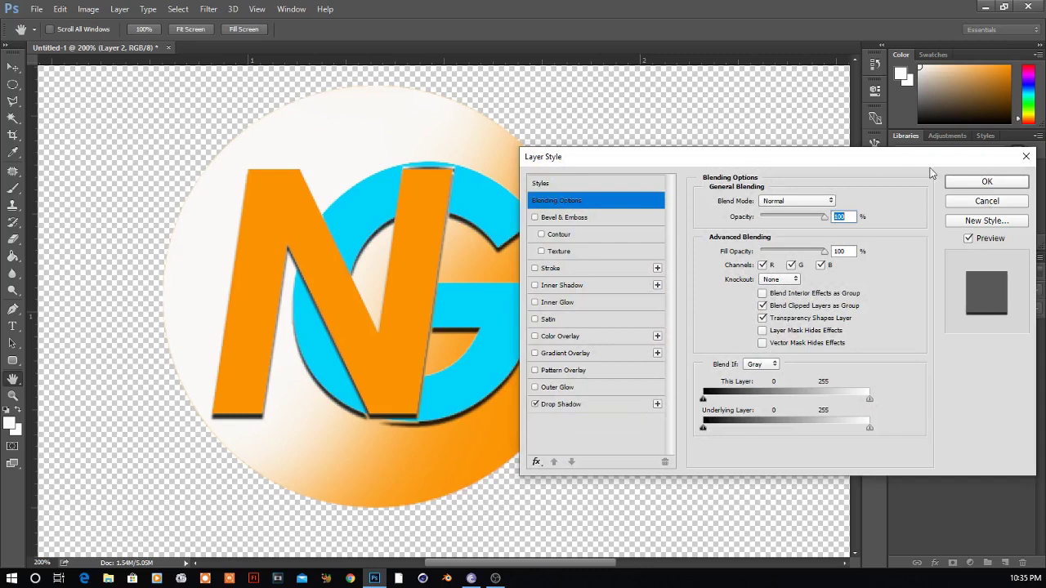
click(976, 185)
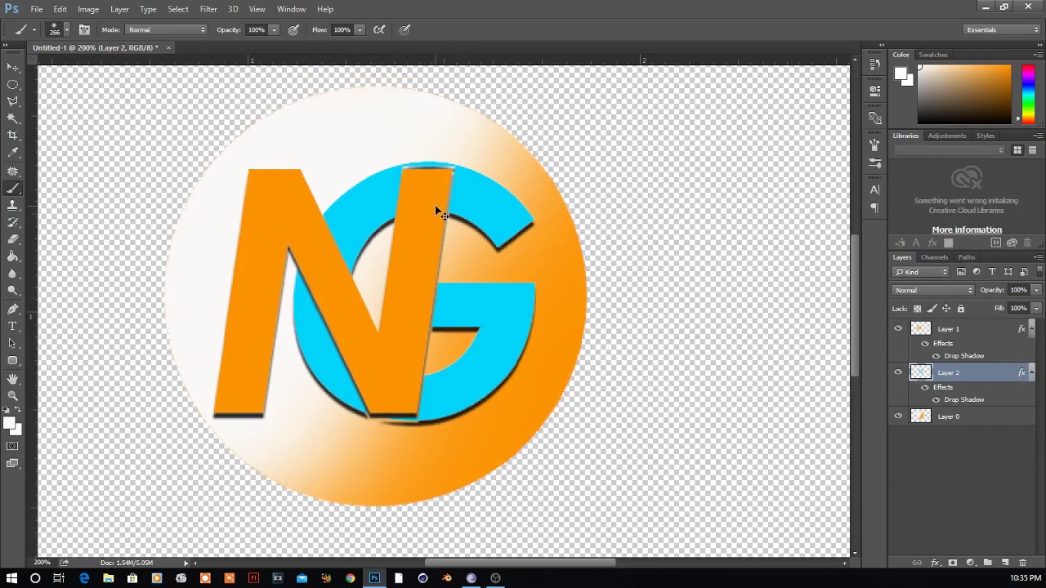
Zoom out, then unlock the portrait's Background layer so it becomes Layer 0
key(ctrl+minus)
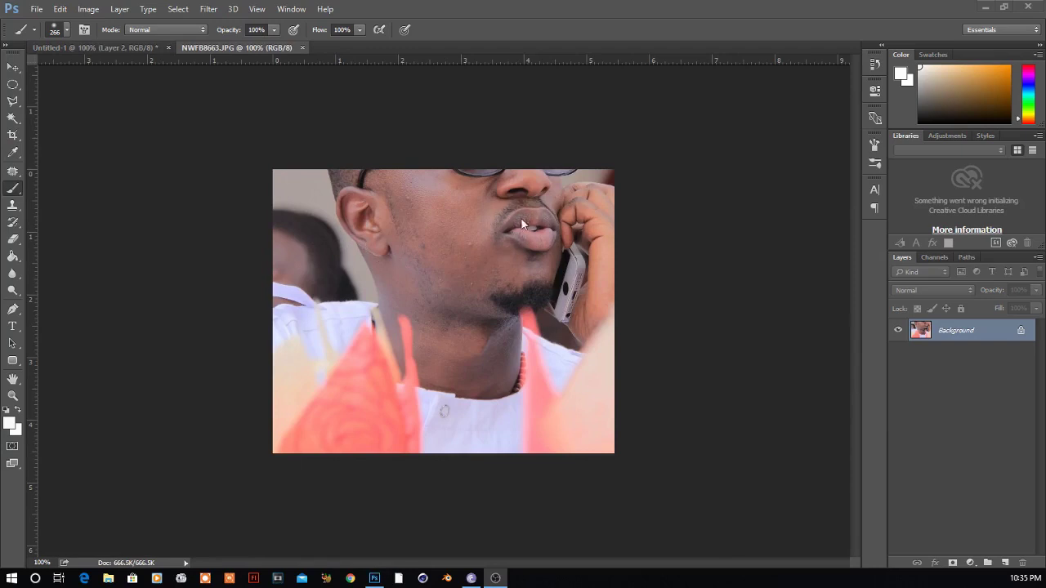
click(1021, 333)
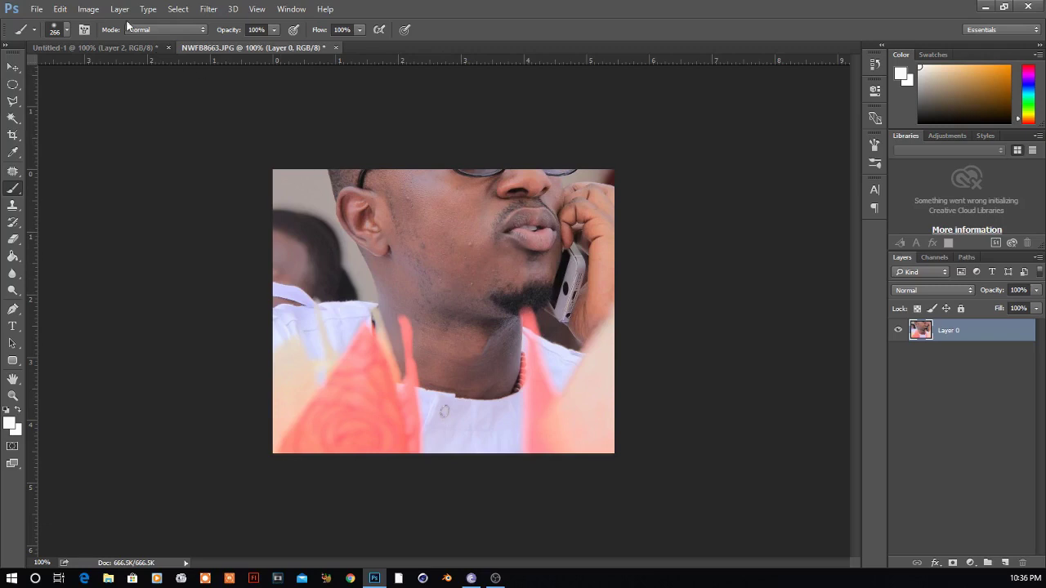
Apply a Curves adjustment with a slight upward RGB bend to brighten the portrait
click(89, 10)
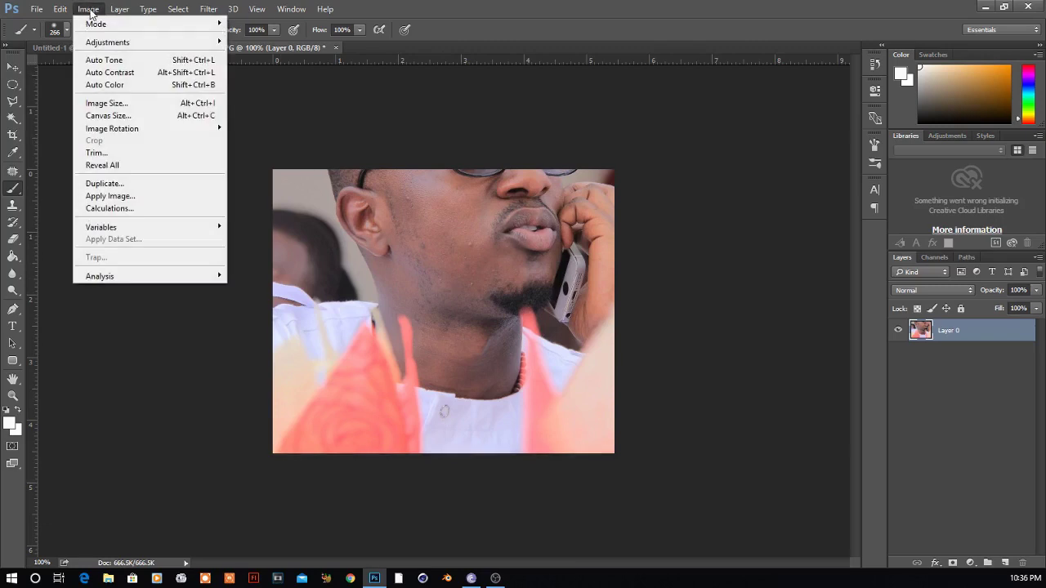
mouse_move(107, 42)
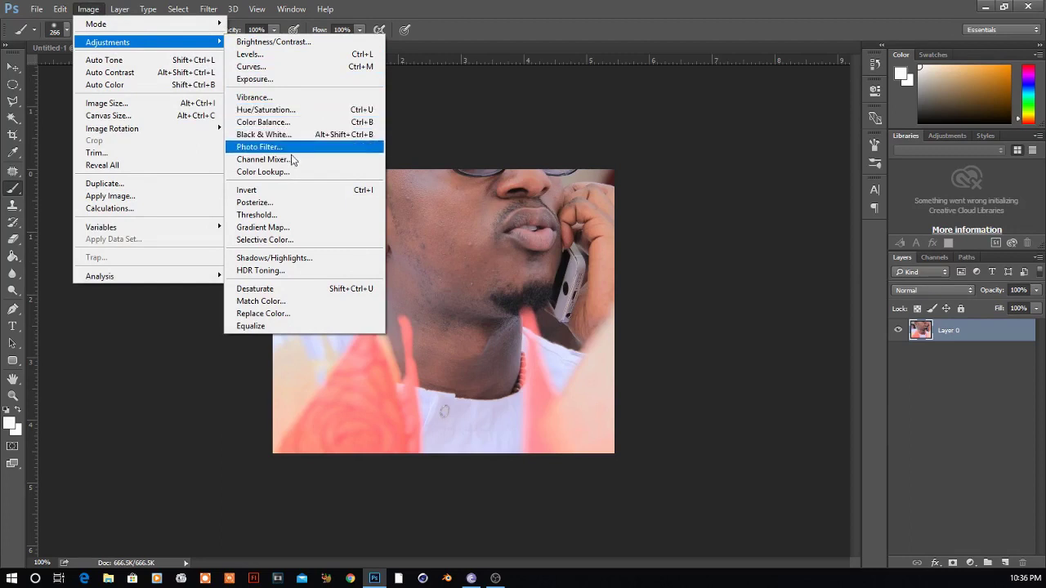
click(281, 69)
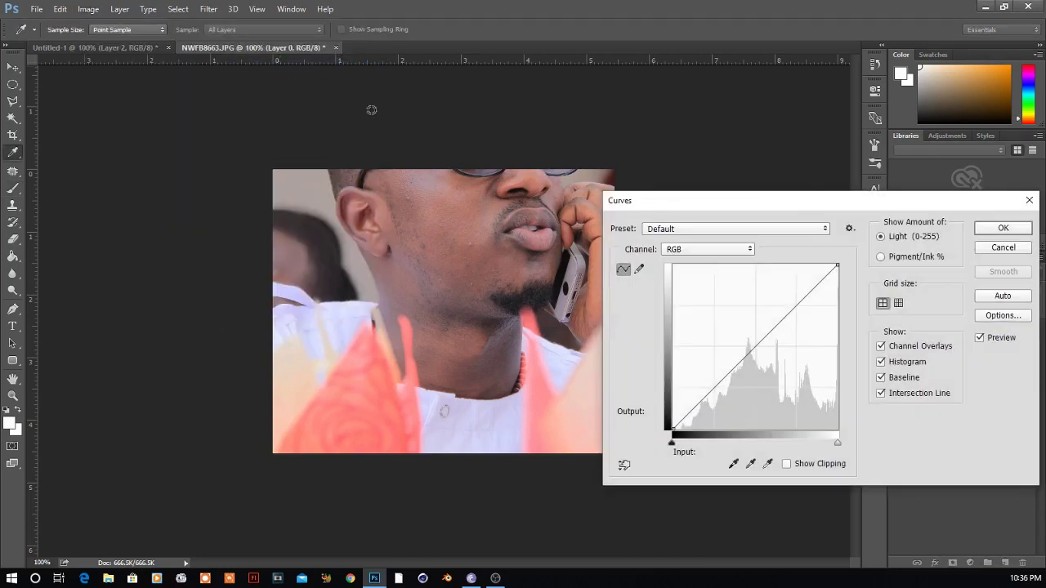
drag(774, 203, 810, 173)
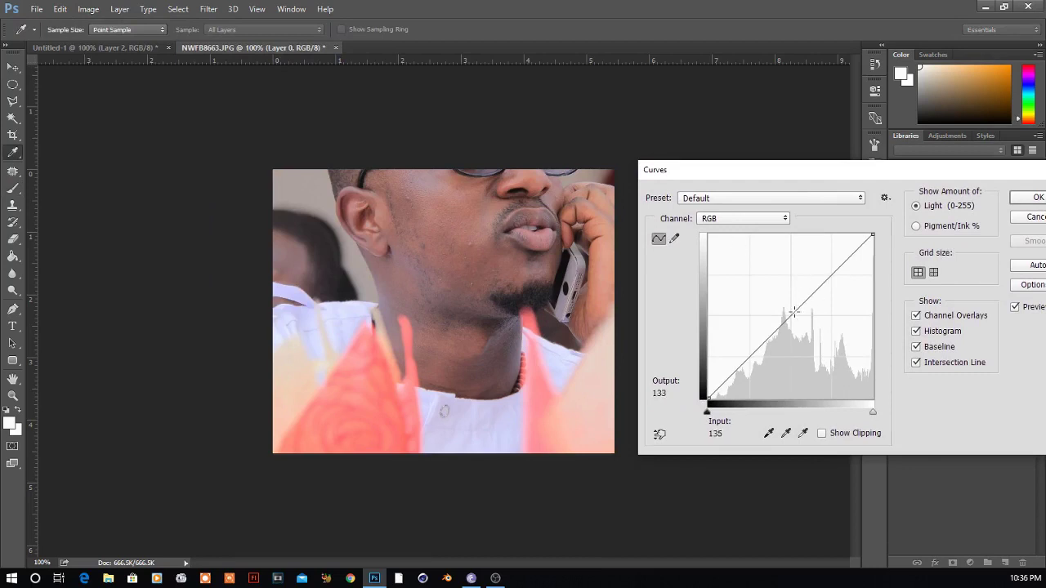
drag(793, 312, 772, 278)
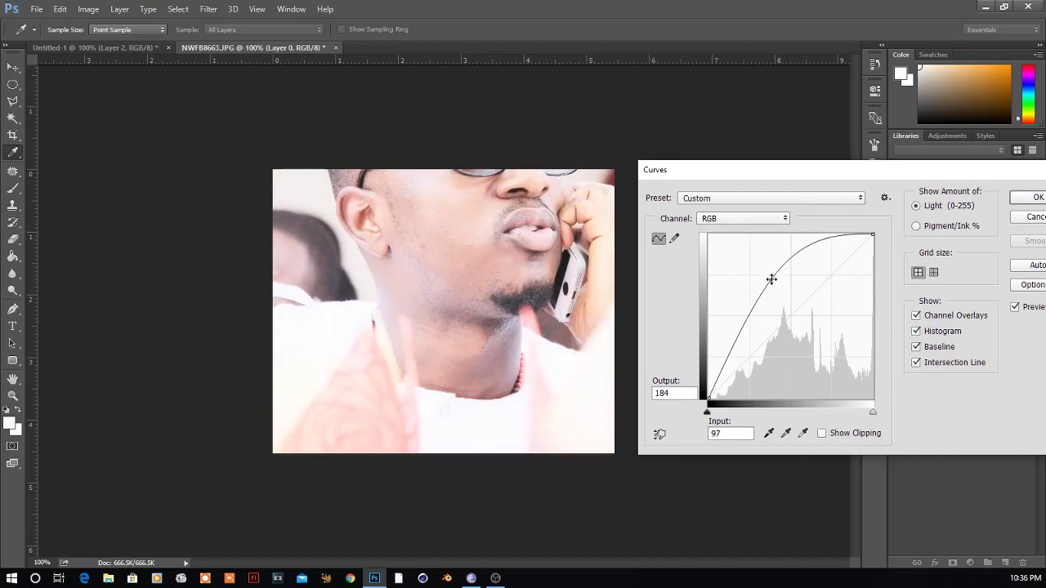
mouse_move(772, 280)
mouse_down()
mouse_move(810, 328)
mouse_move(786, 309)
mouse_up()
drag(863, 175, 646, 175)
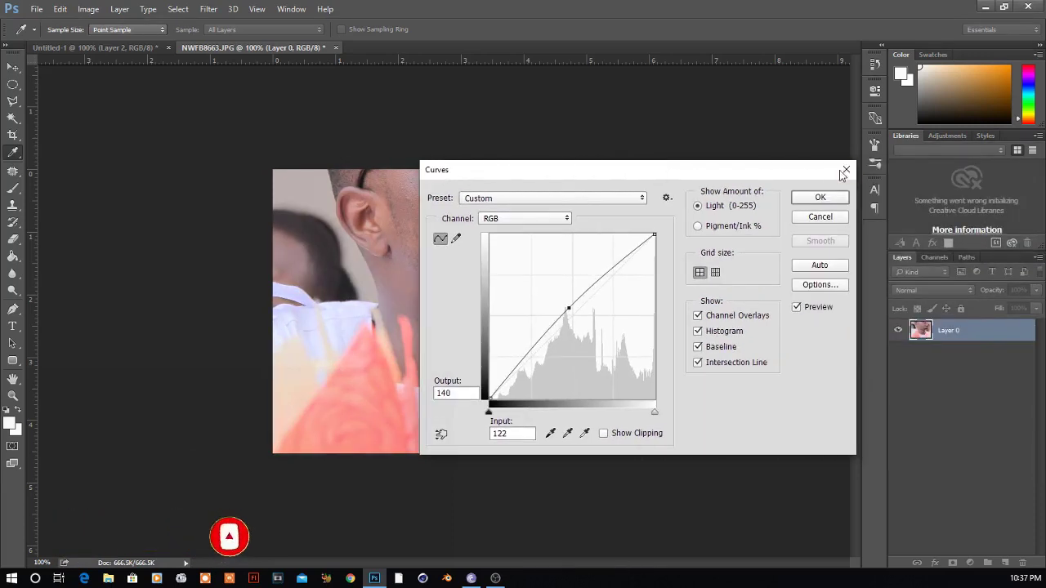
click(819, 197)
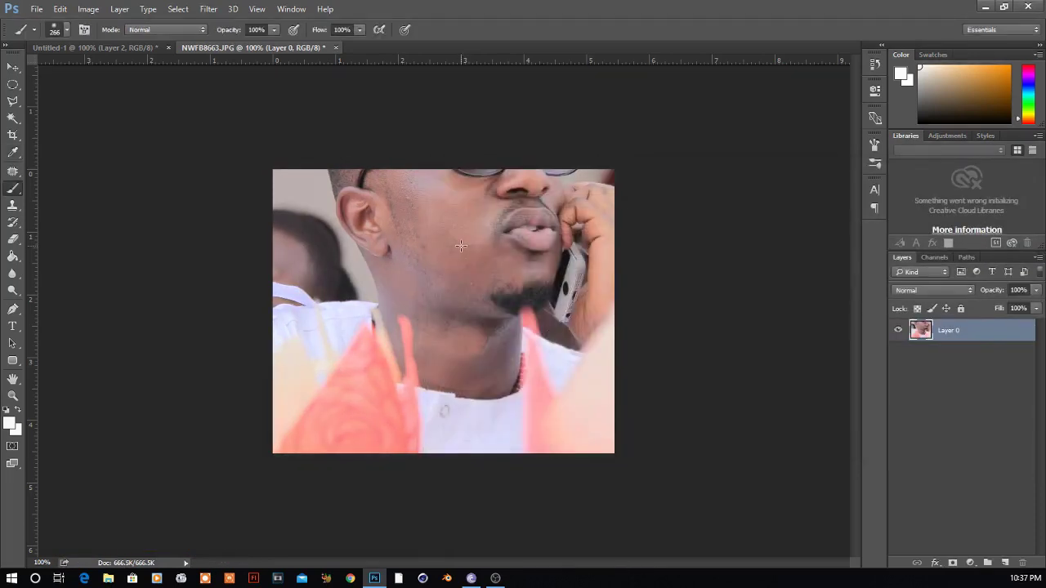
click(88, 9)
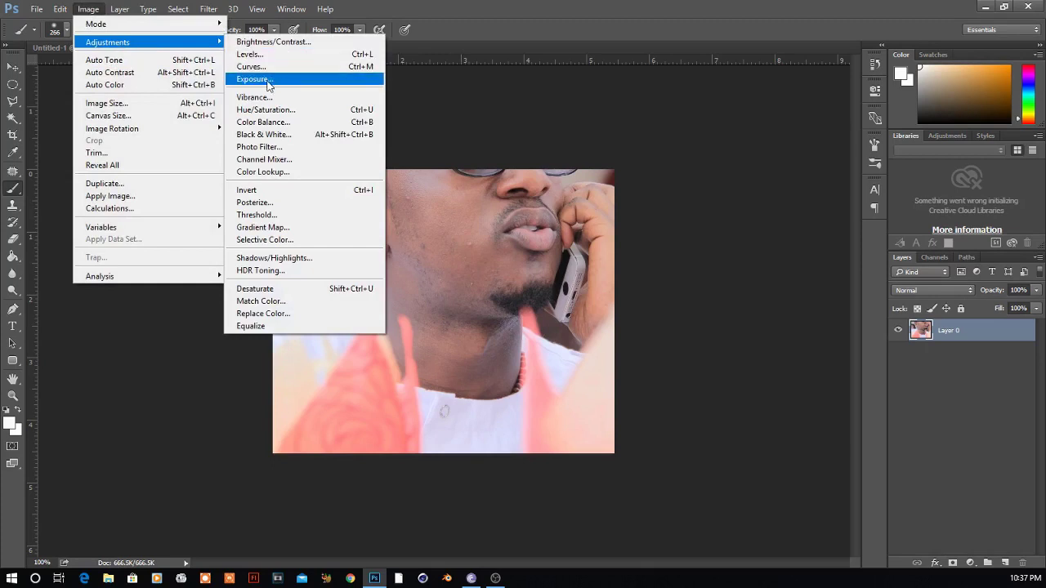
click(288, 122)
mouse_move(262, 331)
mouse_down()
mouse_move(430, 334)
mouse_move(619, 308)
mouse_up()
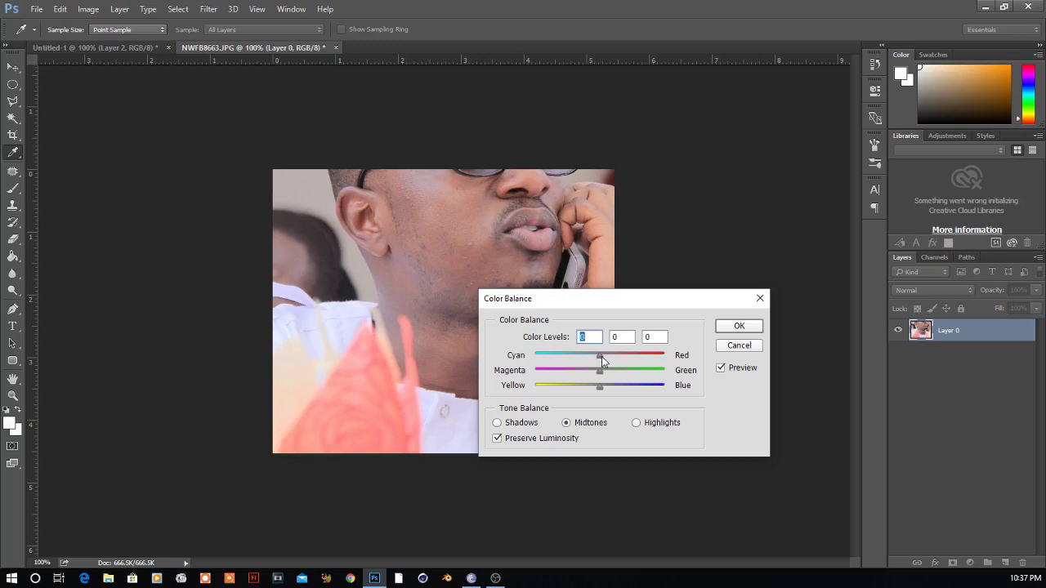
mouse_move(601, 356)
mouse_down()
mouse_move(627, 356)
mouse_move(575, 373)
mouse_move(630, 375)
mouse_move(555, 389)
mouse_move(668, 390)
mouse_move(595, 376)
mouse_move(593, 357)
mouse_move(572, 357)
mouse_move(600, 357)
mouse_move(571, 357)
mouse_up()
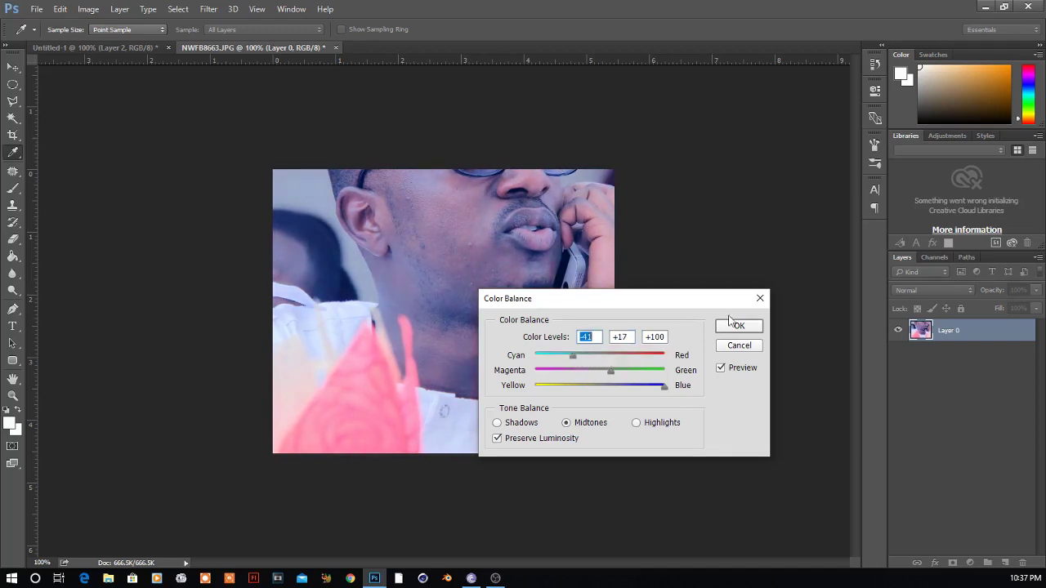
click(739, 347)
key(b)
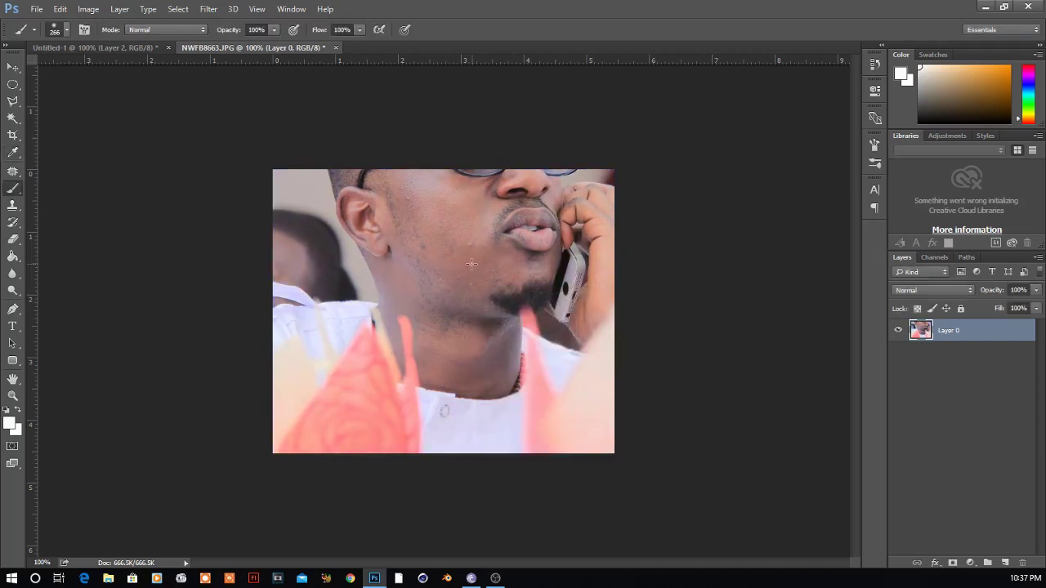
click(88, 9)
mouse_move(107, 41)
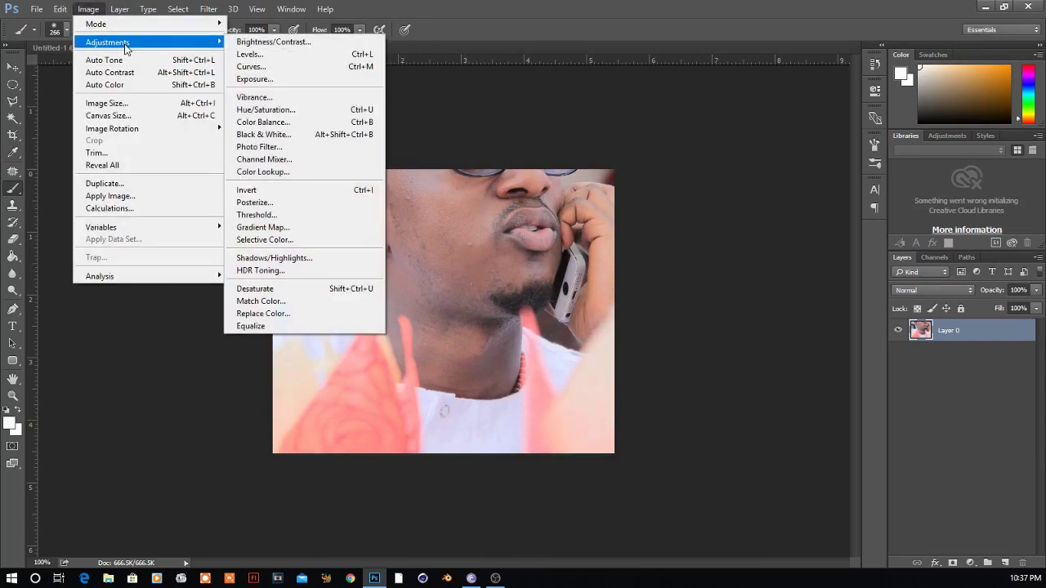
click(270, 55)
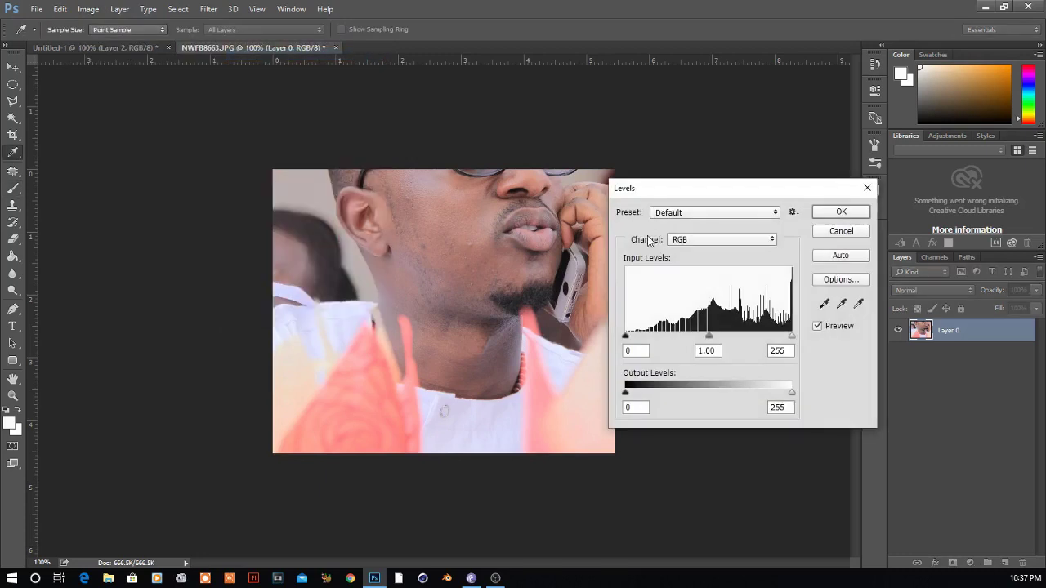
mouse_move(709, 336)
mouse_down()
mouse_move(684, 336)
mouse_move(749, 337)
mouse_up()
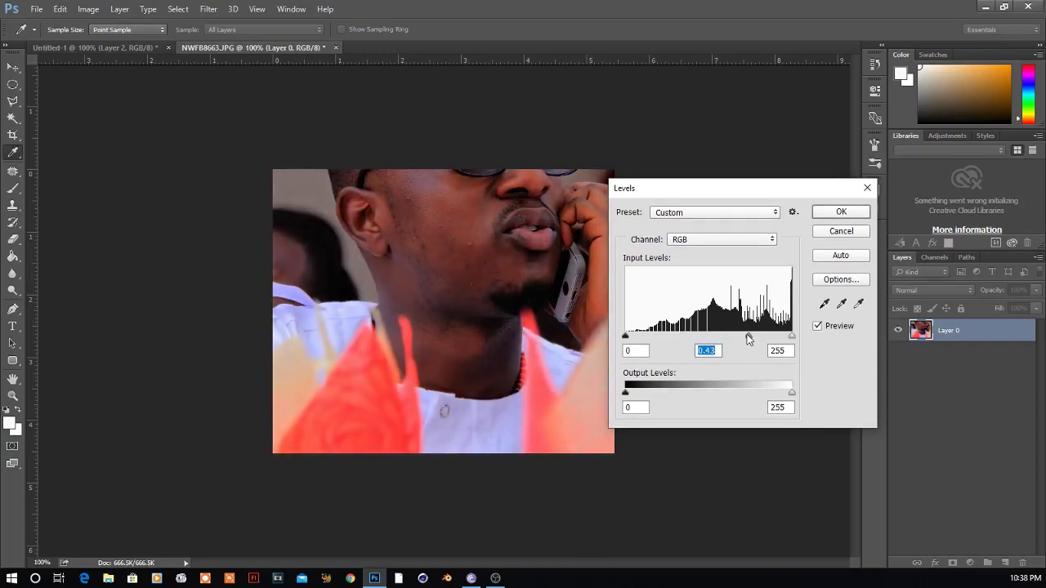
mouse_move(749, 337)
mouse_down()
mouse_move(680, 336)
mouse_move(709, 337)
mouse_up()
click(829, 231)
key(b)
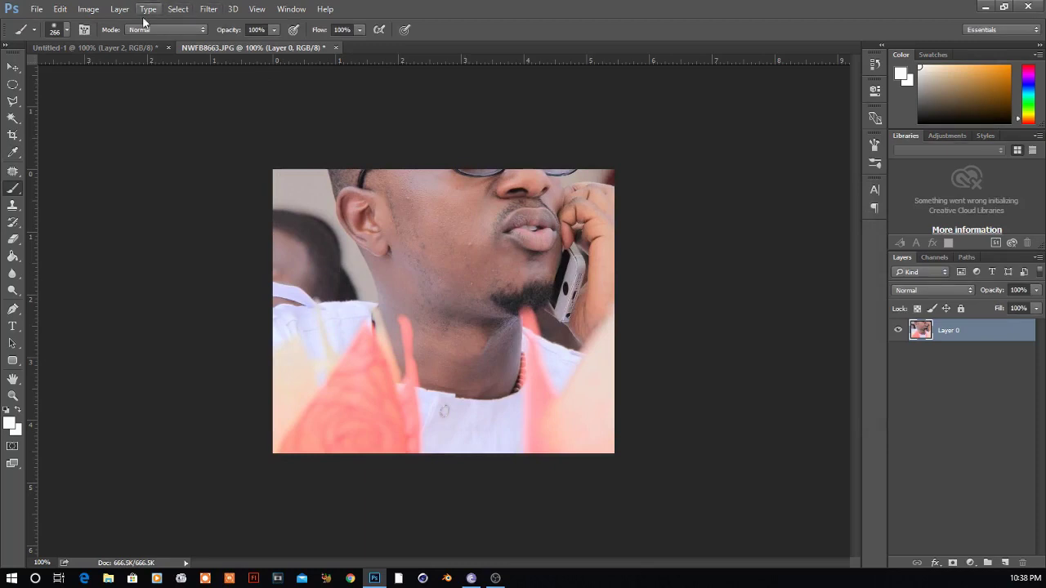
click(86, 12)
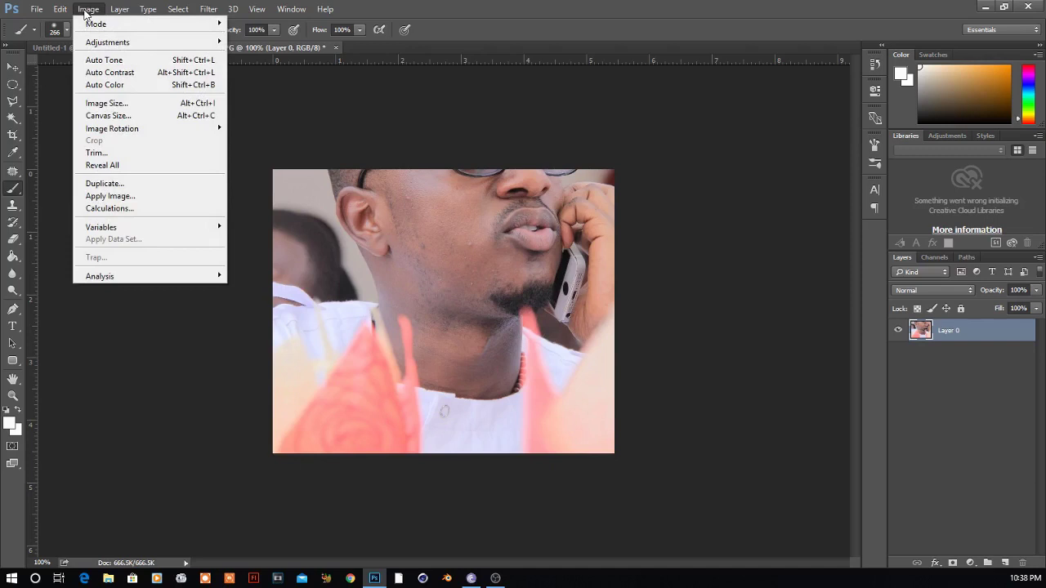
click(86, 9)
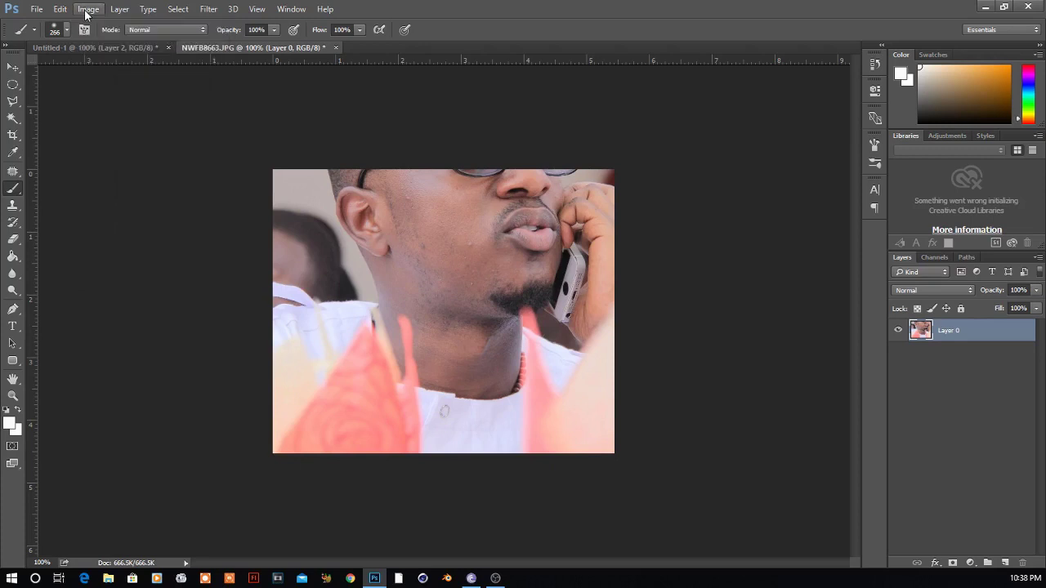